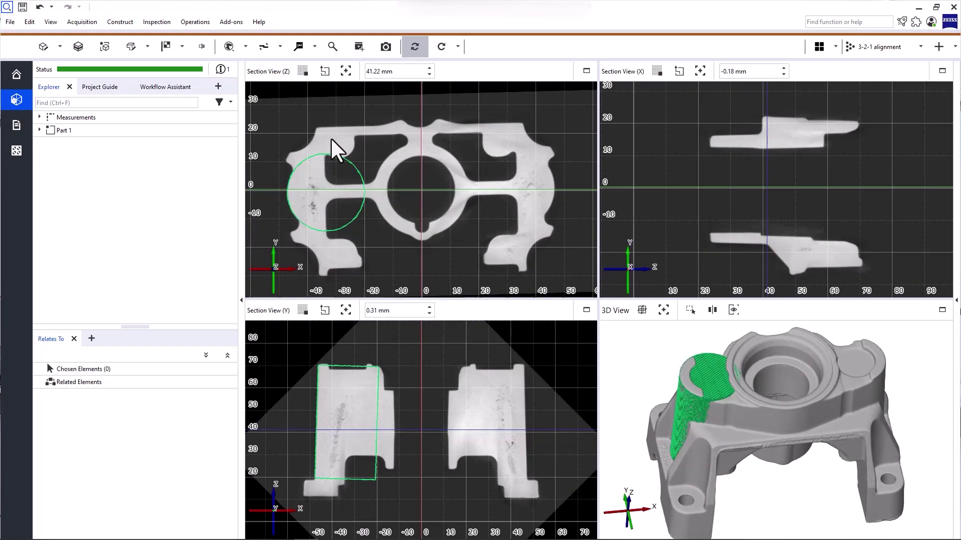
Step: Create a volume defect element from the volume of Part 1 with the default By threshold settings
{"action": "left_click", "coordinate": [246, 48]}
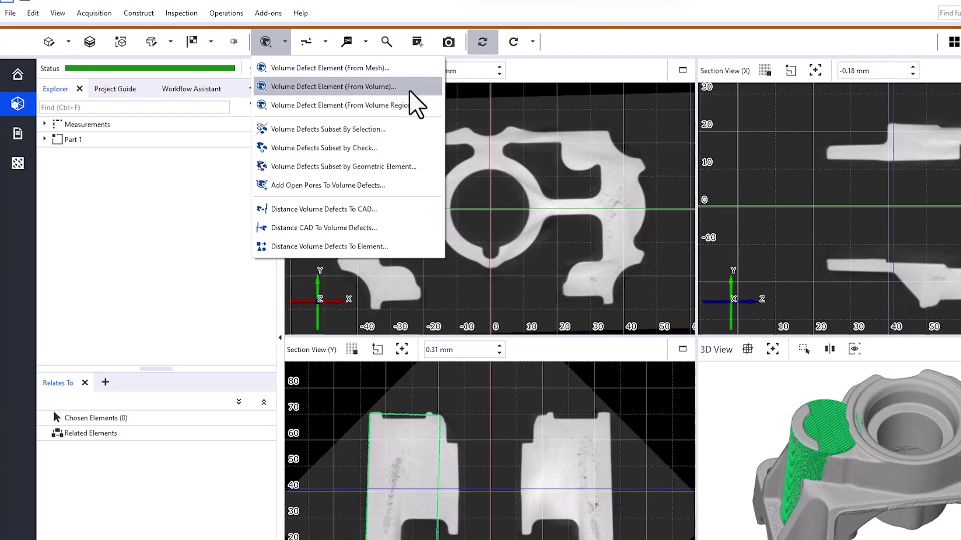
{"action": "left_click", "coordinate": [410, 90]}
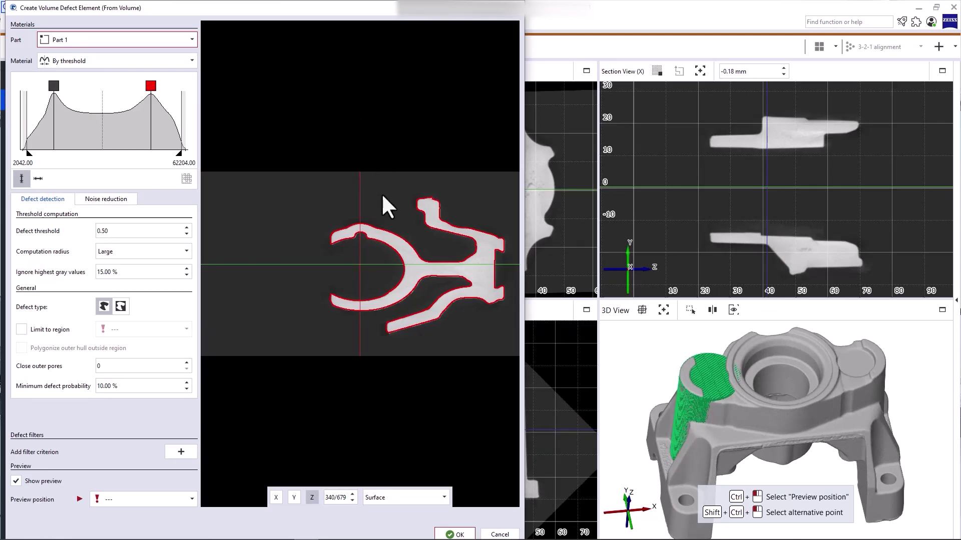
{"action": "left_click", "coordinate": [453, 534]}
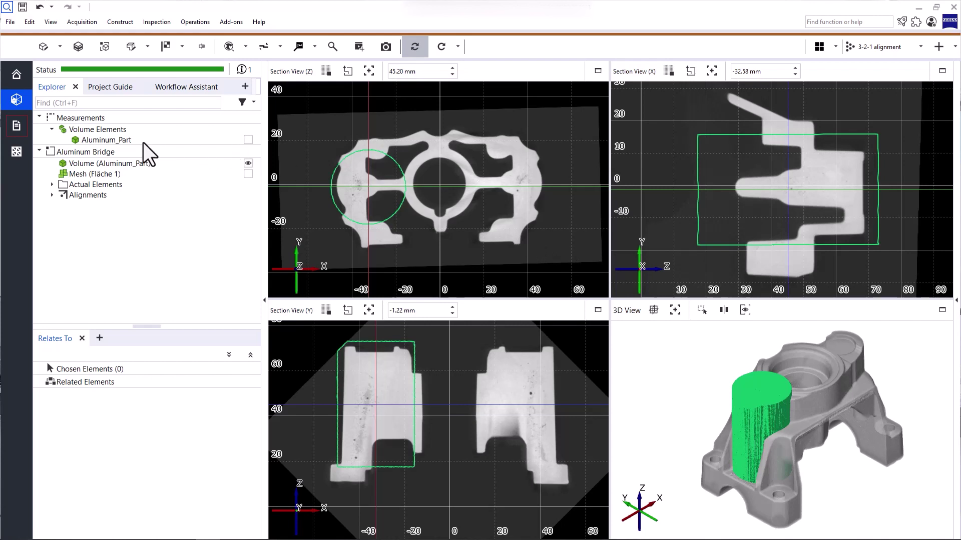
Step: Review the Aluminum_Part volume under the measurements and the volume and mesh of the Aluminum Bridge part
{"action": "left_click", "coordinate": [138, 141]}
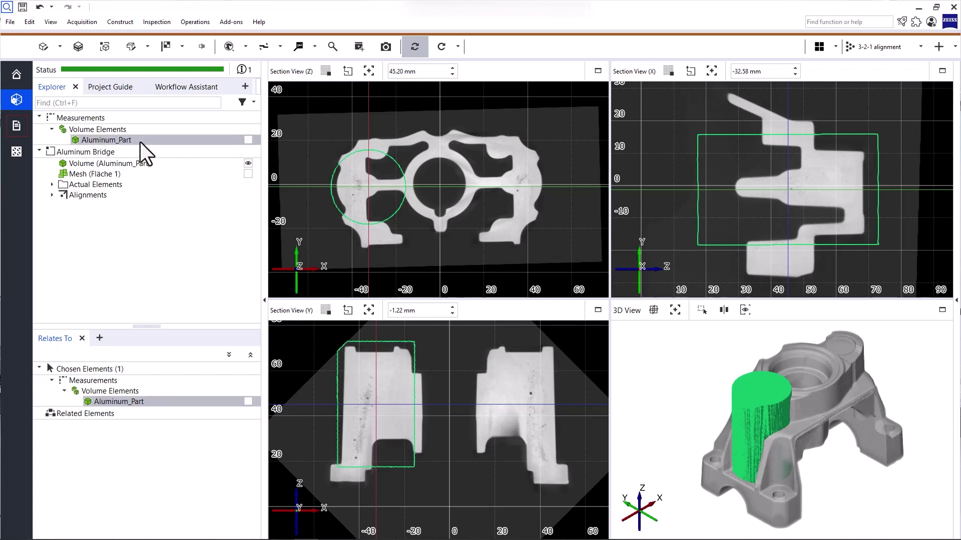
{"action": "left_click", "coordinate": [128, 152]}
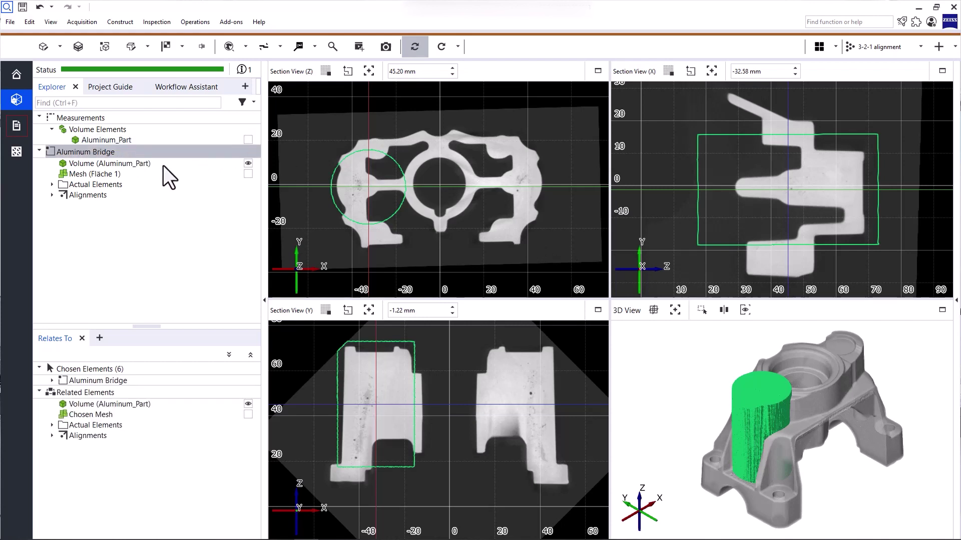
{"action": "left_click", "coordinate": [163, 166]}
{"action": "left_click", "coordinate": [138, 173]}
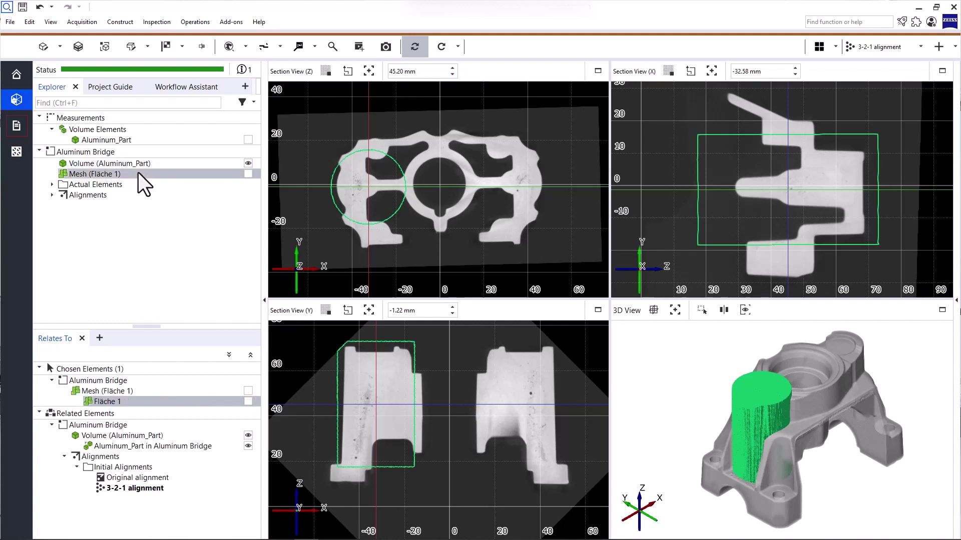
Step: Expand the actual elements of Aluminum Bridge and review Cylinder 1 and the Volume region cylinder
{"action": "left_click", "coordinate": [52, 184]}
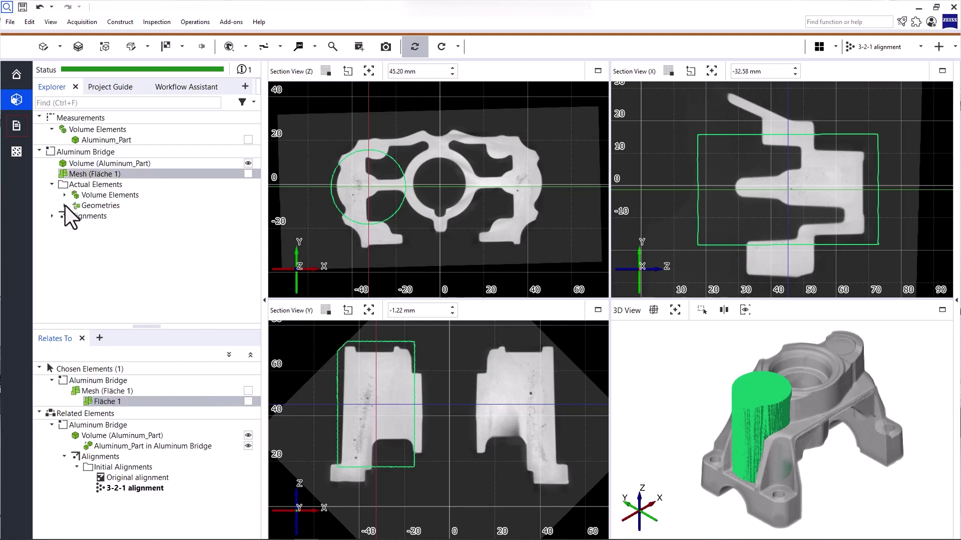
{"action": "left_click", "coordinate": [65, 206]}
{"action": "left_click", "coordinate": [77, 216]}
{"action": "left_click", "coordinate": [85, 225]}
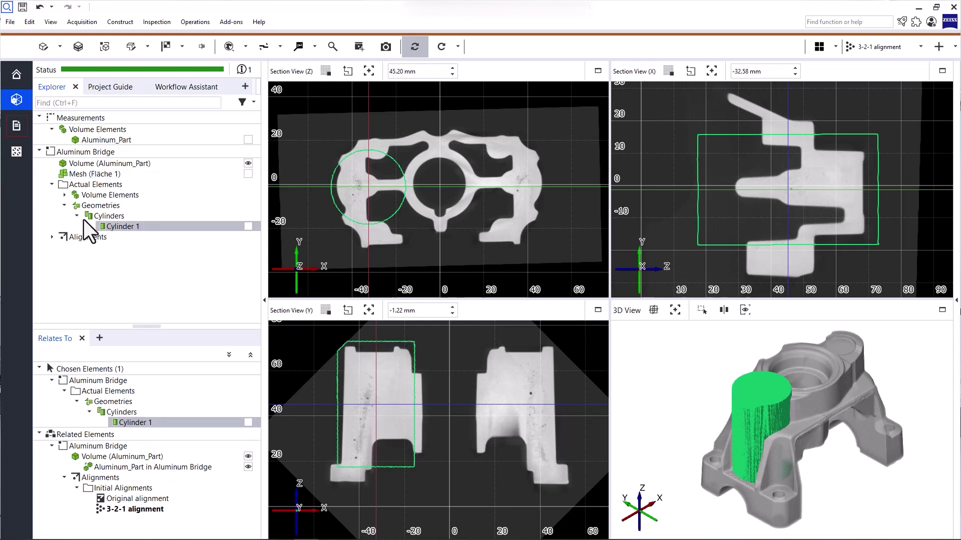
{"action": "left_click", "coordinate": [65, 194]}
{"action": "left_click", "coordinate": [77, 205]}
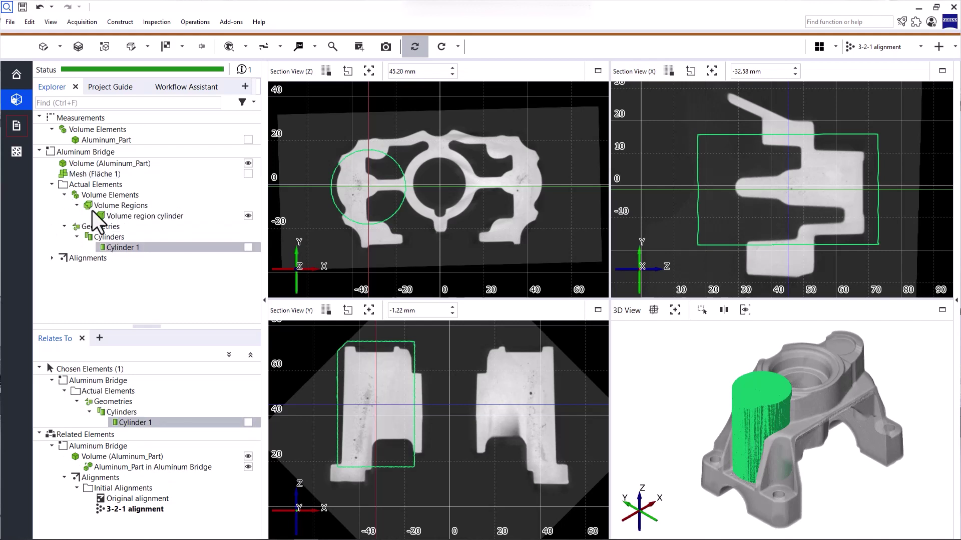
{"action": "left_click", "coordinate": [154, 217]}
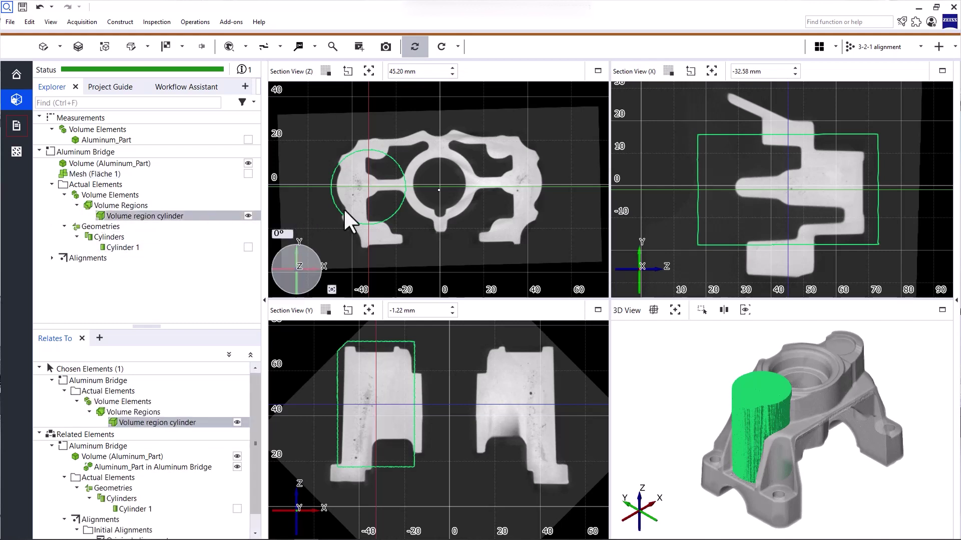
Step: Check that 3-2-1 alignment is the active alignment and look over the available volume defect functions
{"action": "left_click", "coordinate": [875, 51]}
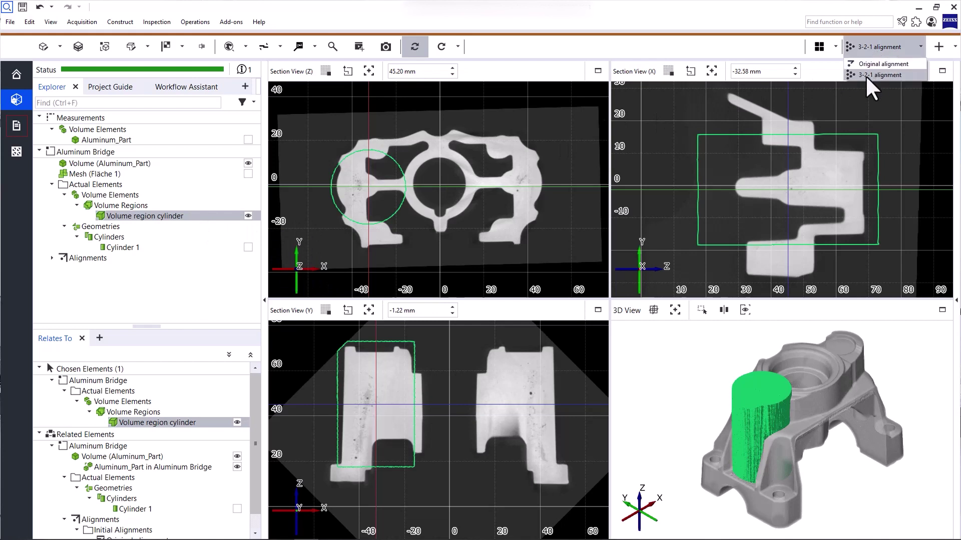
{"action": "left_click", "coordinate": [885, 76]}
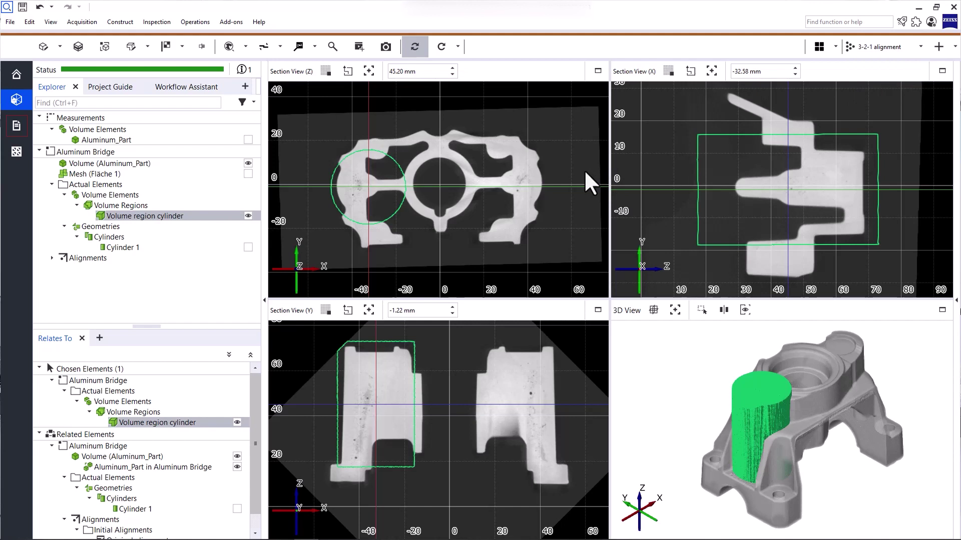
{"action": "left_click", "coordinate": [245, 52]}
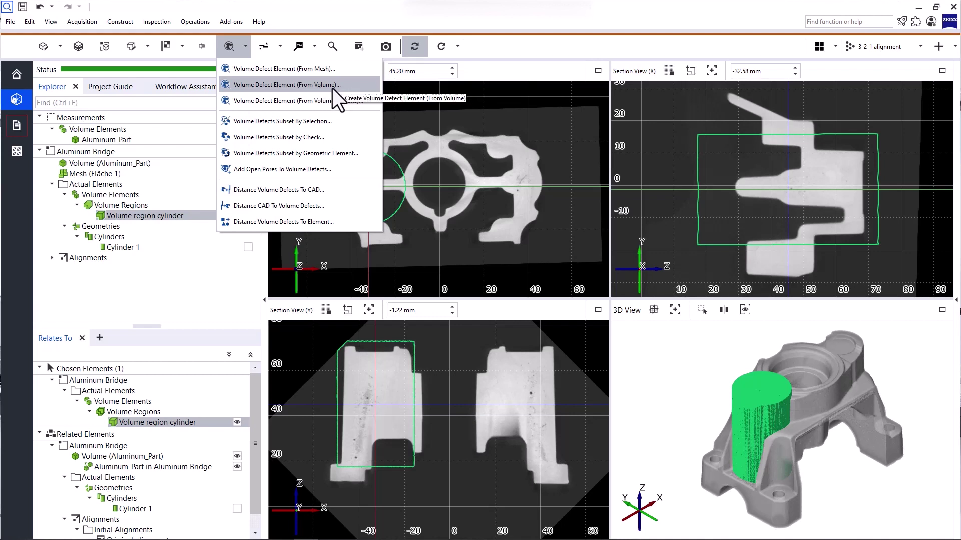
{"action": "left_click", "coordinate": [240, 52]}
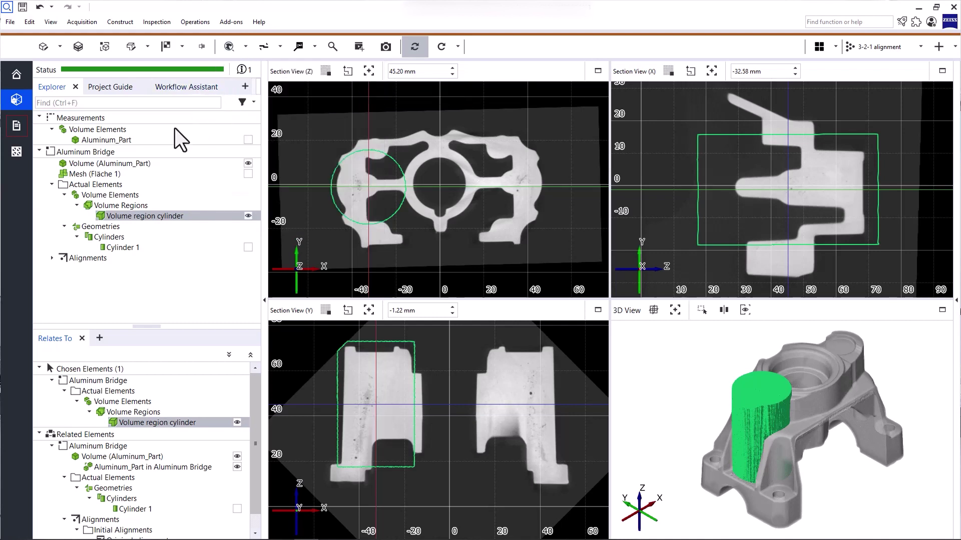
Step: Show only the Aluminum Bridge's volume and examine its pores up close in the X, Y and Z section views
{"action": "left_click_drag", "start_coordinate": [113, 166], "coordinate": [368, 218]}
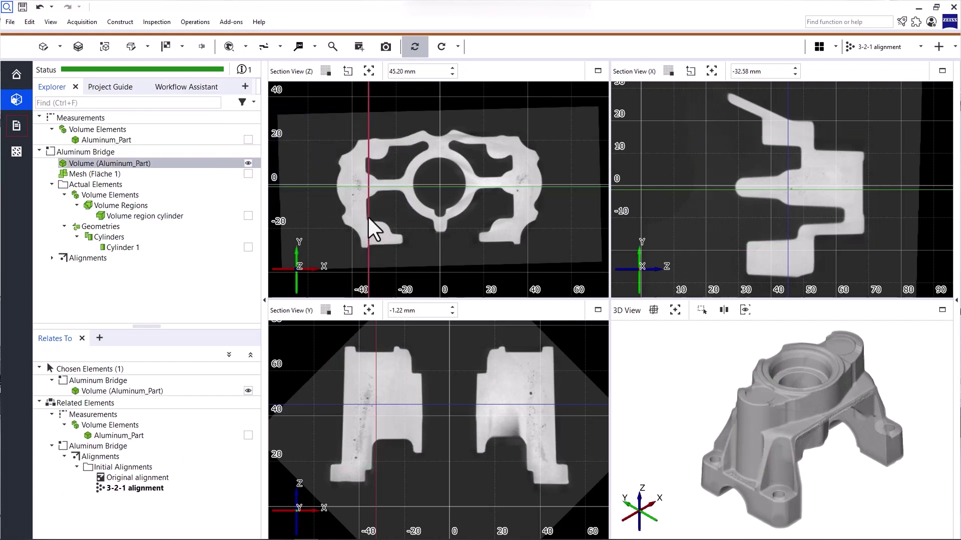
{"action": "scroll", "coordinate": [355, 188], "scroll_direction": "up", "scroll_amount": 5}
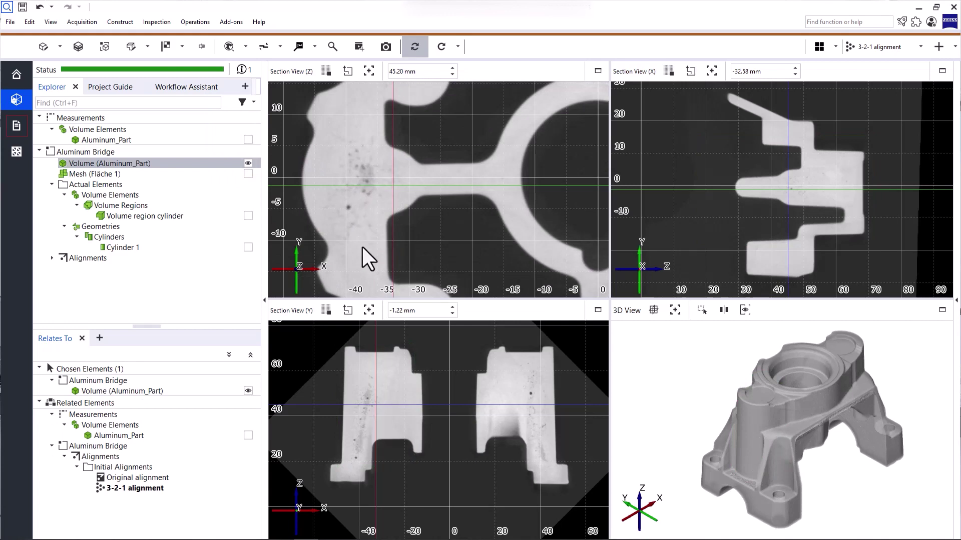
{"action": "scroll", "coordinate": [375, 410], "scroll_direction": "up", "scroll_amount": 5}
{"action": "right_click_drag", "start_coordinate": [376, 411], "coordinate": [384, 380]}
{"action": "scroll", "coordinate": [810, 196], "scroll_direction": "up", "scroll_amount": 6}
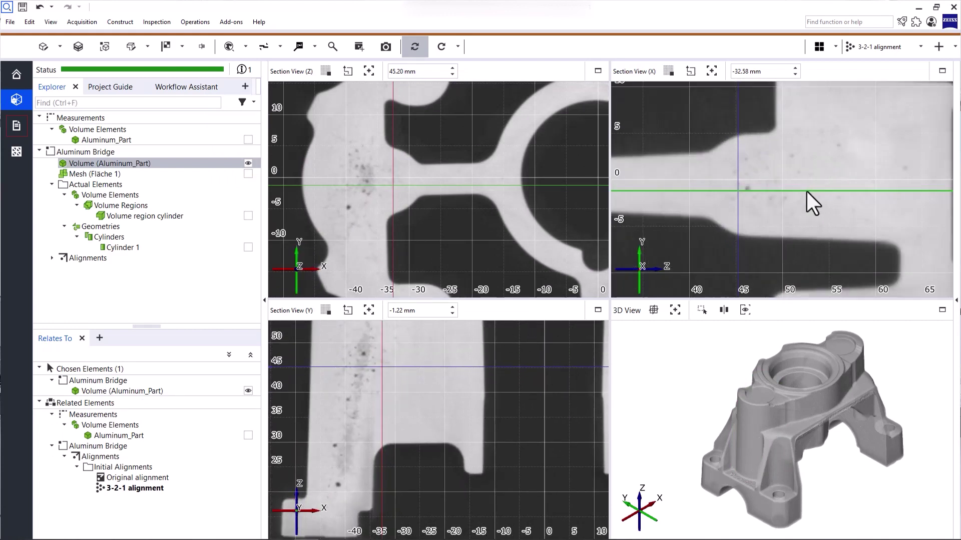
{"action": "right_click_drag", "start_coordinate": [806, 191], "coordinate": [792, 195]}
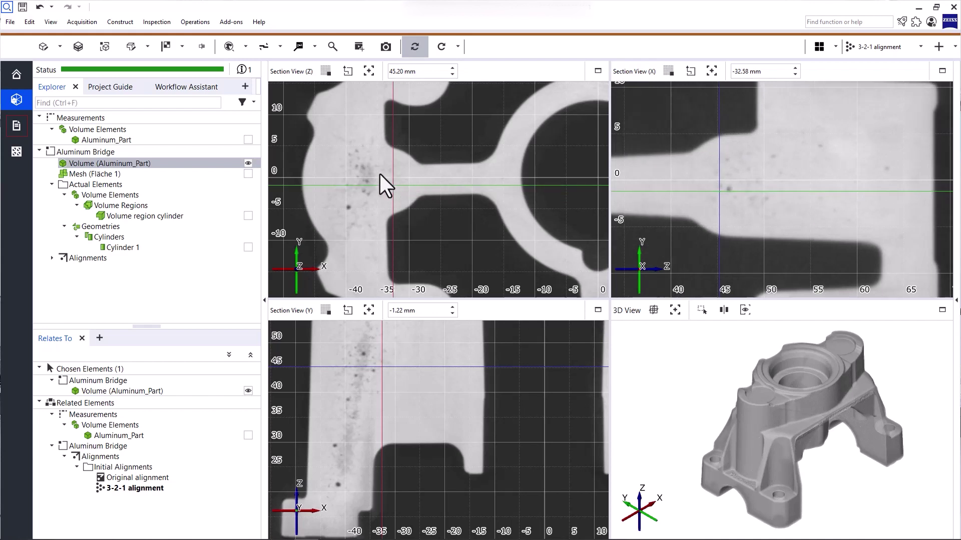
Step: Start a volume defect element from the volume and preview it in the Y direction at slice 183 with Surface display
{"action": "left_click", "coordinate": [243, 52]}
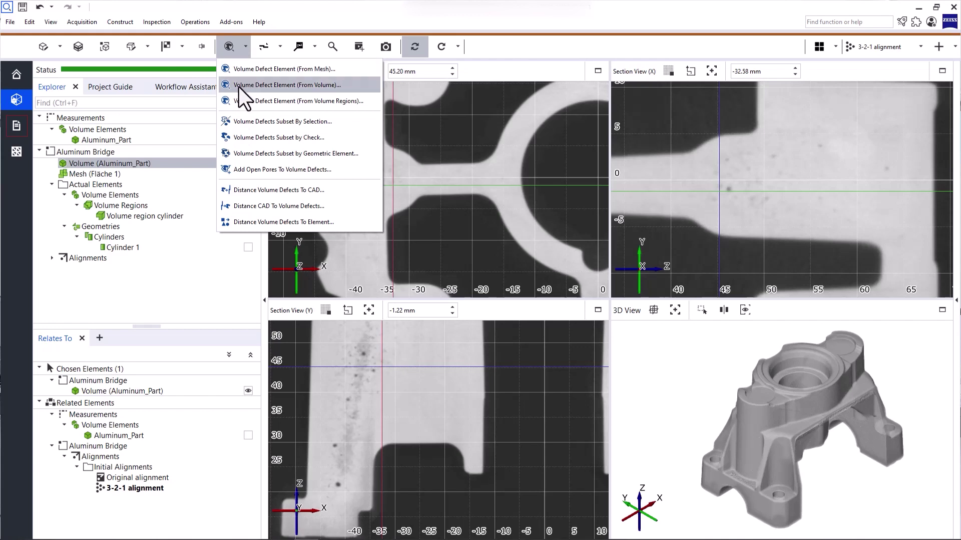
{"action": "left_click", "coordinate": [342, 85]}
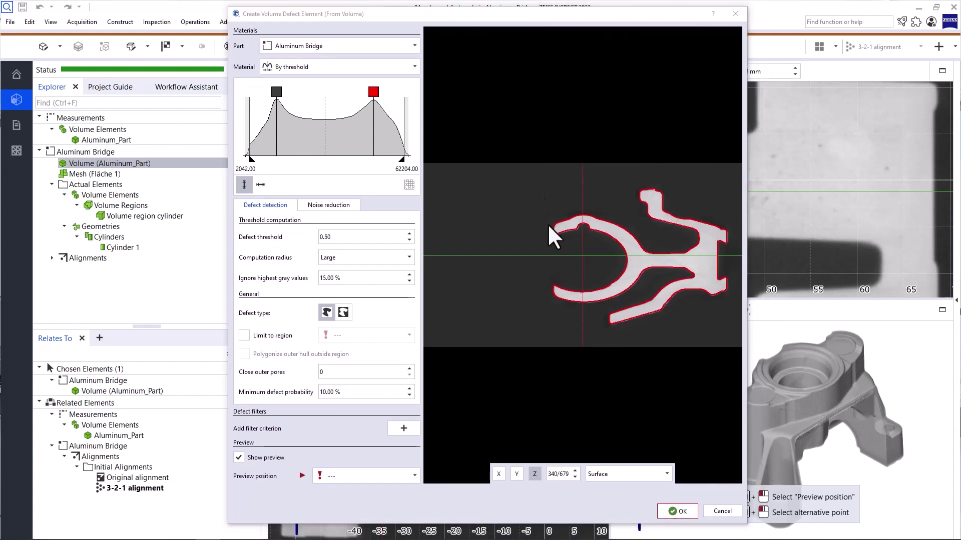
{"action": "left_click", "coordinate": [499, 474]}
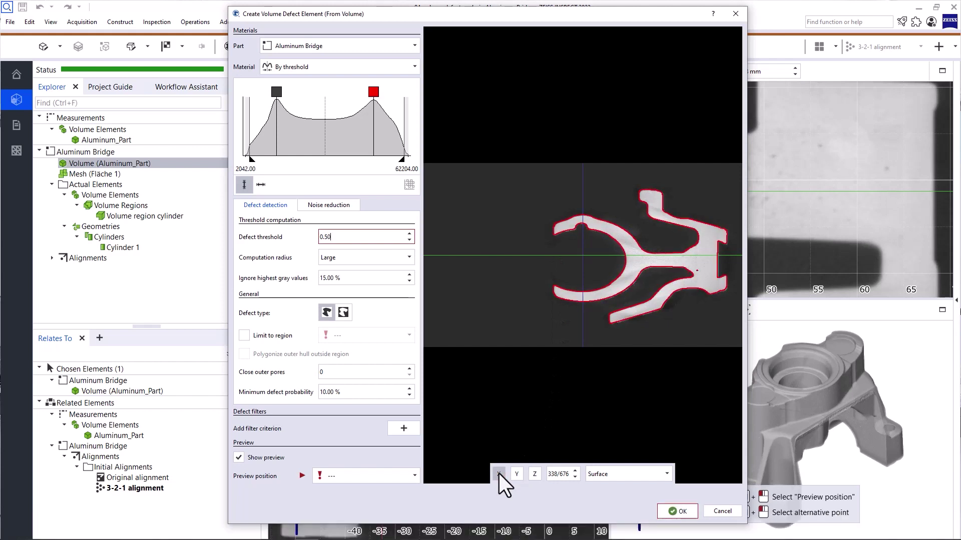
{"action": "left_click", "coordinate": [516, 473]}
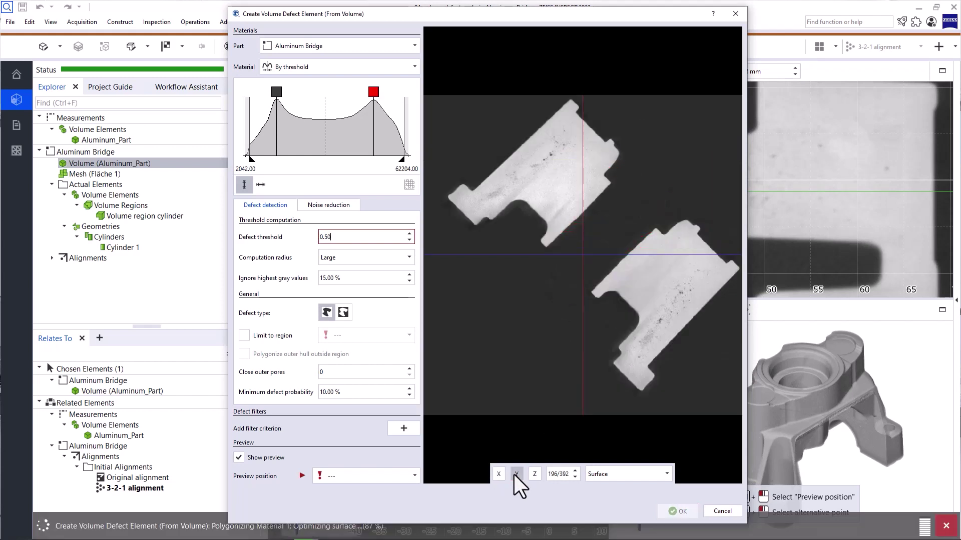
{"action": "left_click", "coordinate": [575, 471]}
{"action": "left_click", "coordinate": [575, 471]}
{"action": "left_click", "coordinate": [575, 471]}
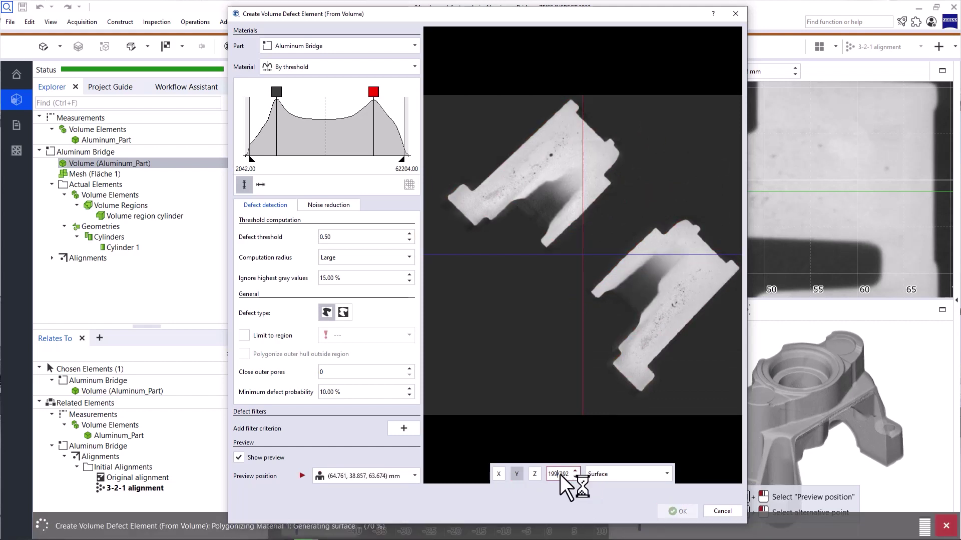
{"action": "scroll", "coordinate": [560, 474], "scroll_direction": "down", "scroll_amount": 8}
{"action": "scroll", "coordinate": [560, 474], "scroll_direction": "down", "scroll_amount": 8}
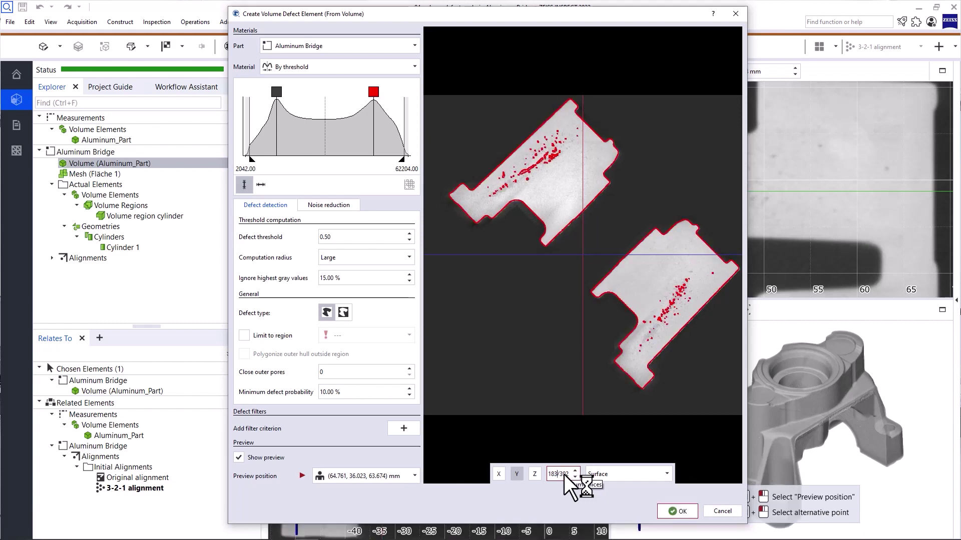
{"action": "left_click", "coordinate": [621, 474]}
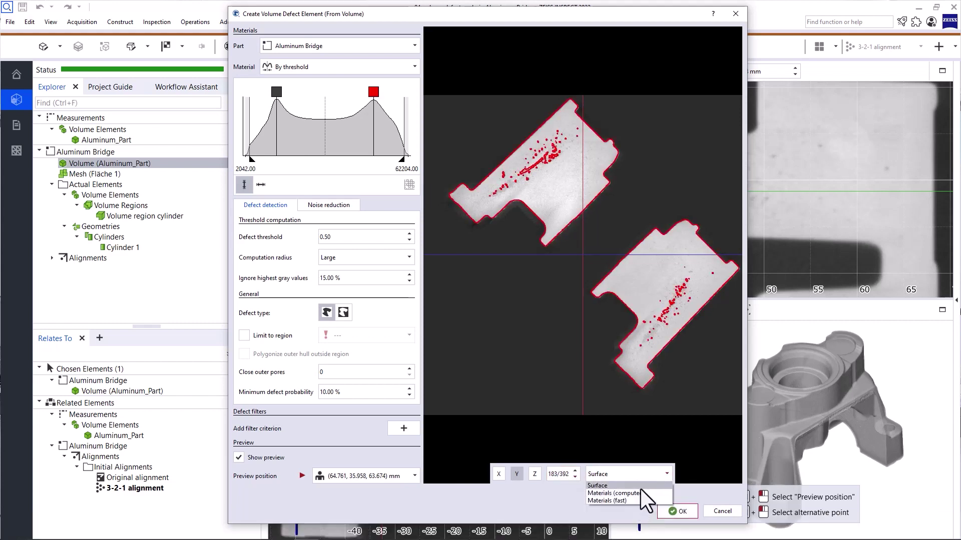
{"action": "left_click", "coordinate": [643, 484]}
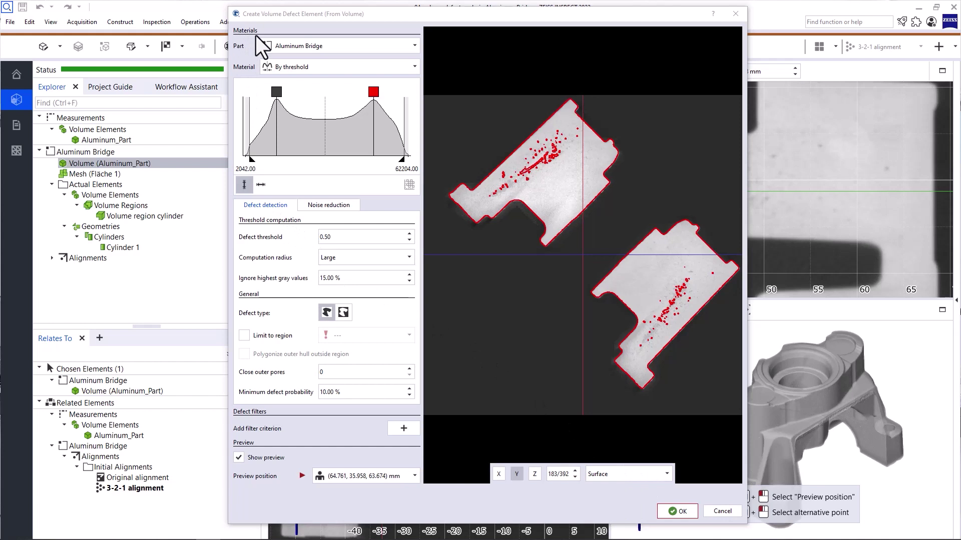
Step: Use Aluminum Bridge as the part and By threshold as the material for the defect element
{"action": "left_click", "coordinate": [301, 50]}
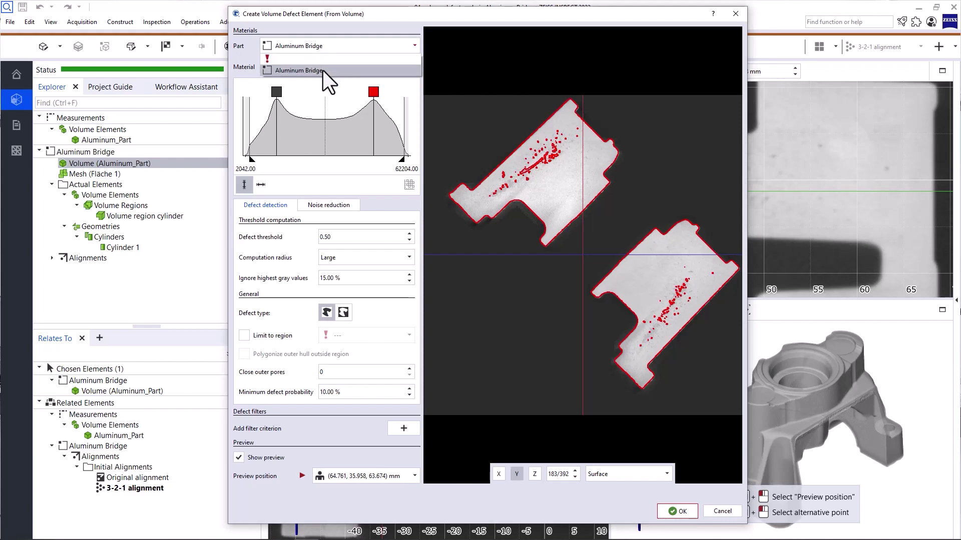
{"action": "left_click", "coordinate": [323, 71]}
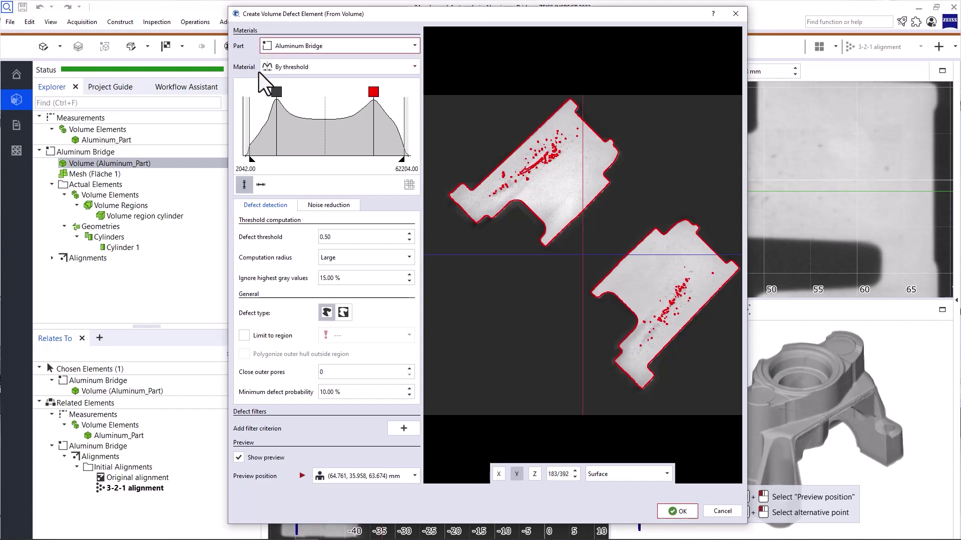
{"action": "left_click", "coordinate": [356, 70]}
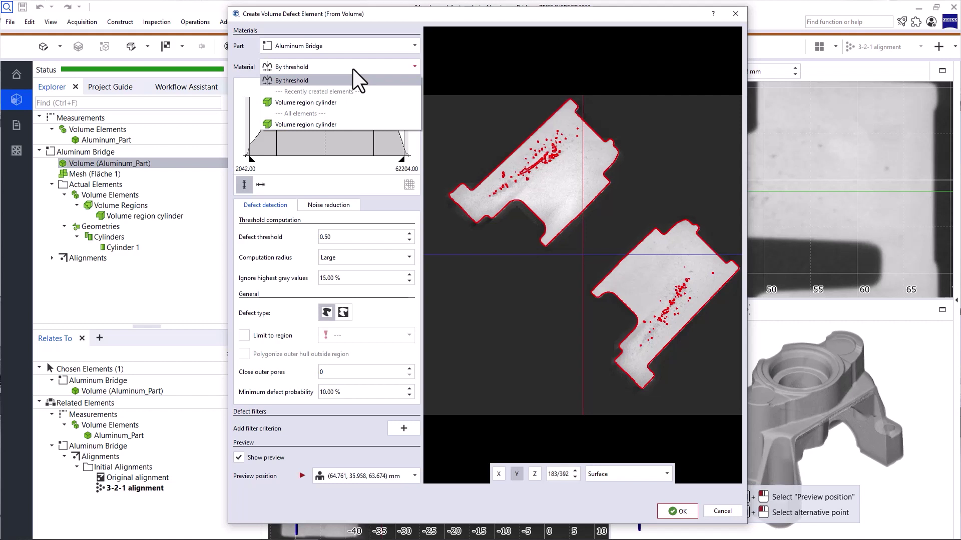
{"action": "left_click", "coordinate": [303, 83]}
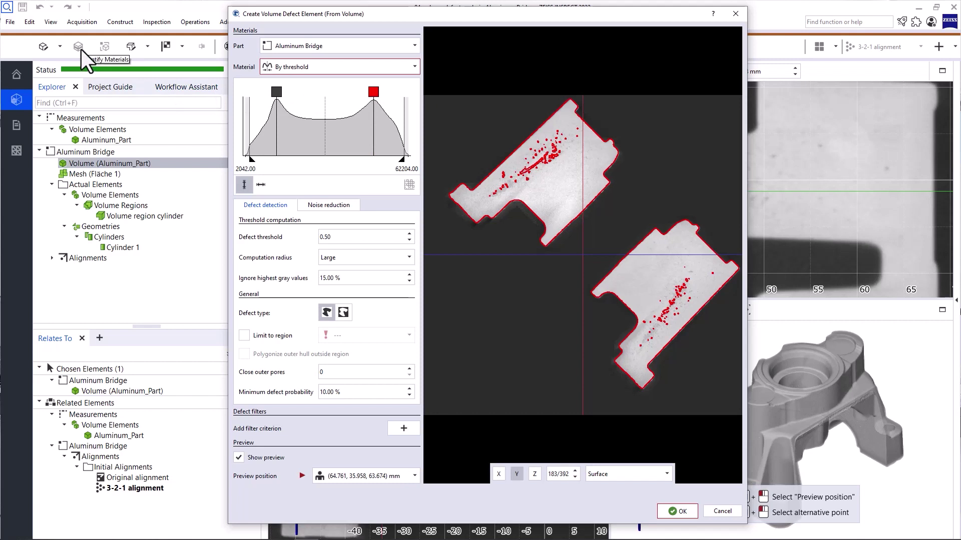
{"action": "left_click", "coordinate": [314, 70]}
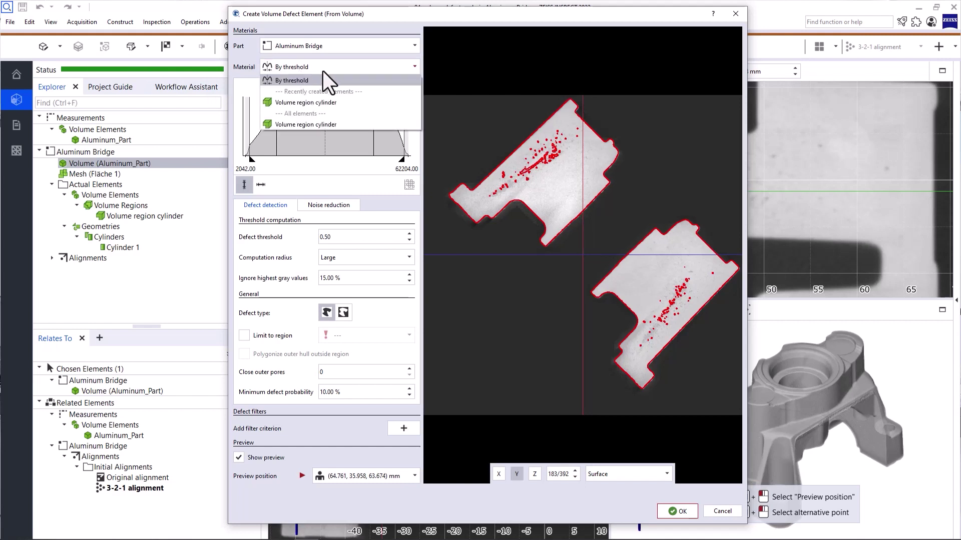
{"action": "left_click", "coordinate": [323, 71]}
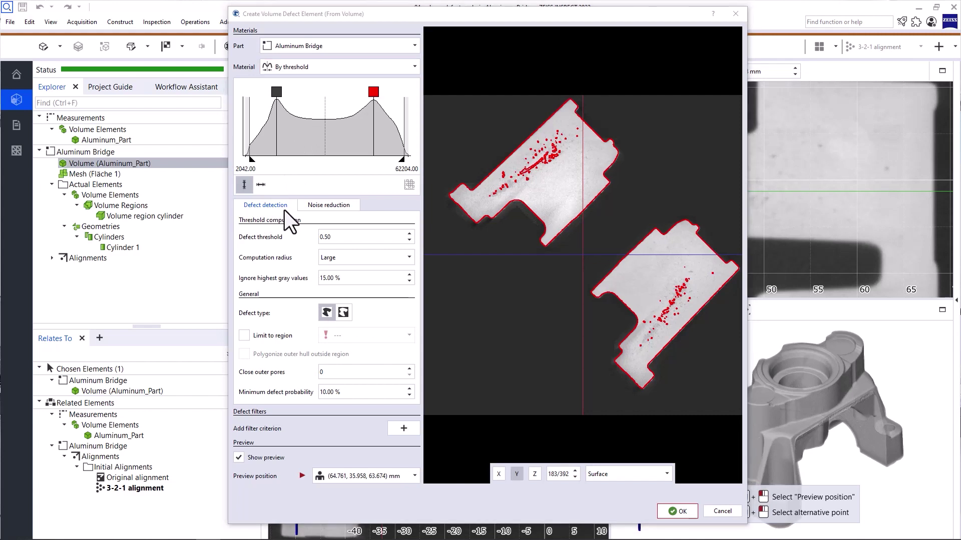
Step: Set the defect threshold to 0.70 and the computation radius to Small
{"action": "scroll", "coordinate": [530, 215], "scroll_direction": "up", "scroll_amount": 5}
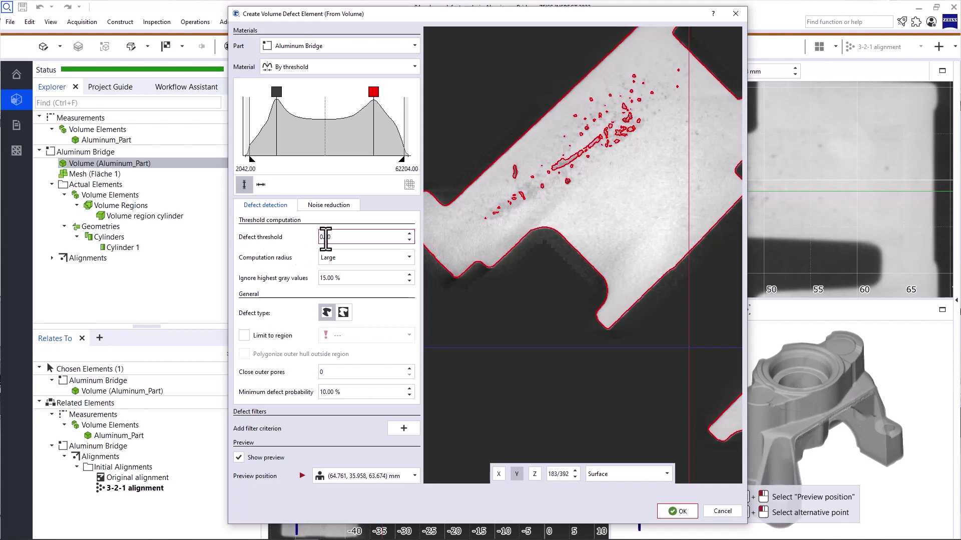
{"action": "key", "text": "BackSpace"}
{"action": "type", "text": "7"}
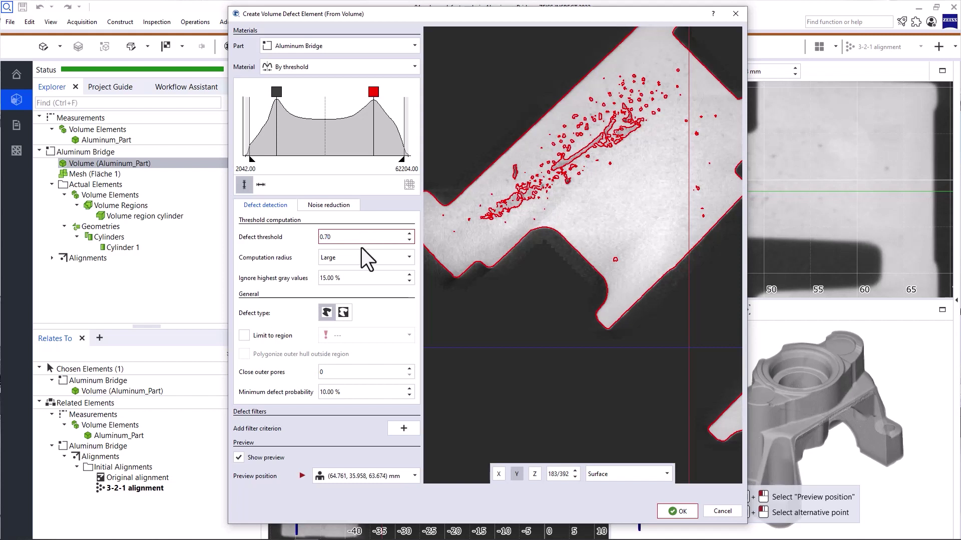
{"action": "left_click", "coordinate": [343, 262]}
{"action": "left_click", "coordinate": [343, 284]}
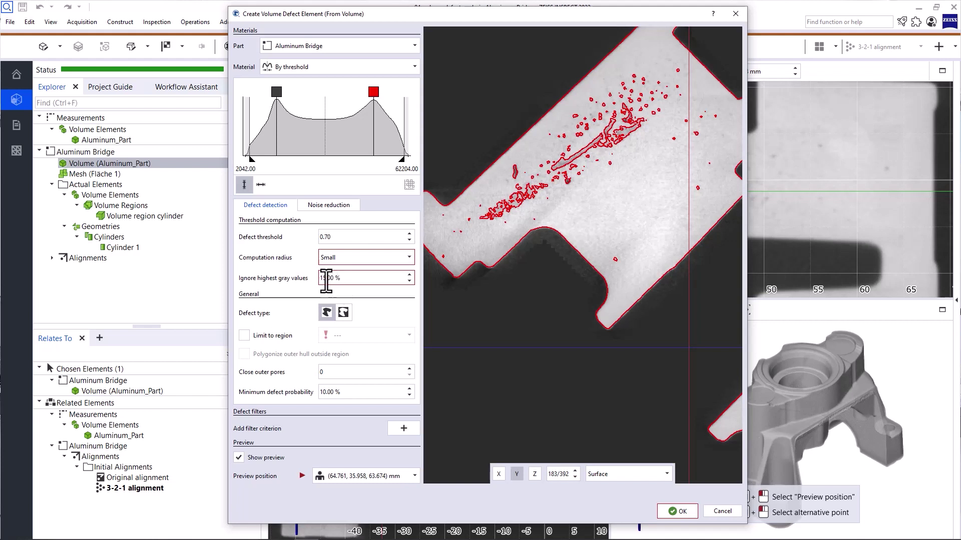
Step: Set Ignore highest gray values to 25.00 % for the defect threshold computation
{"action": "left_click", "coordinate": [318, 279]}
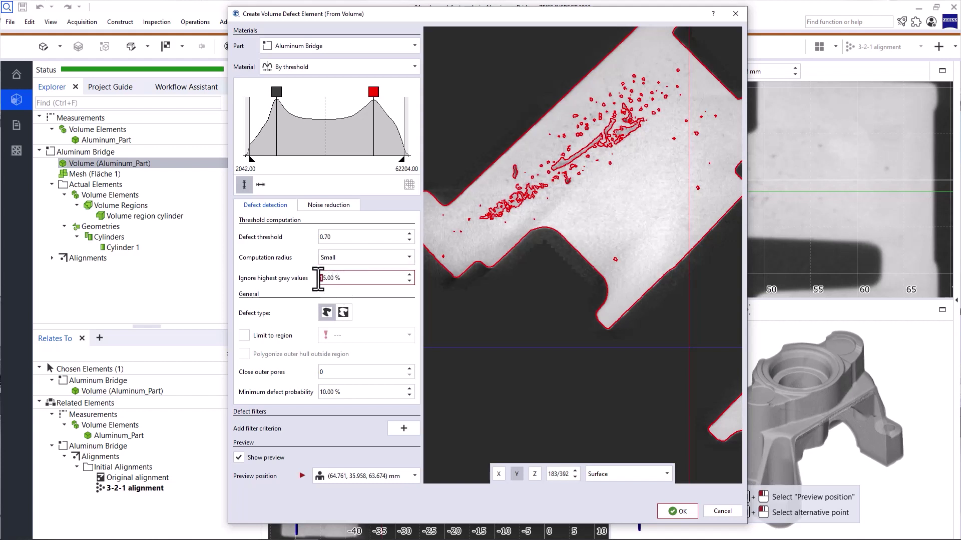
{"action": "type", "text": "2"}
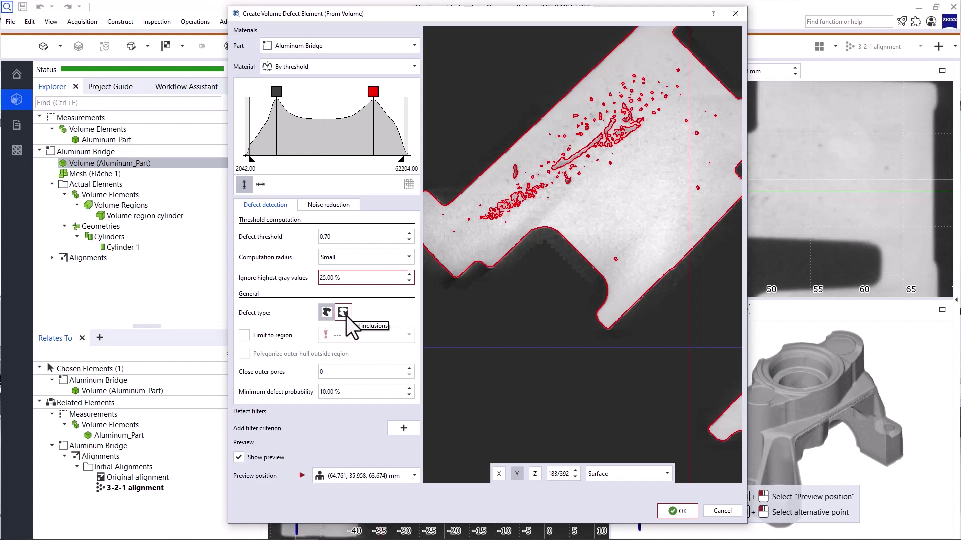
{"action": "left_click", "coordinate": [245, 338]}
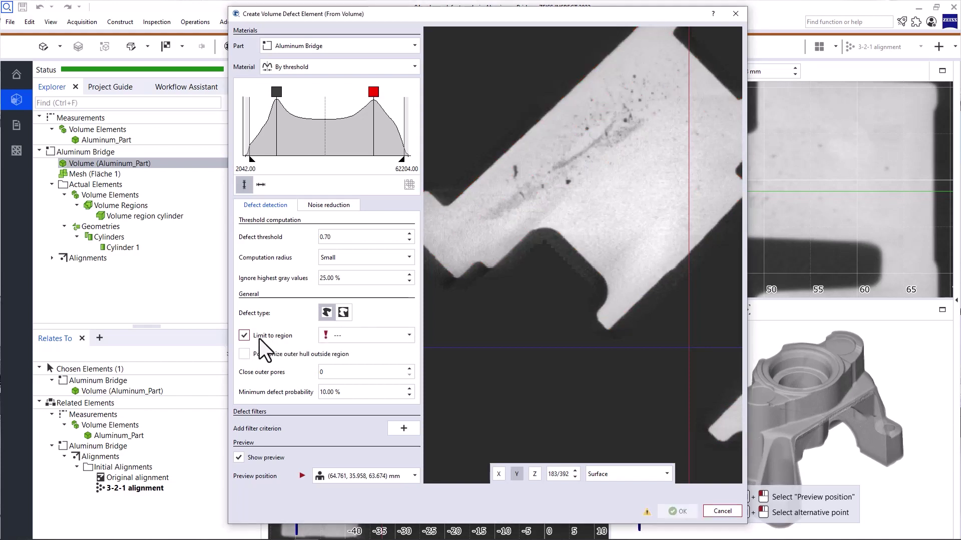
{"action": "left_click", "coordinate": [361, 338]}
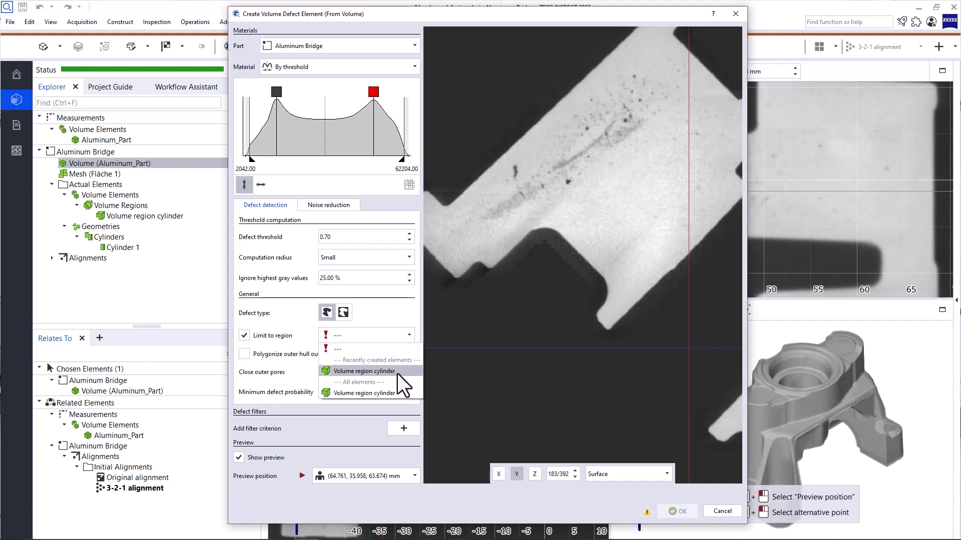
{"action": "left_click", "coordinate": [247, 337]}
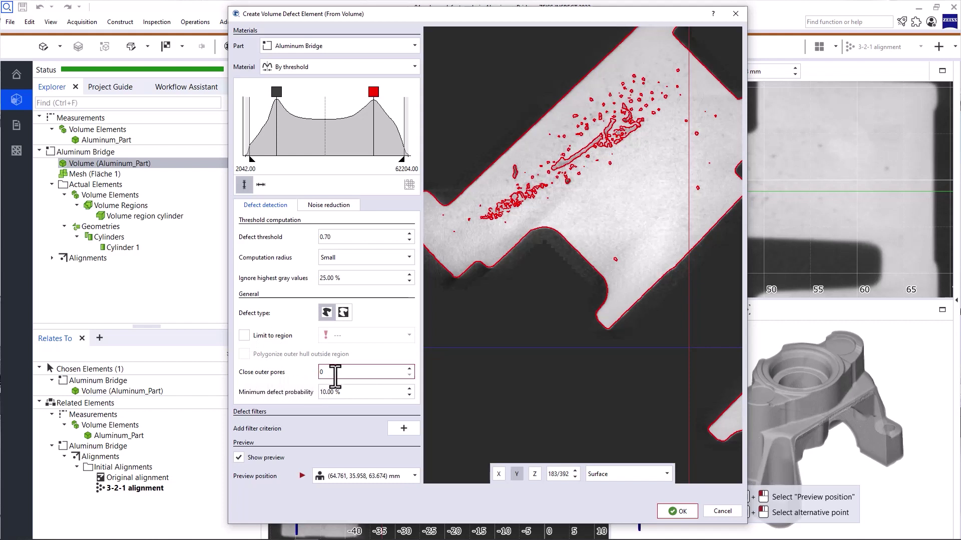
Step: Check the Close outer pores setting and examine the part's outer contour up close in the preview
{"action": "left_click_drag", "start_coordinate": [334, 374], "coordinate": [313, 374]}
{"action": "left_click", "coordinate": [336, 374]}
{"action": "scroll", "coordinate": [554, 232], "scroll_direction": "up", "scroll_amount": 5}
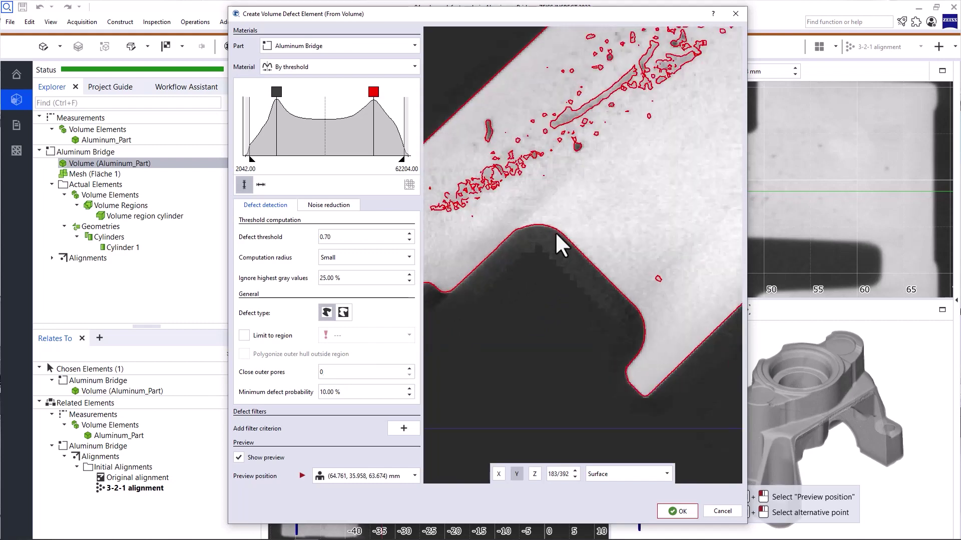
{"action": "scroll", "coordinate": [553, 248], "scroll_direction": "up", "scroll_amount": 6}
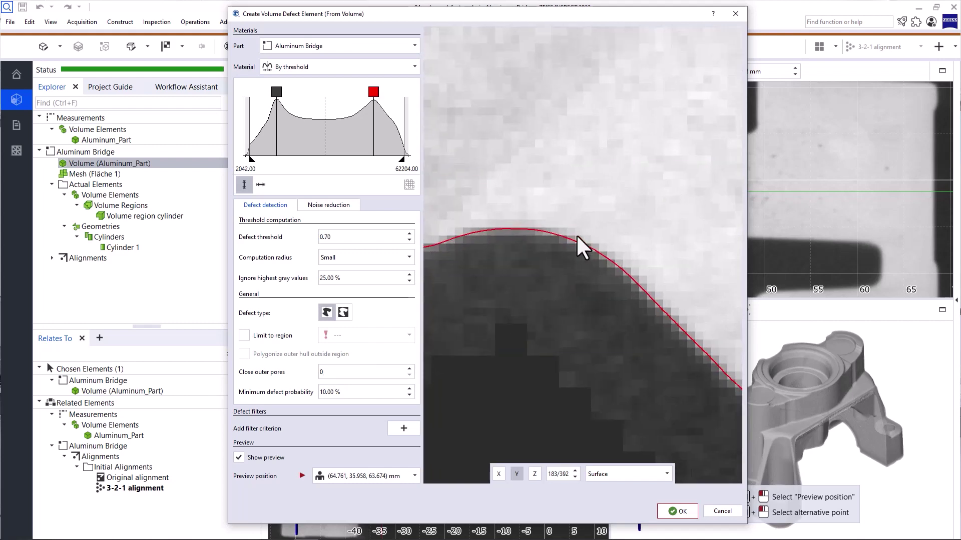
{"action": "scroll", "coordinate": [575, 234], "scroll_direction": "down", "scroll_amount": 6}
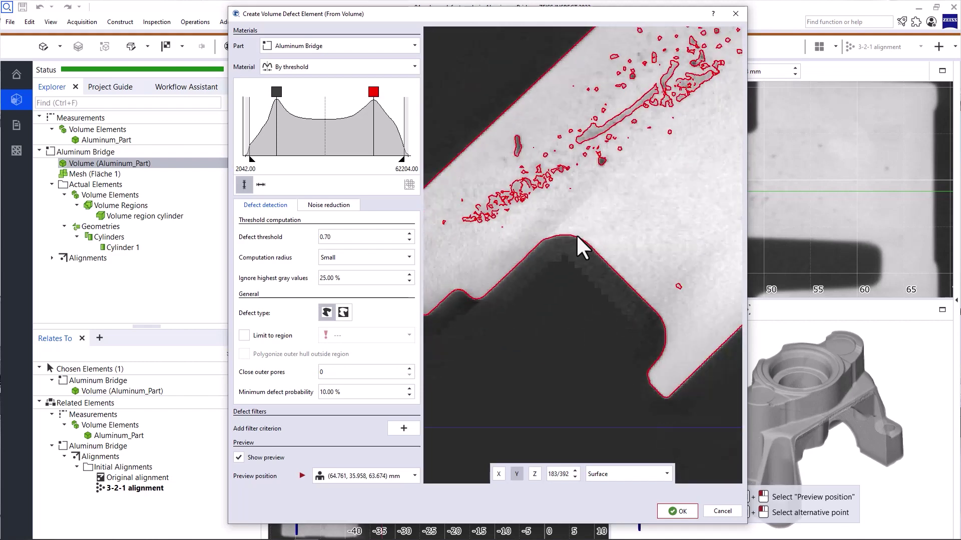
{"action": "scroll", "coordinate": [575, 234], "scroll_direction": "down", "scroll_amount": 2}
{"action": "left_click", "coordinate": [350, 372]}
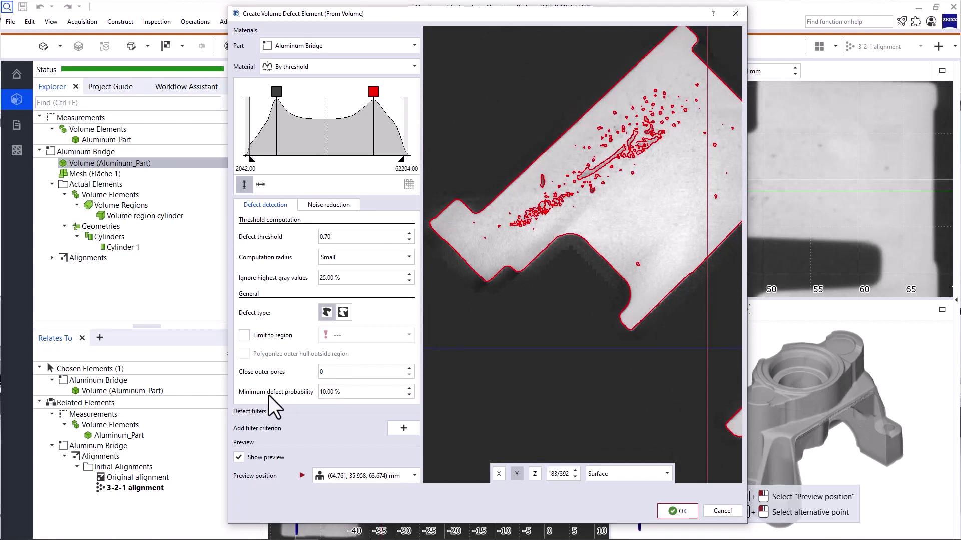
Step: Set the minimum defect probability to 5.00 %
{"action": "left_click", "coordinate": [325, 392]}
{"action": "key", "text": "BackSpace"}
{"action": "key", "text": "BackSpace"}
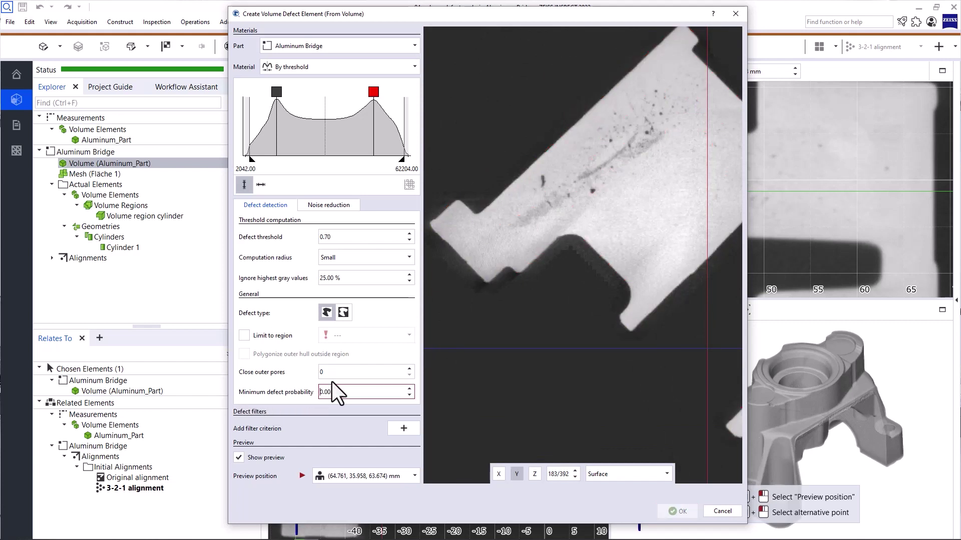
{"action": "type", "text": "5"}
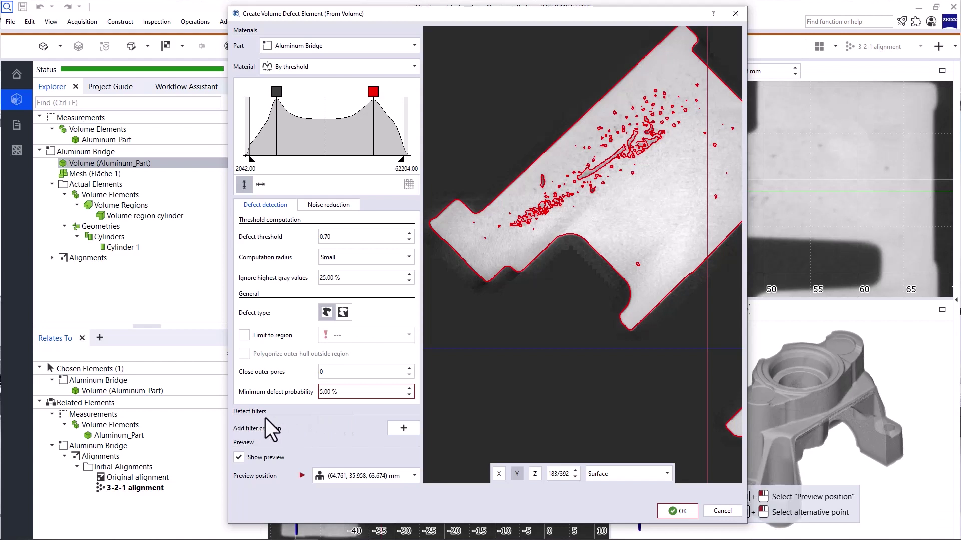
{"action": "left_click", "coordinate": [397, 432]}
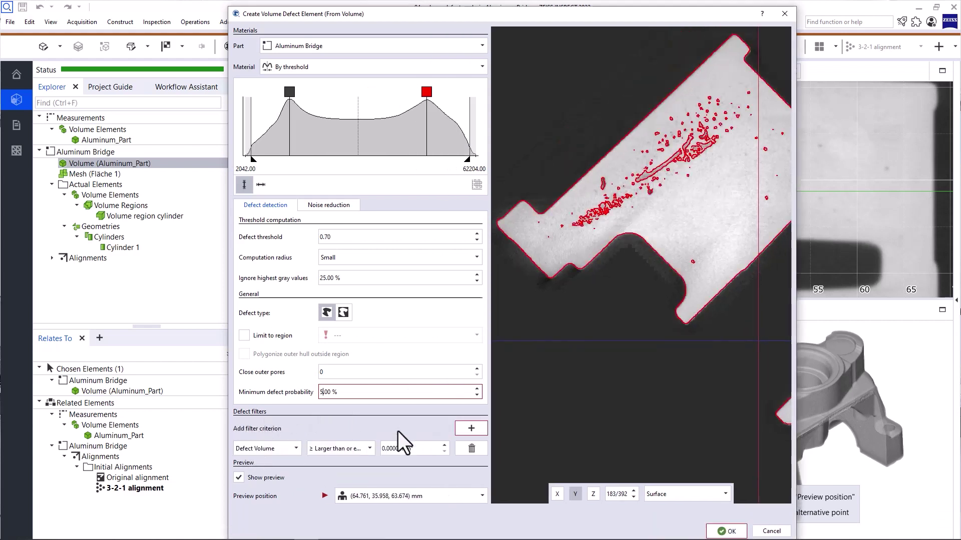
{"action": "left_click", "coordinate": [290, 449]}
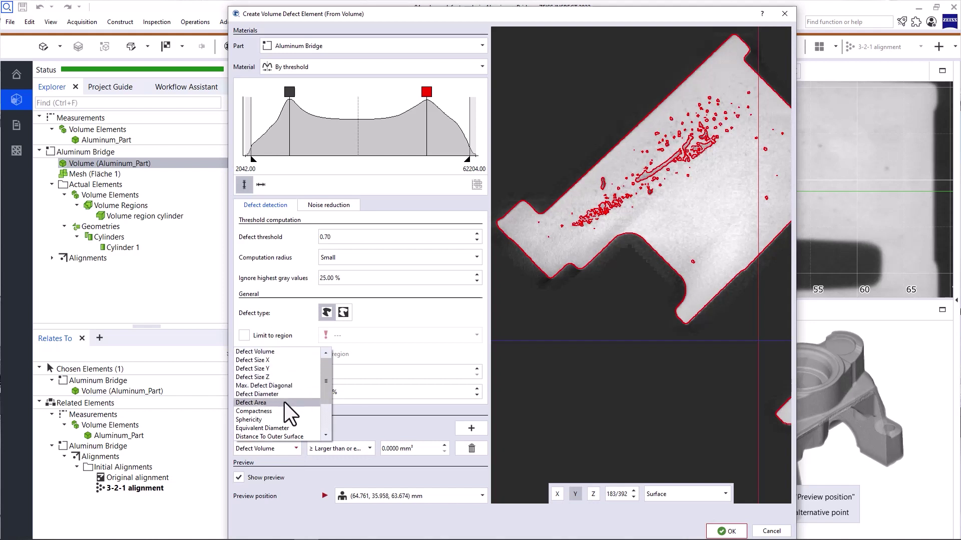
{"action": "scroll", "coordinate": [284, 402], "scroll_direction": "down", "scroll_amount": 1}
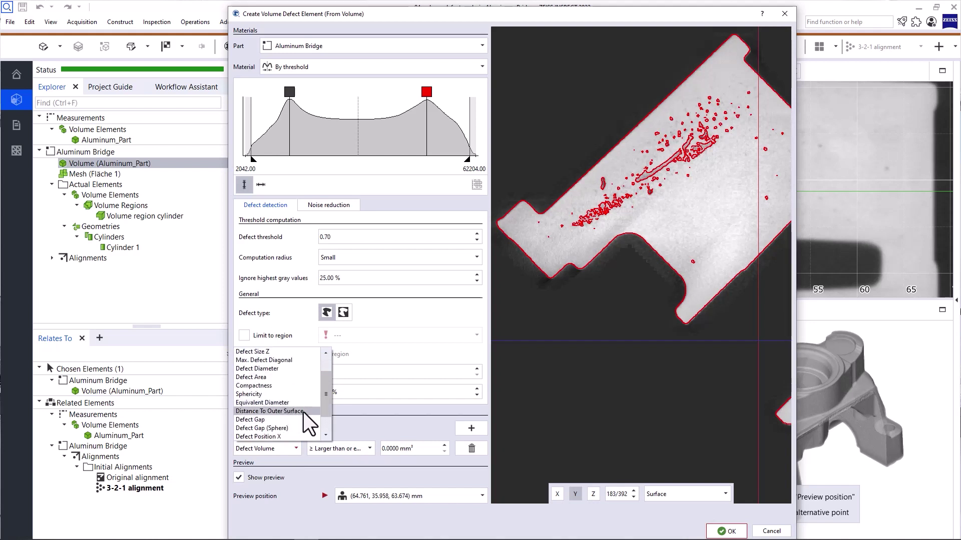
{"action": "left_click", "coordinate": [392, 430]}
{"action": "left_click", "coordinate": [470, 449]}
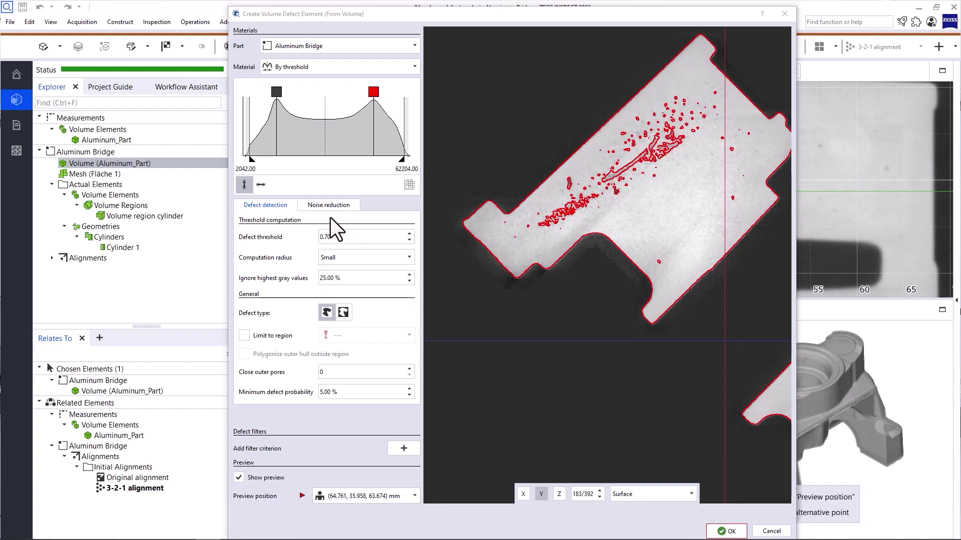
Step: Enable noise reduction with the Edge-preserving selective Gaussian filter
{"action": "left_click", "coordinate": [345, 208]}
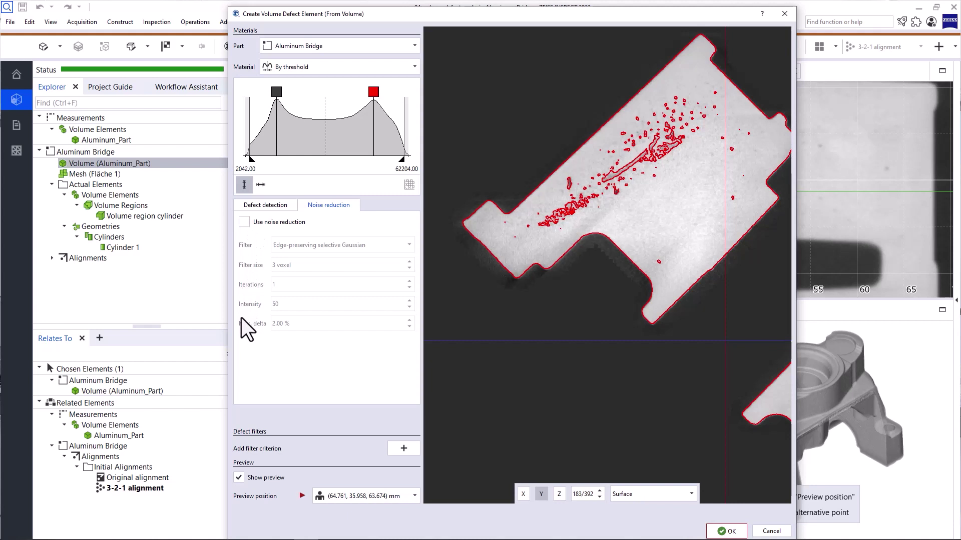
{"action": "left_click", "coordinate": [249, 227]}
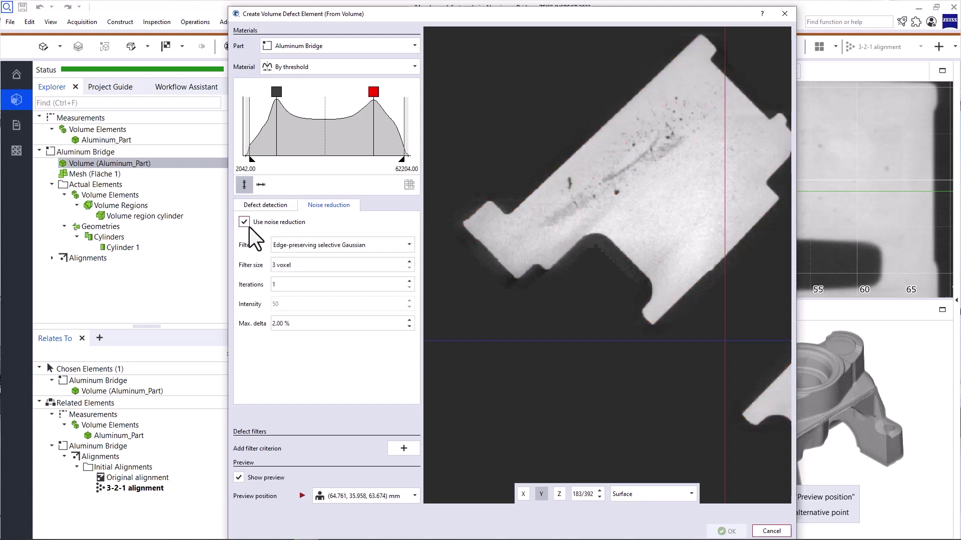
{"action": "left_click", "coordinate": [325, 245]}
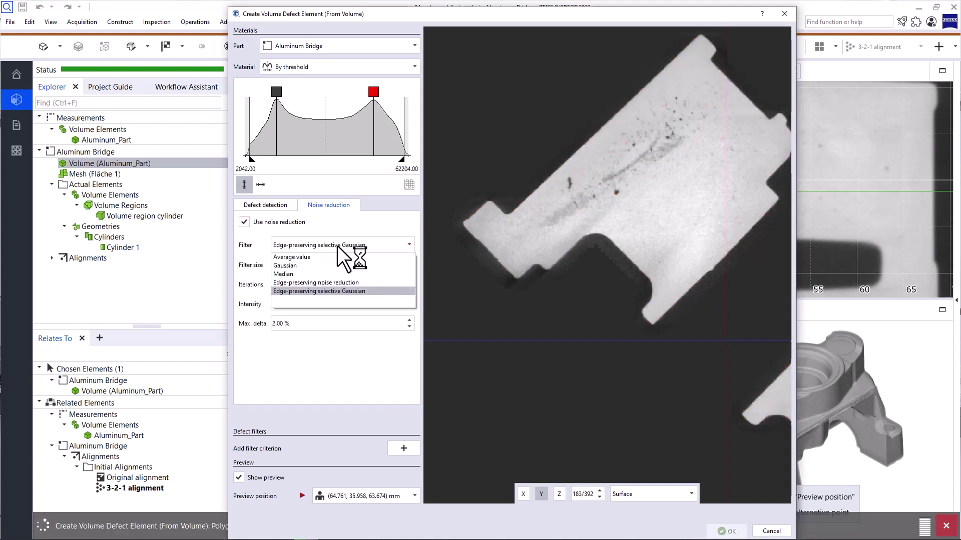
{"action": "left_click", "coordinate": [361, 291]}
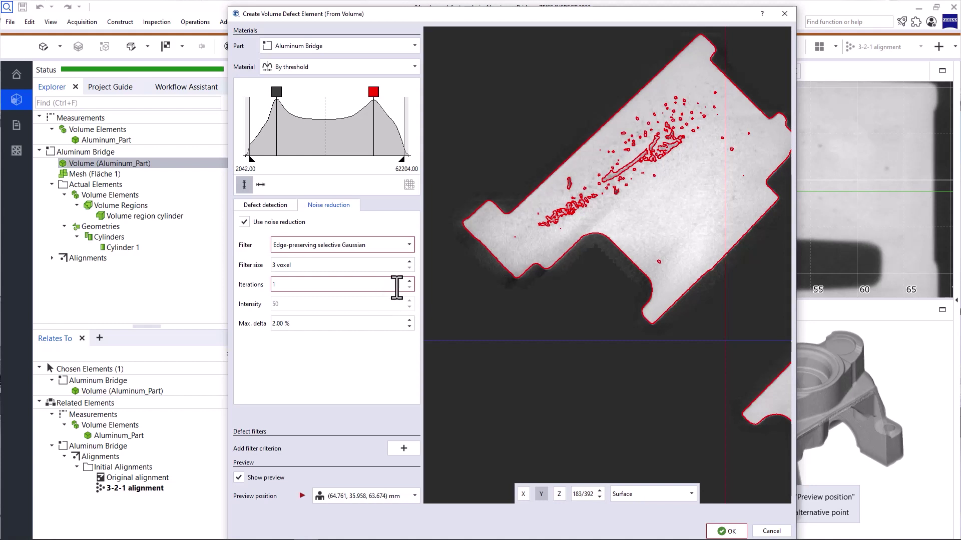
Step: Check the defect preview in the Y direction up to slice 199 and in the Z direction, and create the defect element
{"action": "scroll", "coordinate": [731, 253], "scroll_direction": "down", "scroll_amount": 1}
{"action": "scroll", "coordinate": [708, 259], "scroll_direction": "down", "scroll_amount": 1}
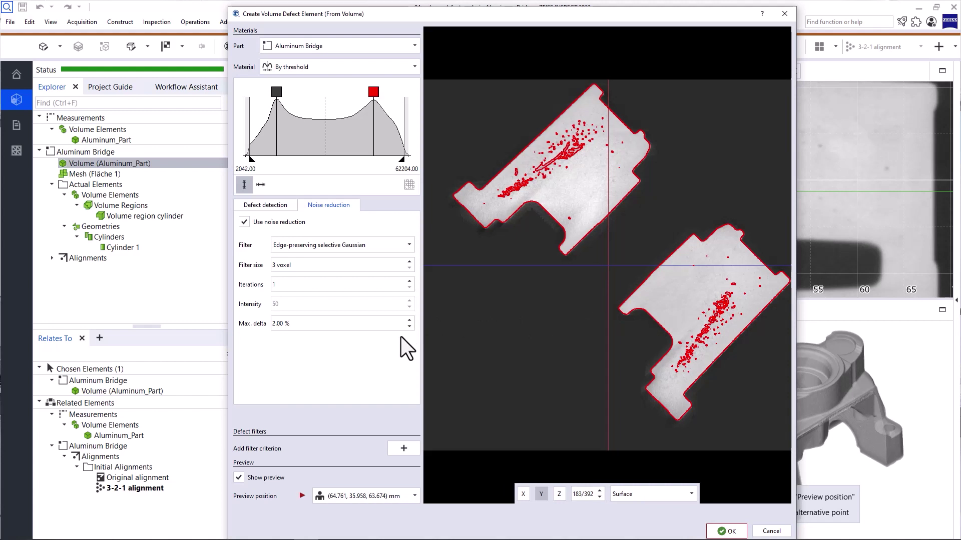
{"action": "scroll", "coordinate": [583, 492], "scroll_direction": "up", "scroll_amount": 8}
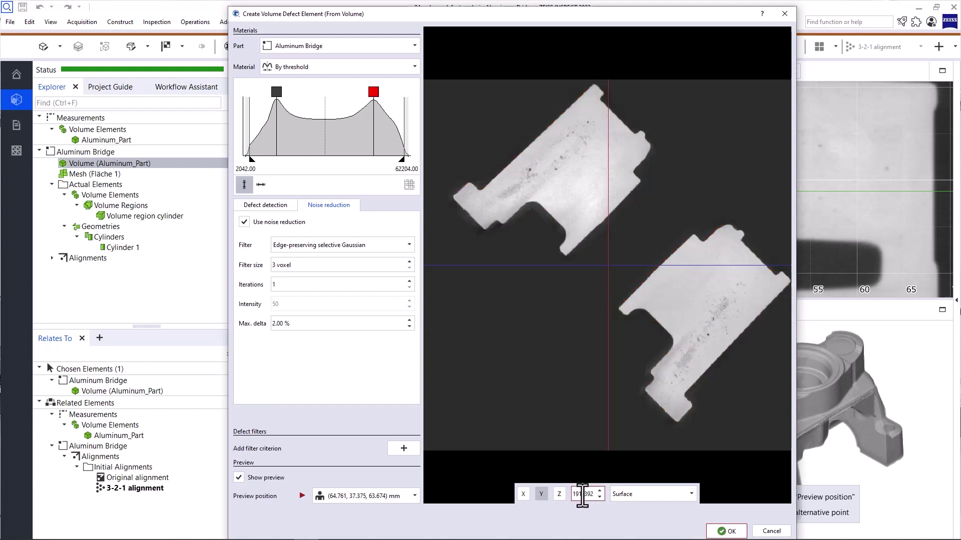
{"action": "scroll", "coordinate": [583, 494], "scroll_direction": "up", "scroll_amount": 8}
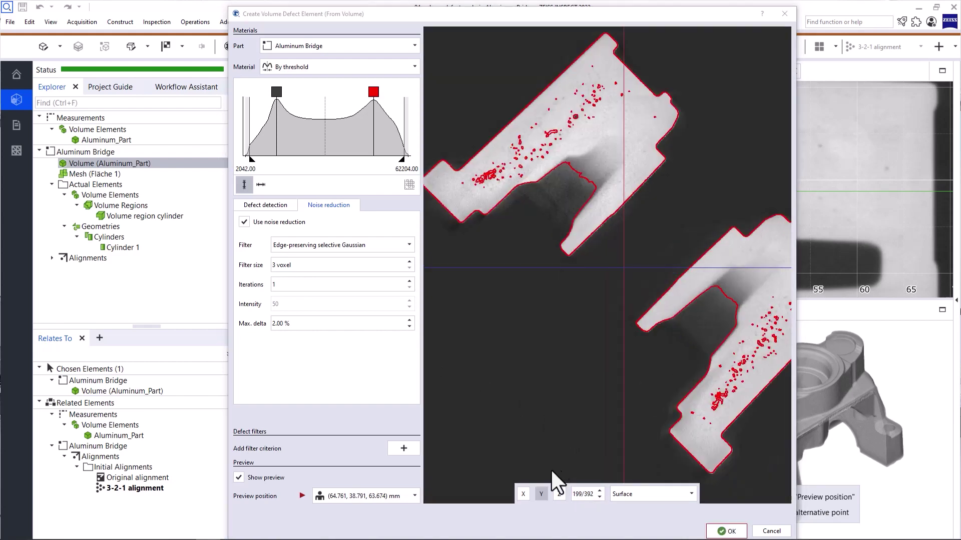
{"action": "left_click", "coordinate": [558, 494]}
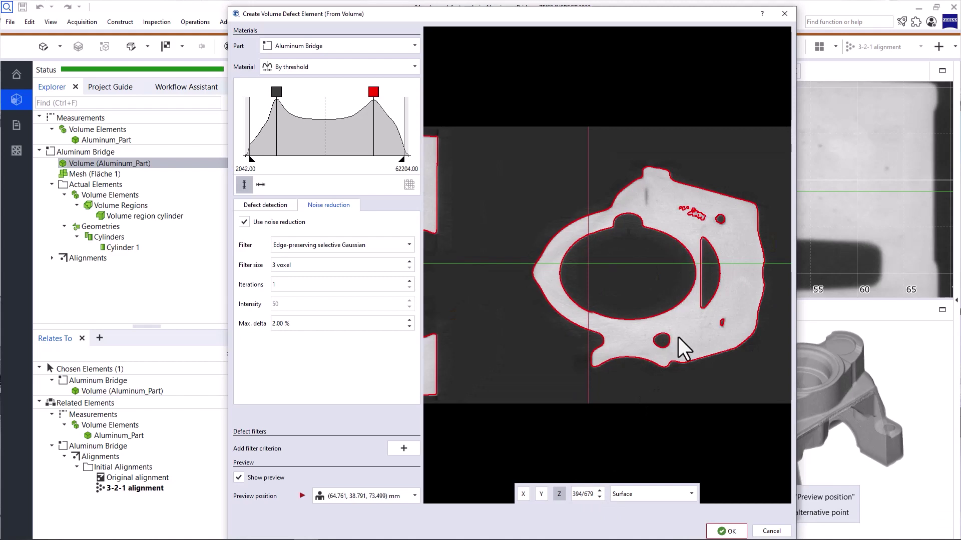
{"action": "left_click", "coordinate": [728, 532]}
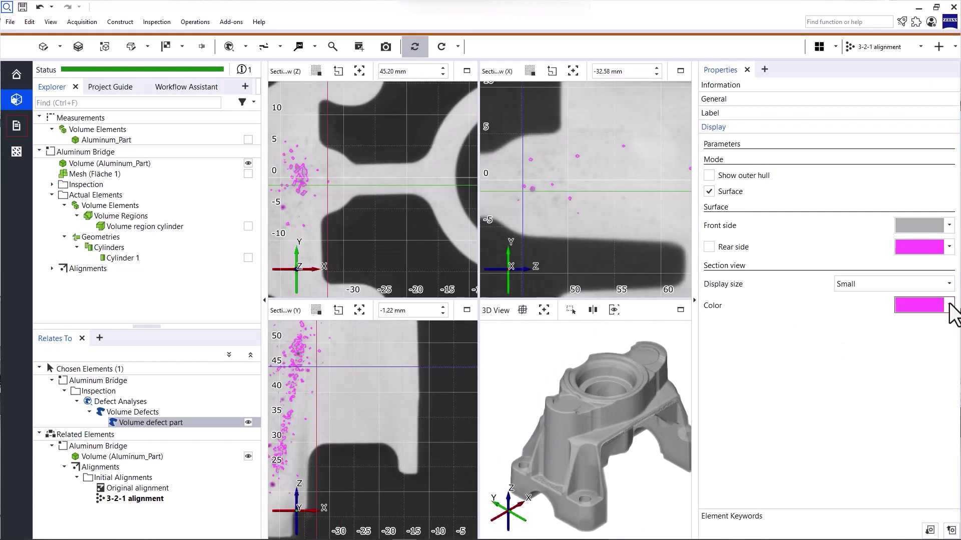
Step: Set the section view color of the new volume defect element to light blue
{"action": "left_click", "coordinate": [947, 305]}
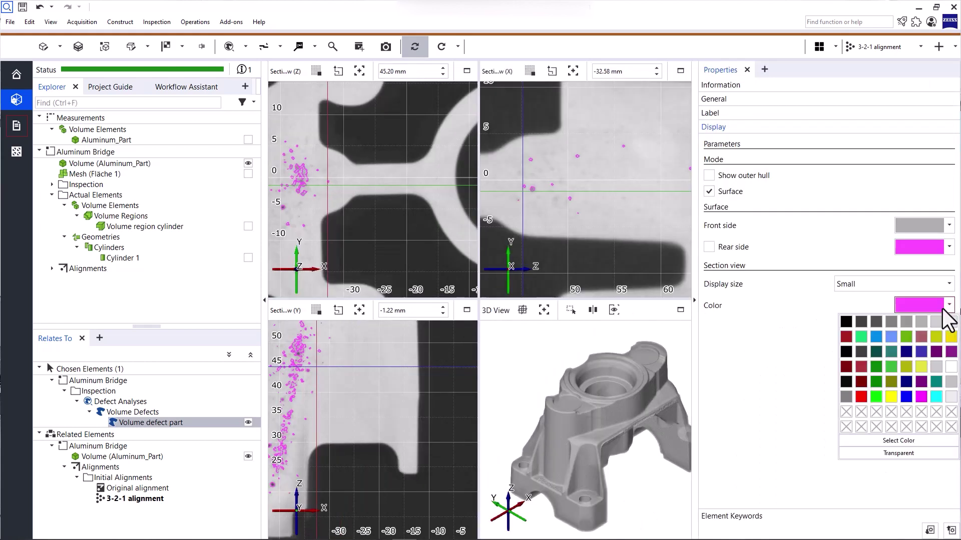
{"action": "left_click", "coordinate": [891, 337]}
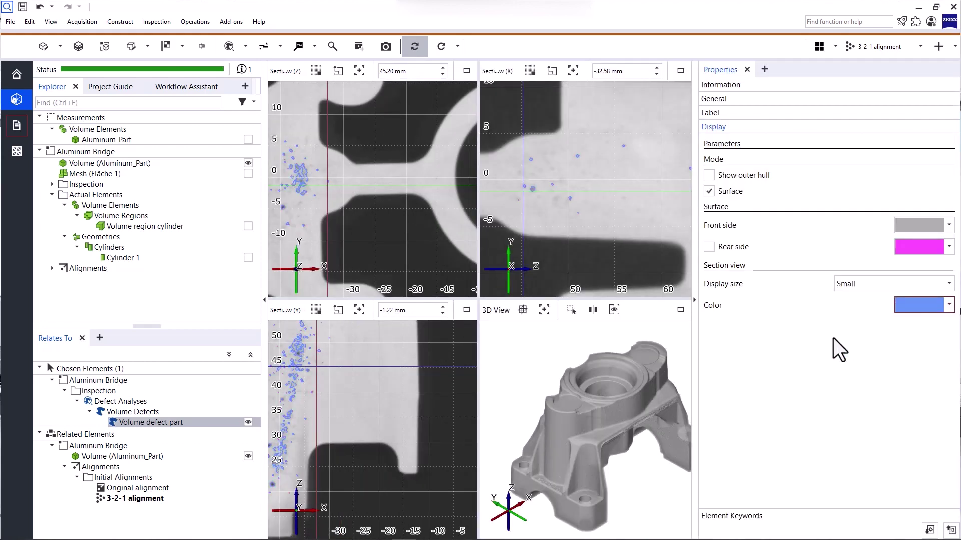
{"action": "left_click", "coordinate": [693, 302]}
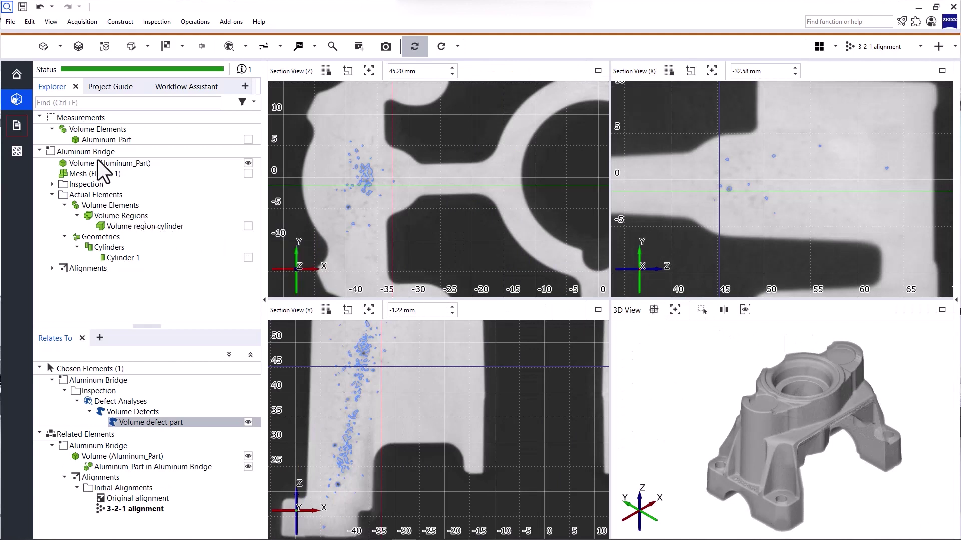
Step: Select Volume defect part among the Aluminum Bridge's defect analyses and show the Volume region cylinder
{"action": "left_click", "coordinate": [83, 152]}
{"action": "left_click", "coordinate": [52, 185]}
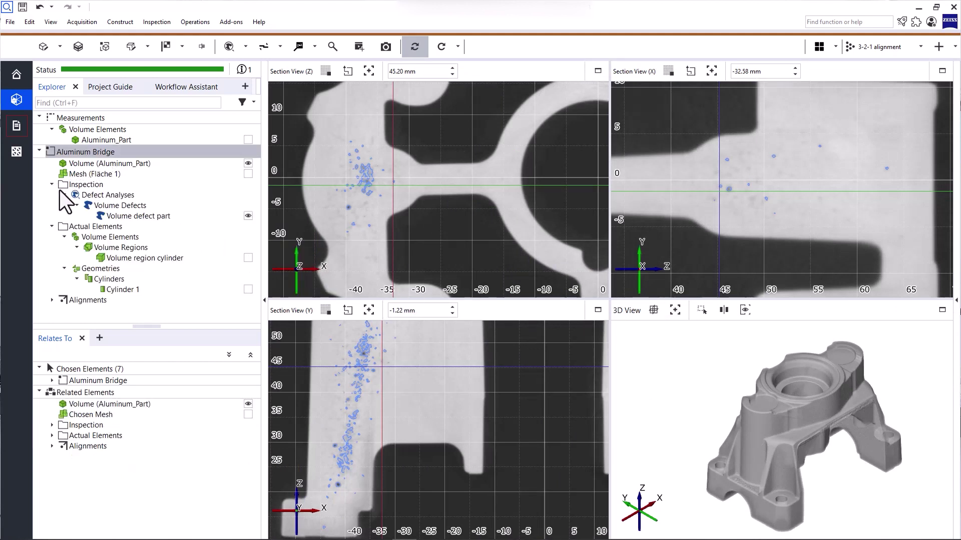
{"action": "left_click", "coordinate": [90, 195]}
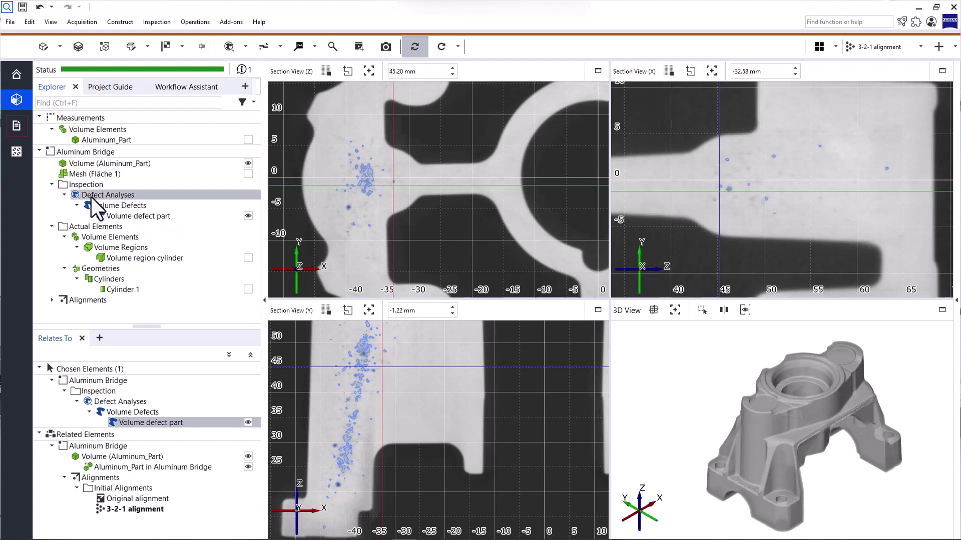
{"action": "left_click", "coordinate": [116, 219]}
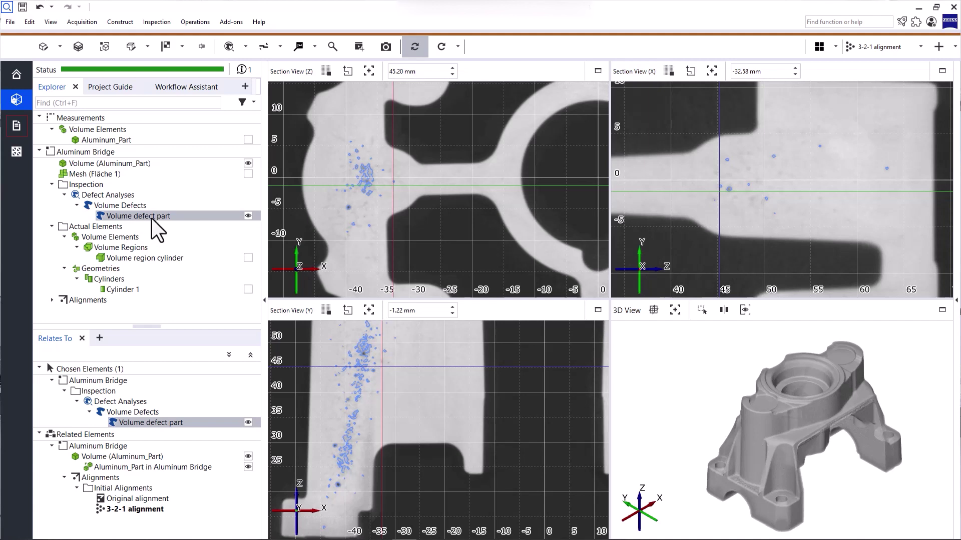
{"action": "left_click", "coordinate": [248, 258]}
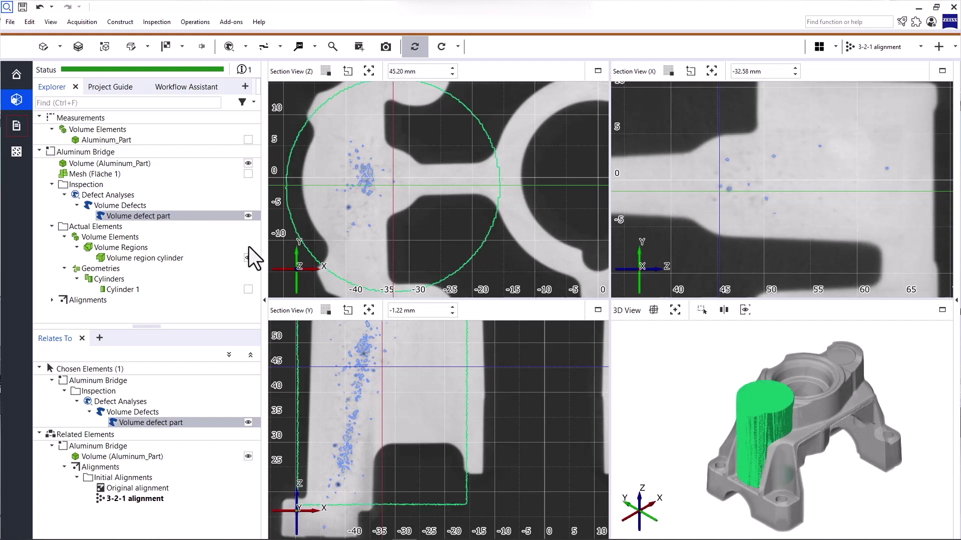
Step: Start a new volume defect element from the Aluminum Bridge's volume, limit it to Volume region cylinder, and preview it in the Y direction
{"action": "left_click", "coordinate": [246, 52]}
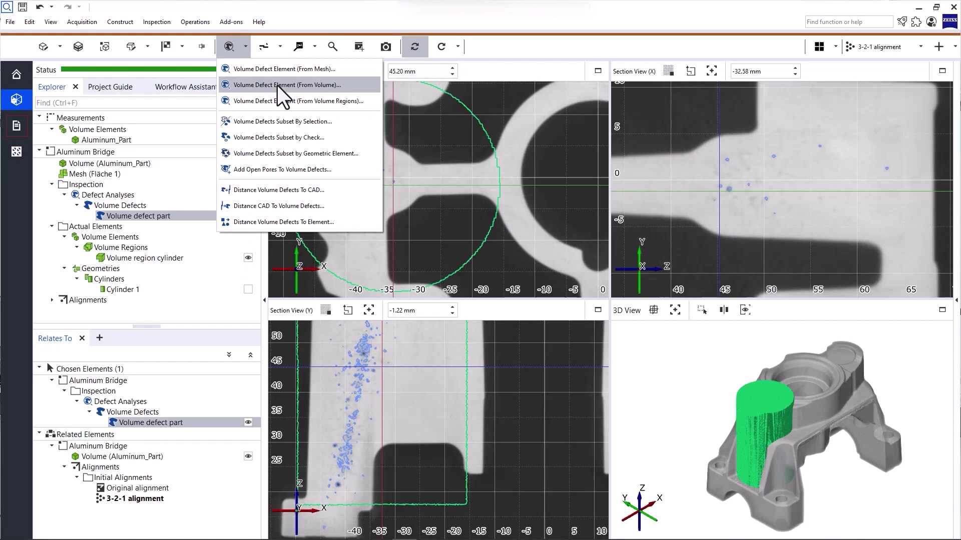
{"action": "left_click", "coordinate": [337, 85]}
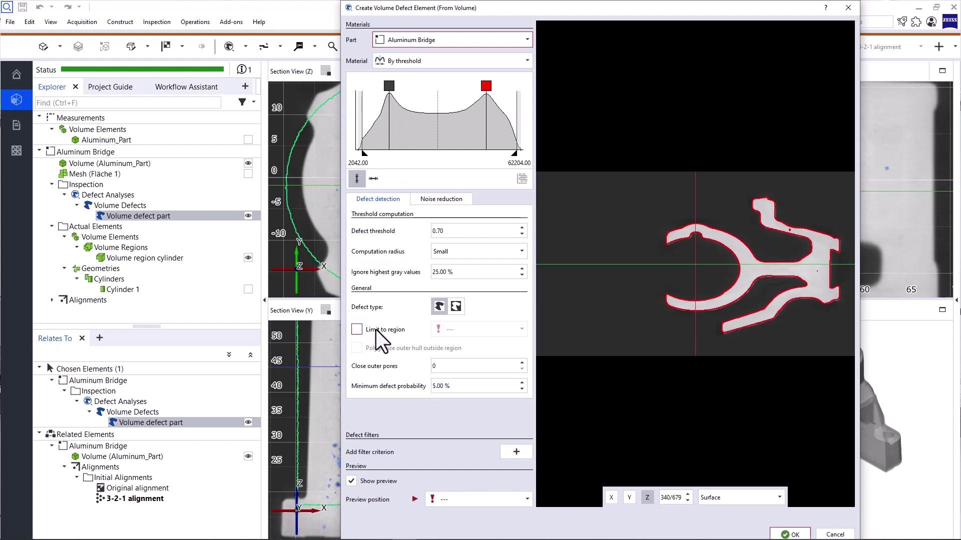
{"action": "left_click", "coordinate": [358, 329]}
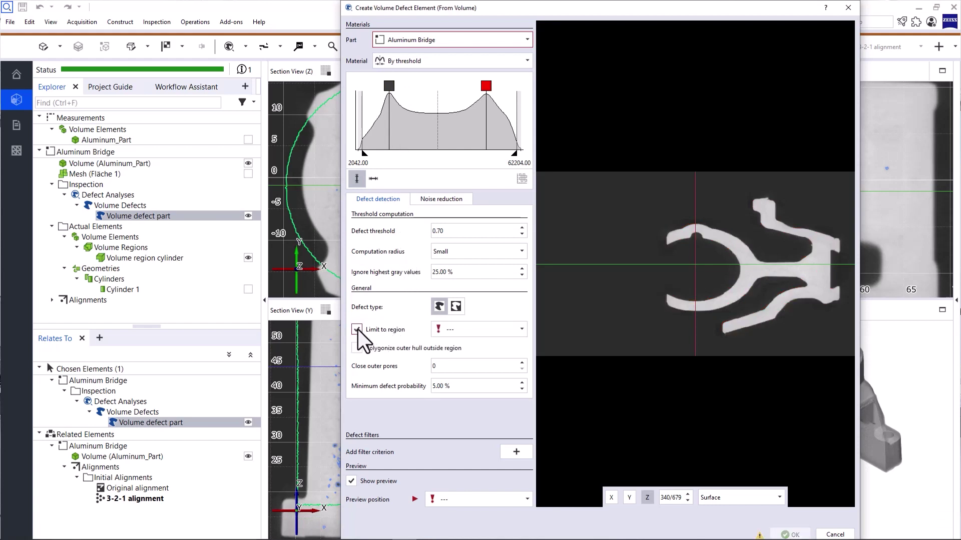
{"action": "left_click", "coordinate": [439, 329]}
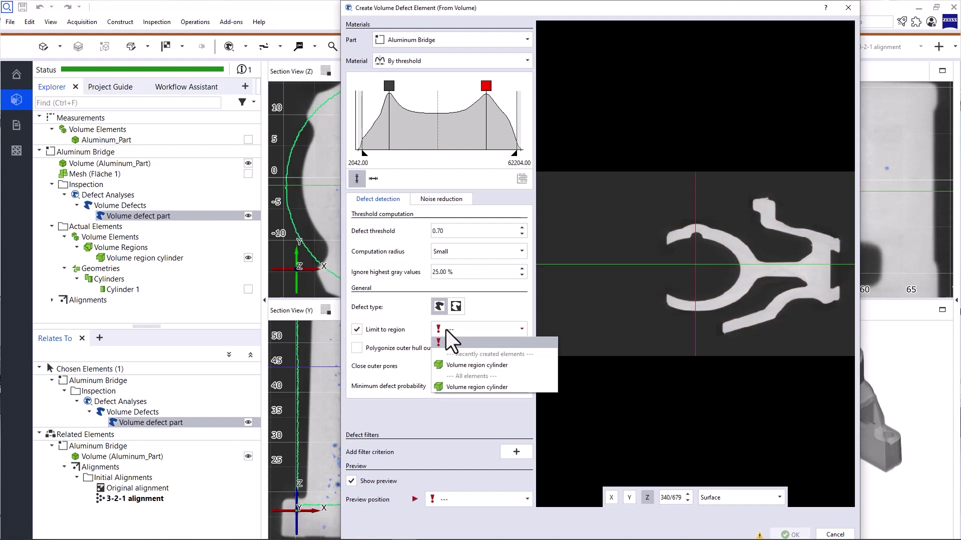
{"action": "left_click", "coordinate": [444, 370]}
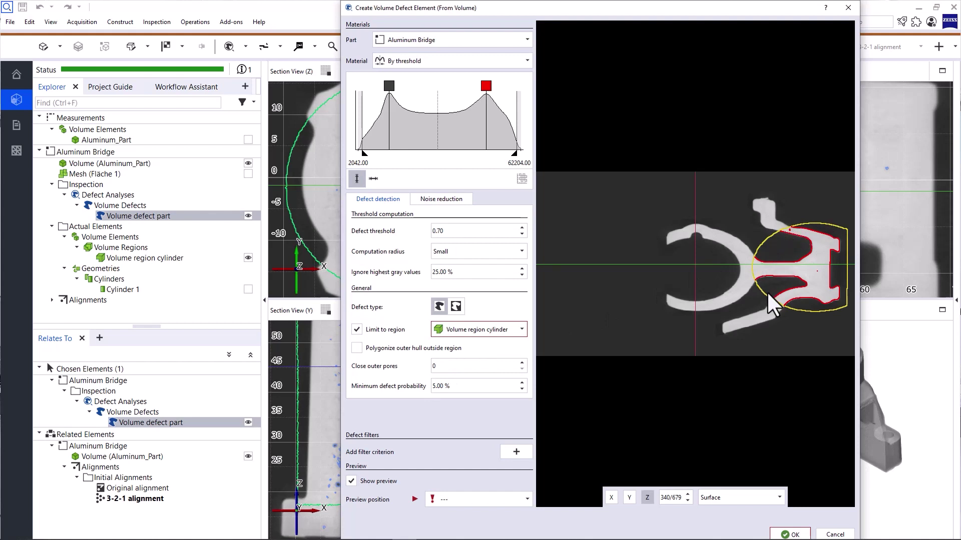
{"action": "left_click", "coordinate": [629, 494]}
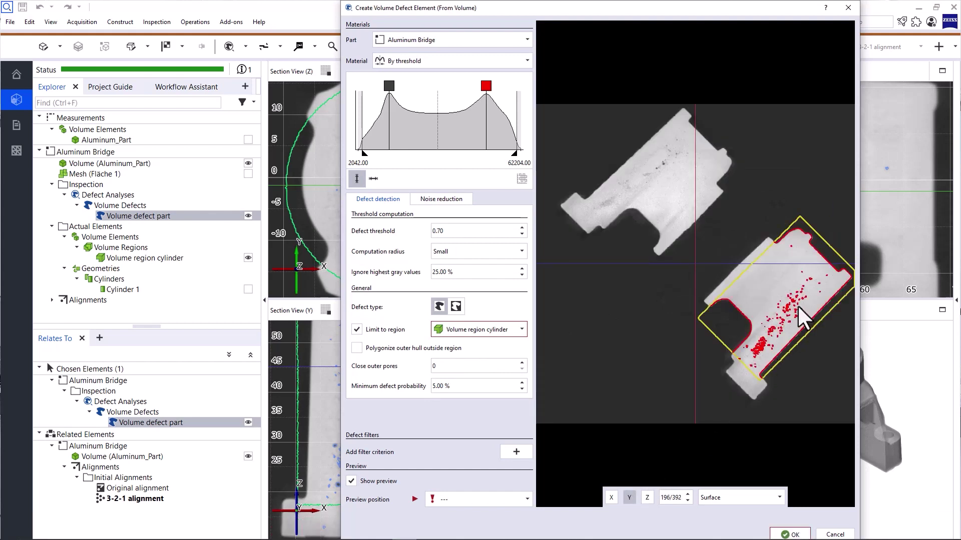
{"action": "scroll", "coordinate": [798, 308], "scroll_direction": "up", "scroll_amount": 3}
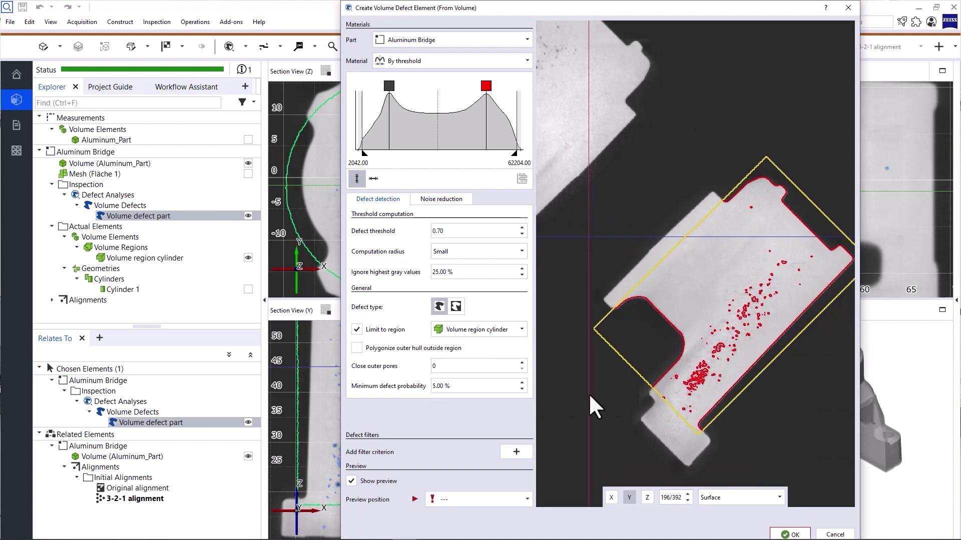
Step: Add a filter for Defect Volume smaller than or equal to 1000 mm³ and create the region-limited defect element
{"action": "left_click", "coordinate": [510, 453]}
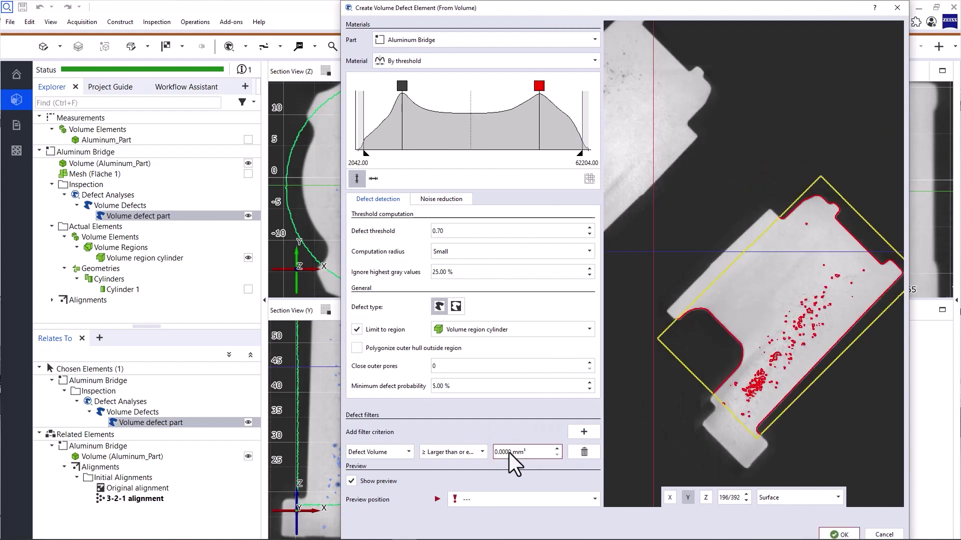
{"action": "left_click", "coordinate": [445, 455]}
{"action": "left_click", "coordinate": [446, 472]}
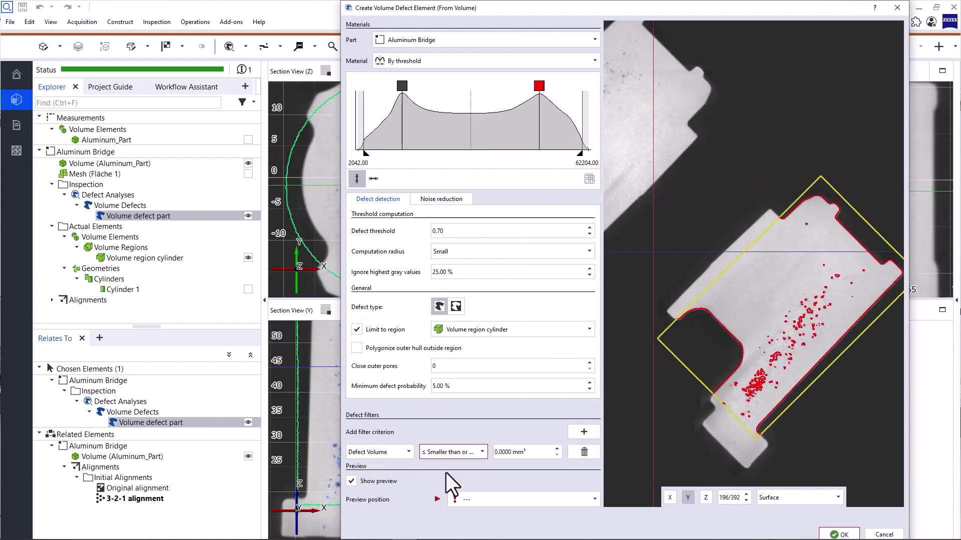
{"action": "left_click", "coordinate": [495, 452]}
{"action": "type", "text": "100"}
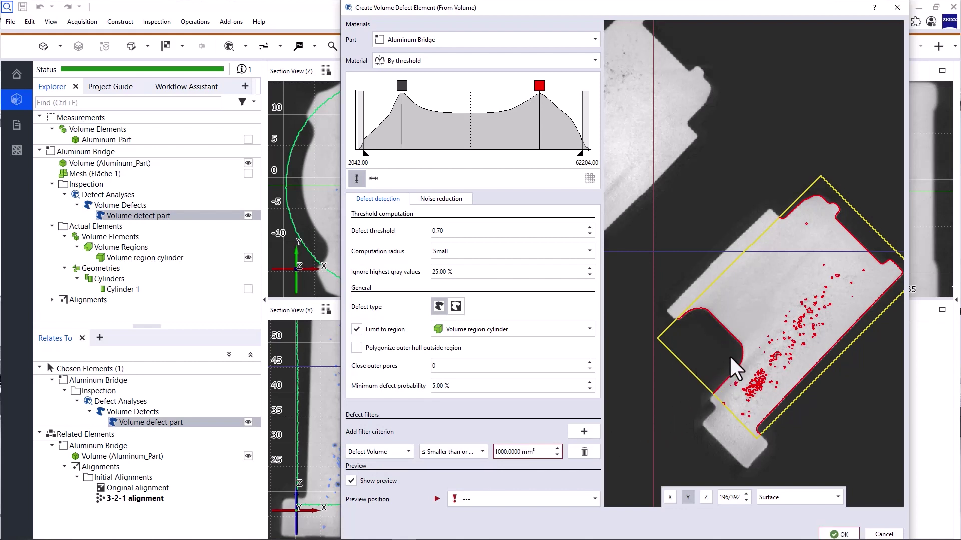
{"action": "left_click", "coordinate": [839, 534]}
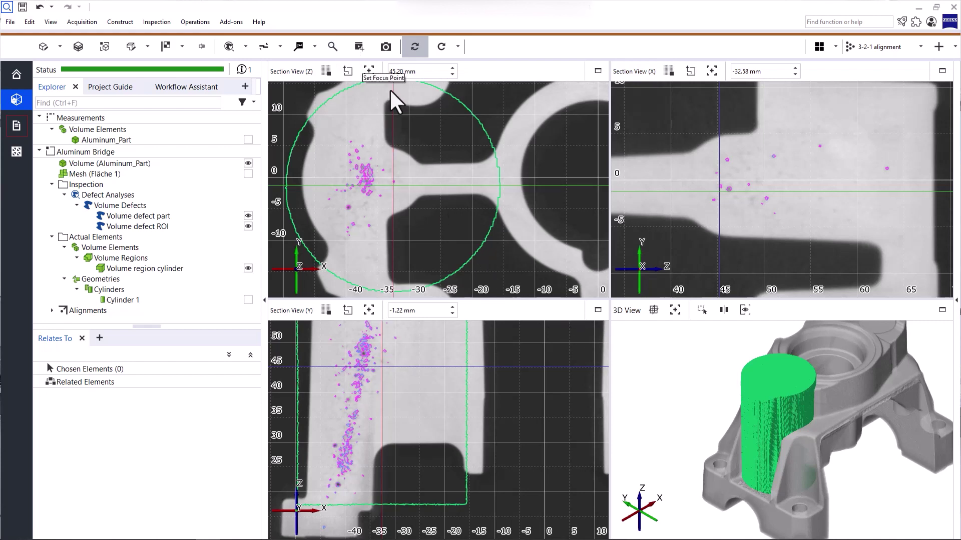
Step: Create a global Volume Porosity check for Volume defect part and place its labels clear of the part in Section View (Y) and the 3D view
{"action": "key", "text": "i"}
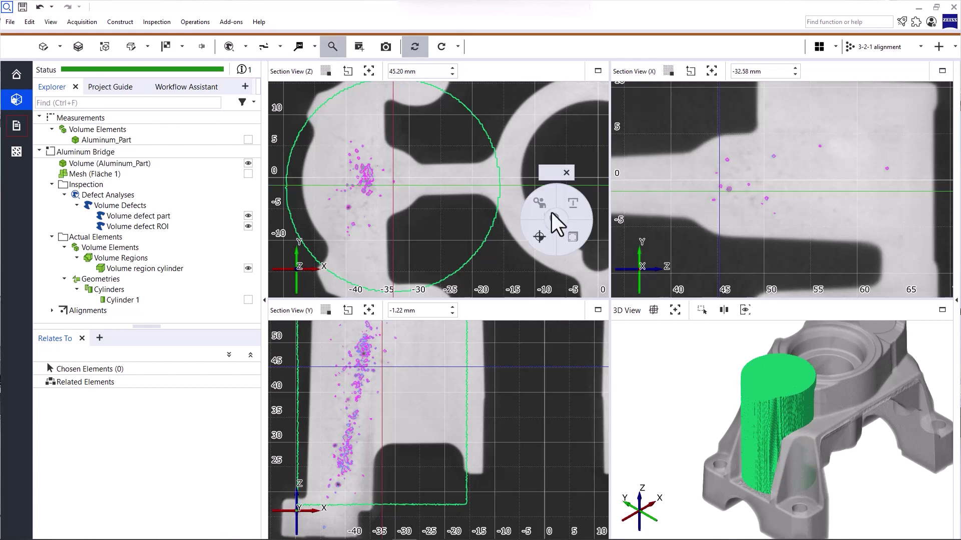
{"action": "left_click", "coordinate": [137, 216]}
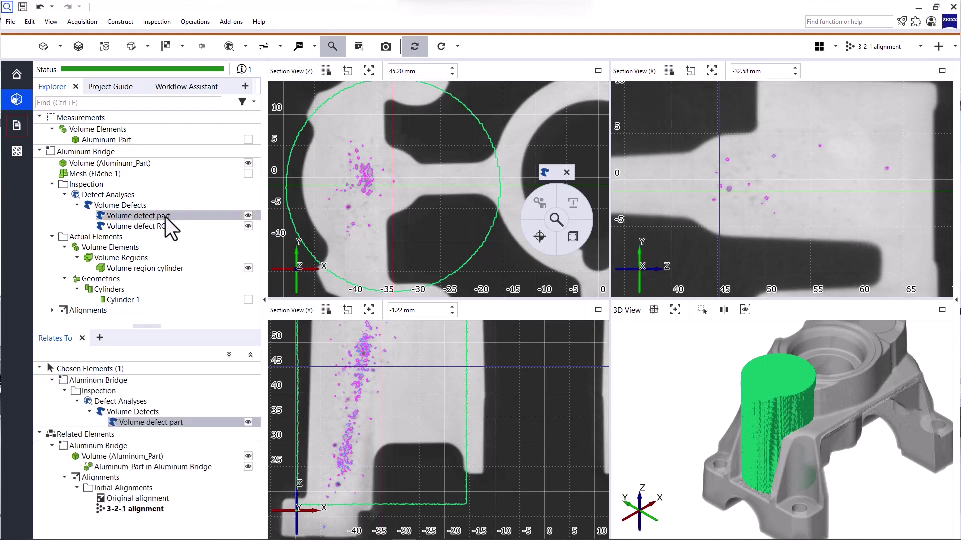
{"action": "left_click", "coordinate": [570, 241]}
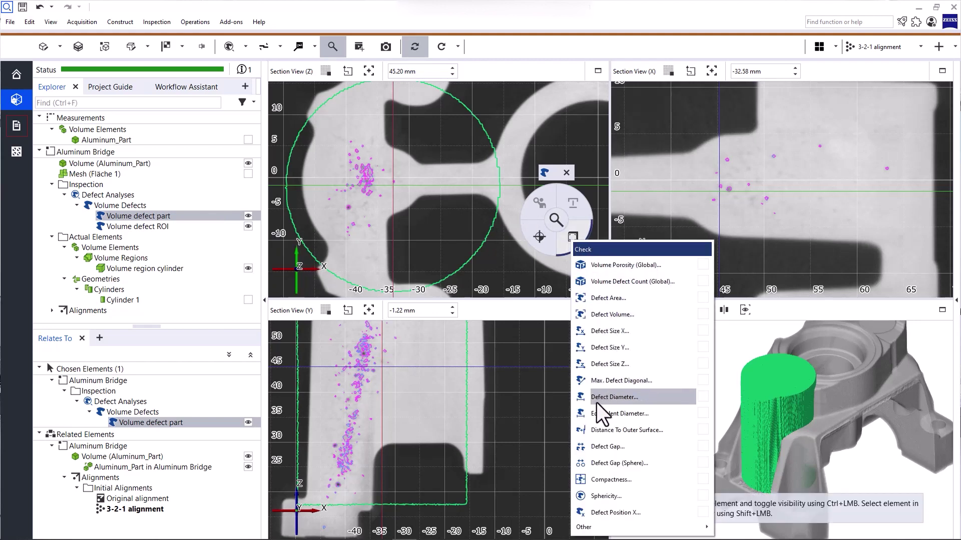
{"action": "left_click", "coordinate": [669, 269]}
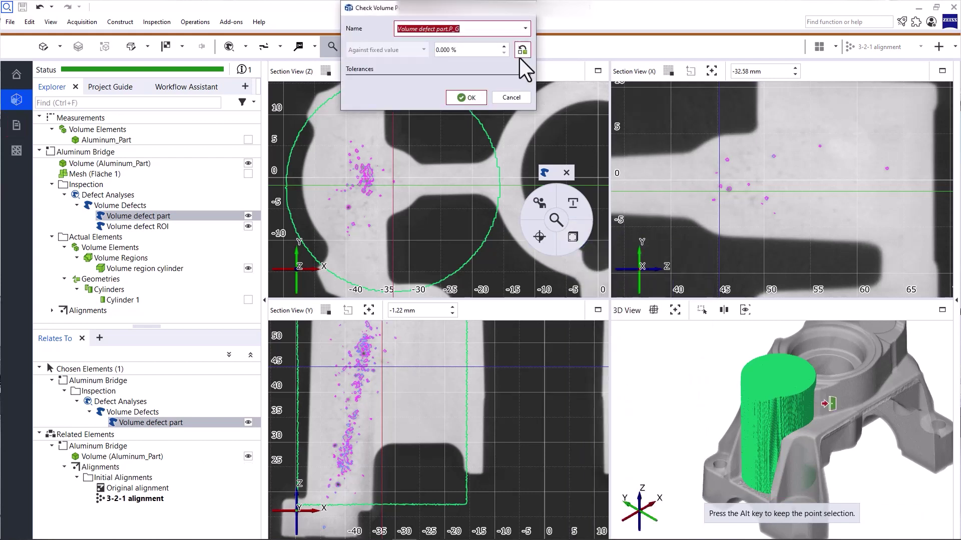
{"action": "left_click", "coordinate": [491, 226]}
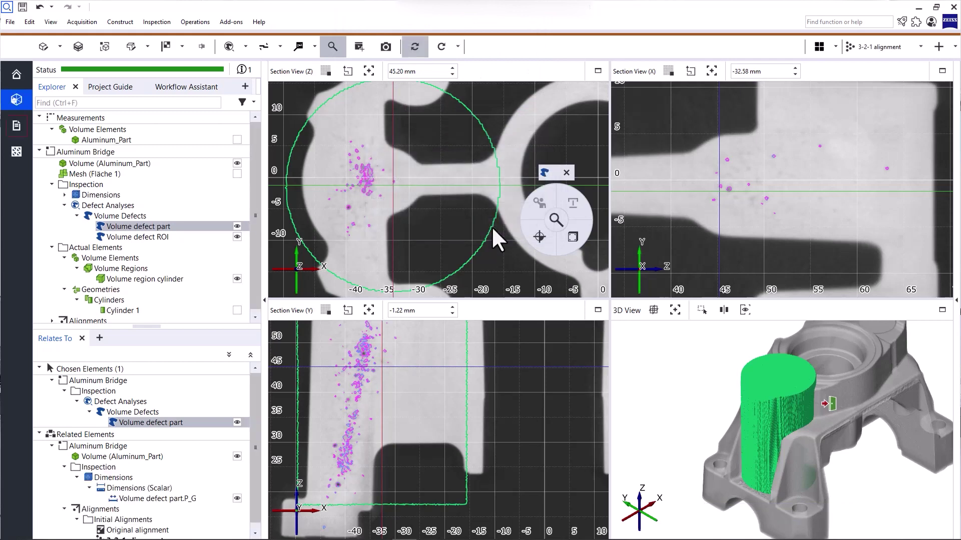
{"action": "left_click_drag", "start_coordinate": [550, 404], "coordinate": [550, 340]}
{"action": "left_click_drag", "start_coordinate": [915, 375], "coordinate": [841, 336]}
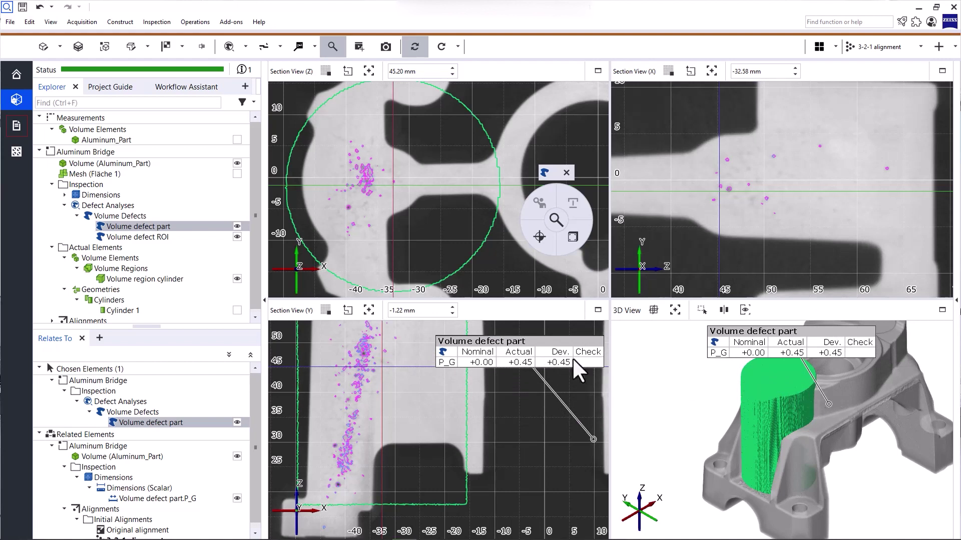
Step: Show only Volume defect ROI with the CT volume and create a Defect Volume check for it
{"action": "left_click", "coordinate": [164, 238]}
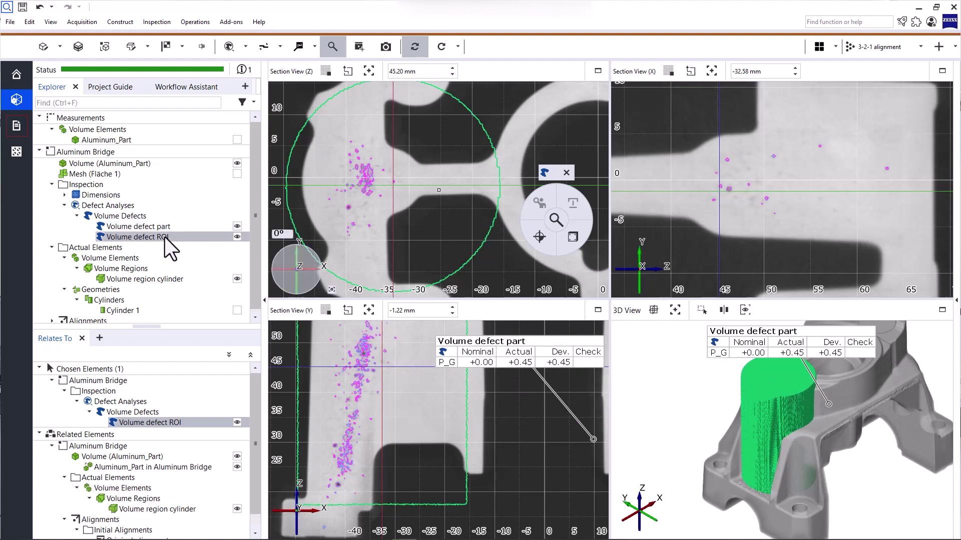
{"action": "left_click_drag", "start_coordinate": [158, 236], "coordinate": [329, 239]}
{"action": "left_click", "coordinate": [237, 163]}
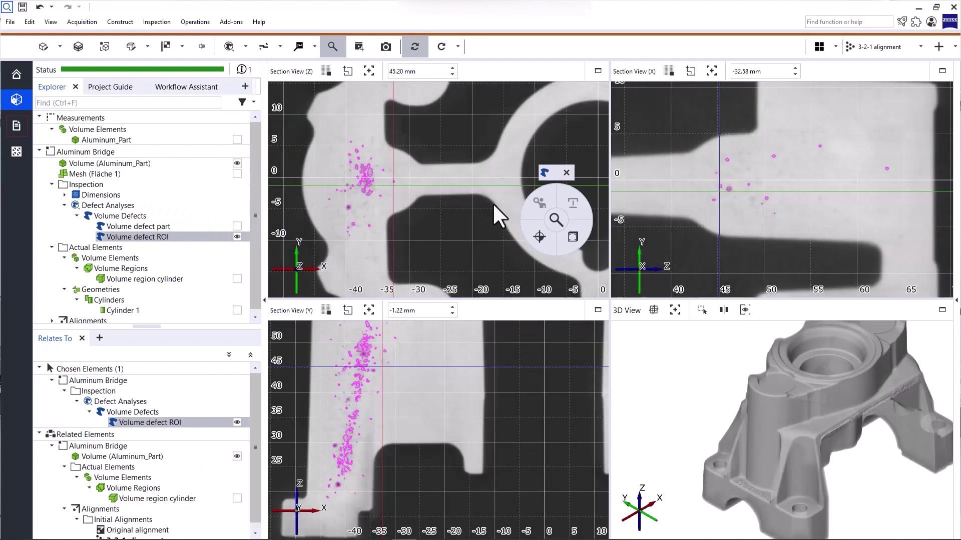
{"action": "left_click", "coordinate": [573, 236]}
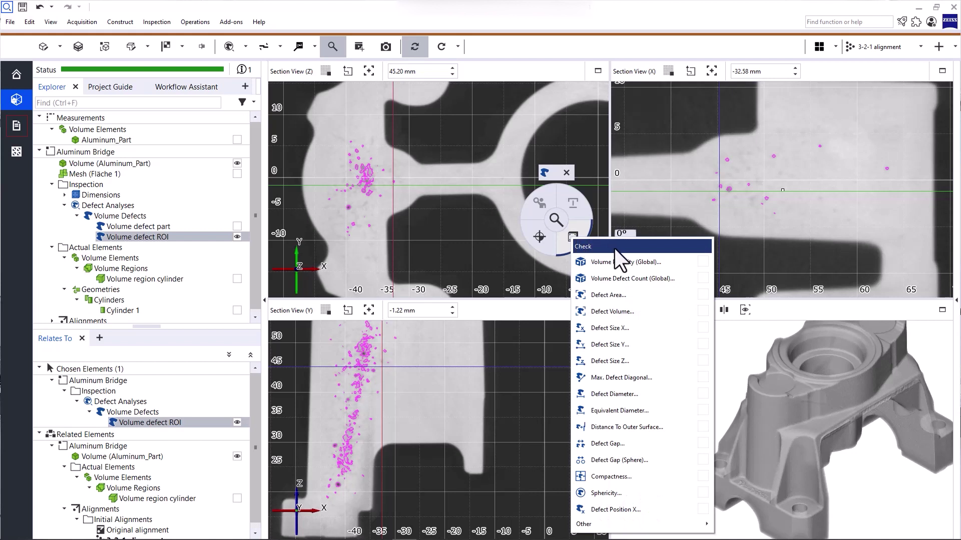
{"action": "left_click", "coordinate": [646, 311]}
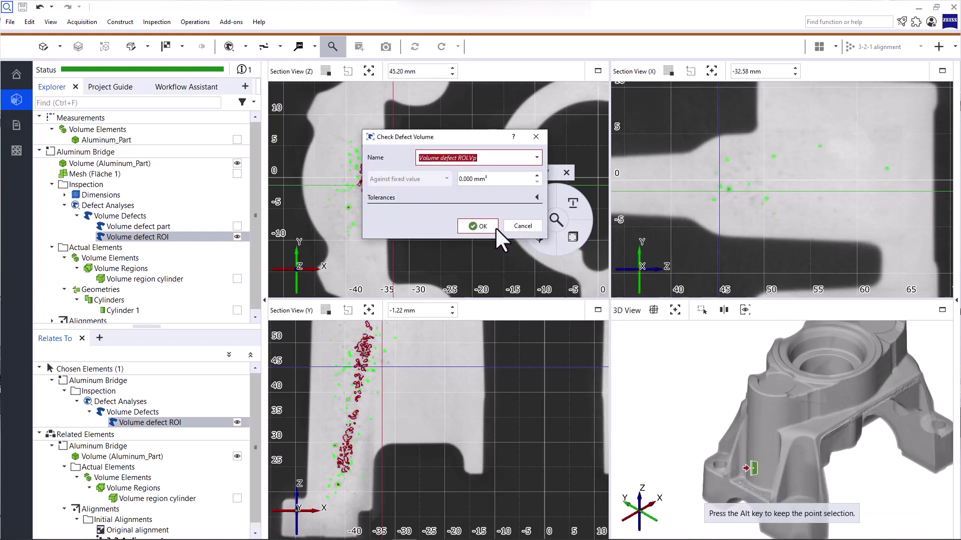
{"action": "left_click", "coordinate": [487, 226]}
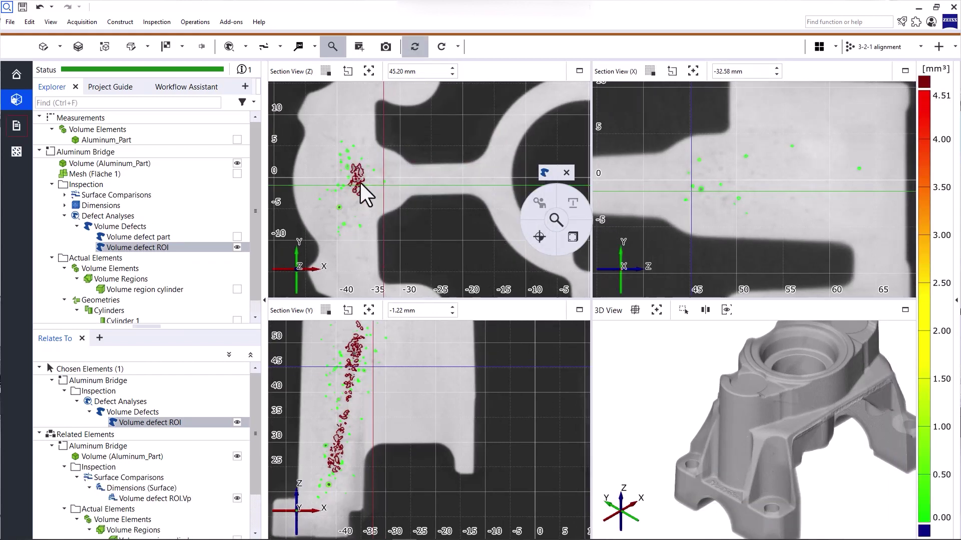
Step: Lower the opacity of the Aluminum Bridge's volume material in its display properties to expose the colored defects in the 3D view
{"action": "scroll", "coordinate": [359, 182], "scroll_direction": "up", "scroll_amount": 1}
{"action": "scroll", "coordinate": [351, 389], "scroll_direction": "up", "scroll_amount": 1}
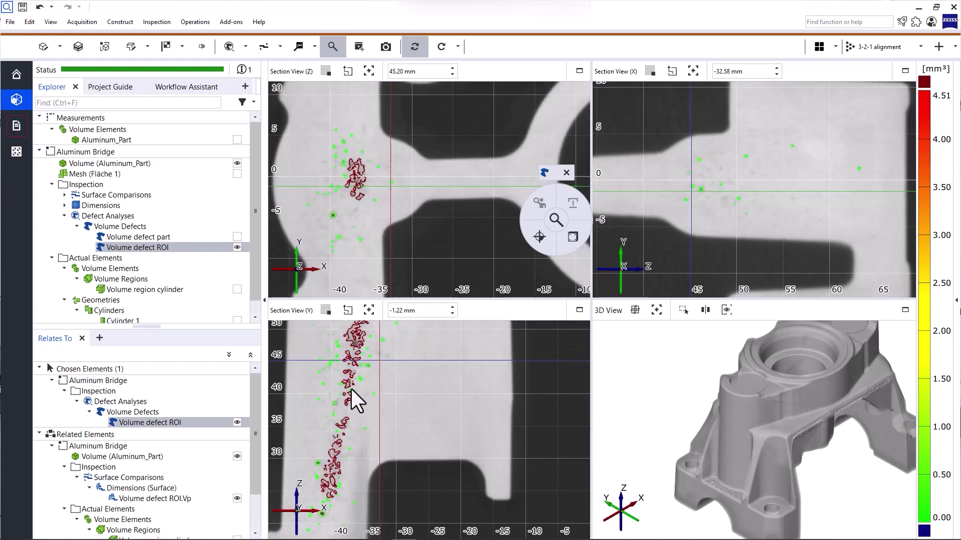
{"action": "double_click", "coordinate": [809, 389]}
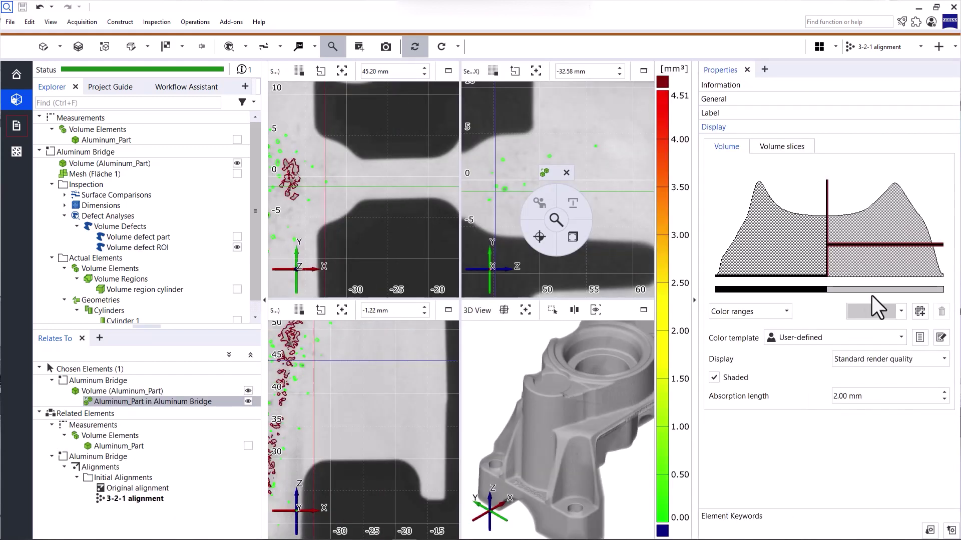
{"action": "left_click_drag", "start_coordinate": [871, 243], "coordinate": [873, 275]}
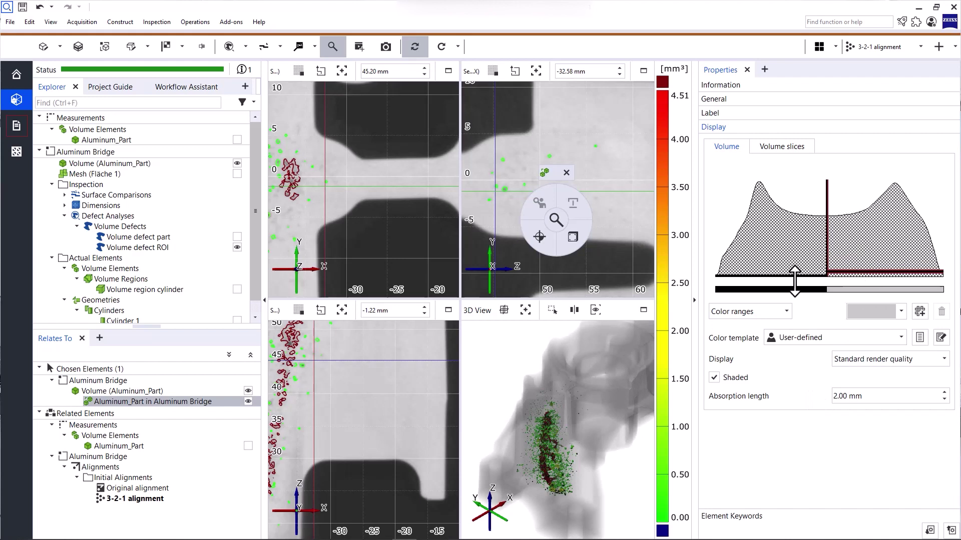
{"action": "left_click", "coordinate": [693, 300]}
{"action": "left_click_drag", "start_coordinate": [749, 450], "coordinate": [737, 376]}
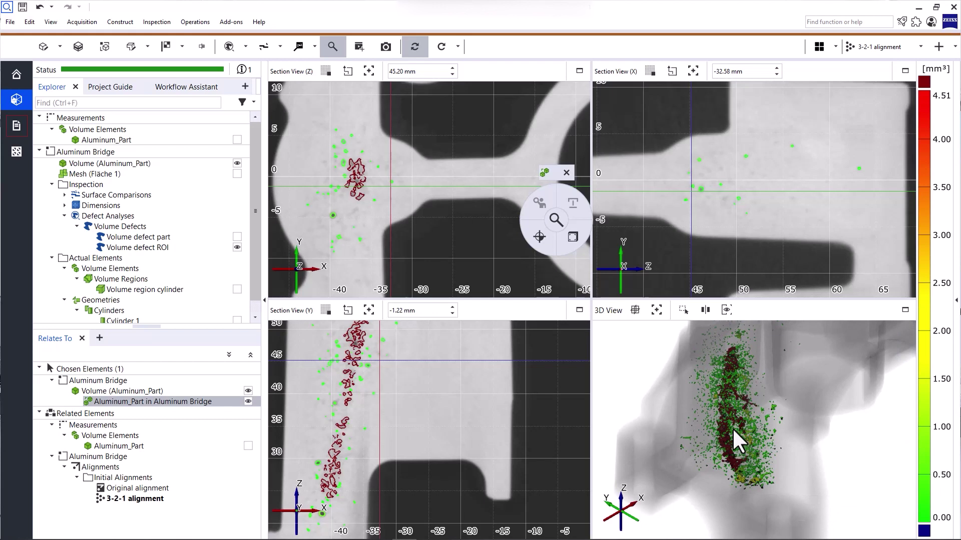
Step: Create deviation labels on one defect in Section View (Z), two in the 3D view and one in Section View (Y)
{"action": "left_click", "coordinate": [296, 48]}
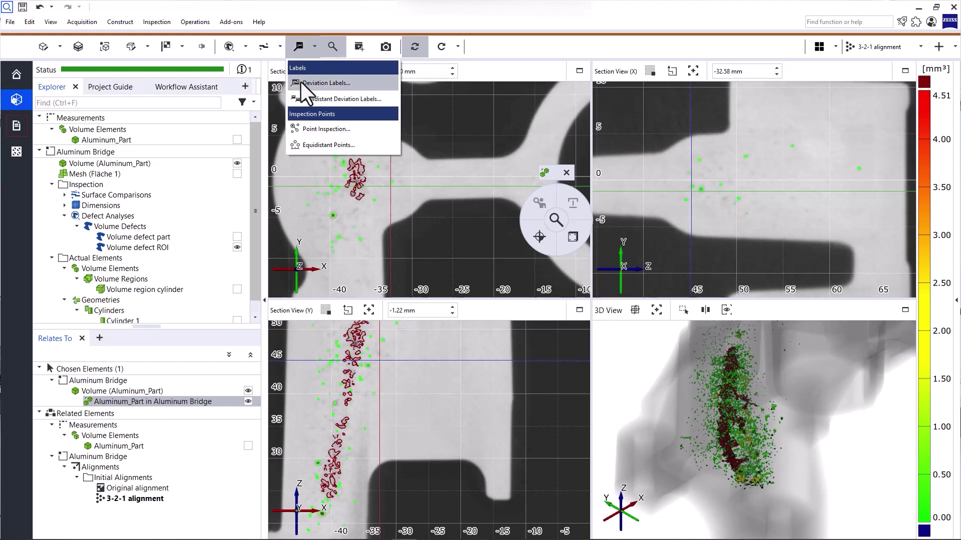
{"action": "left_click", "coordinate": [350, 84]}
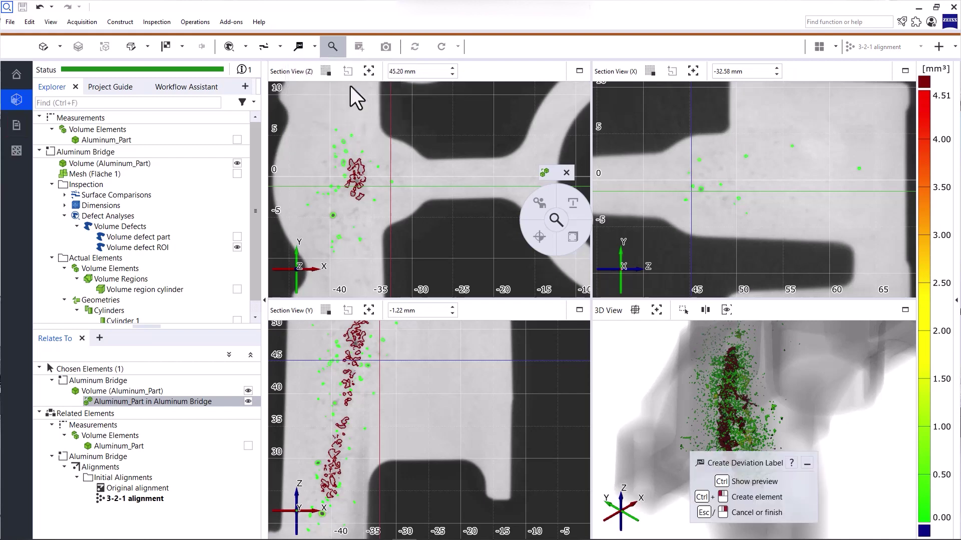
{"action": "left_click", "coordinate": [360, 162], "text": "ctrl"}
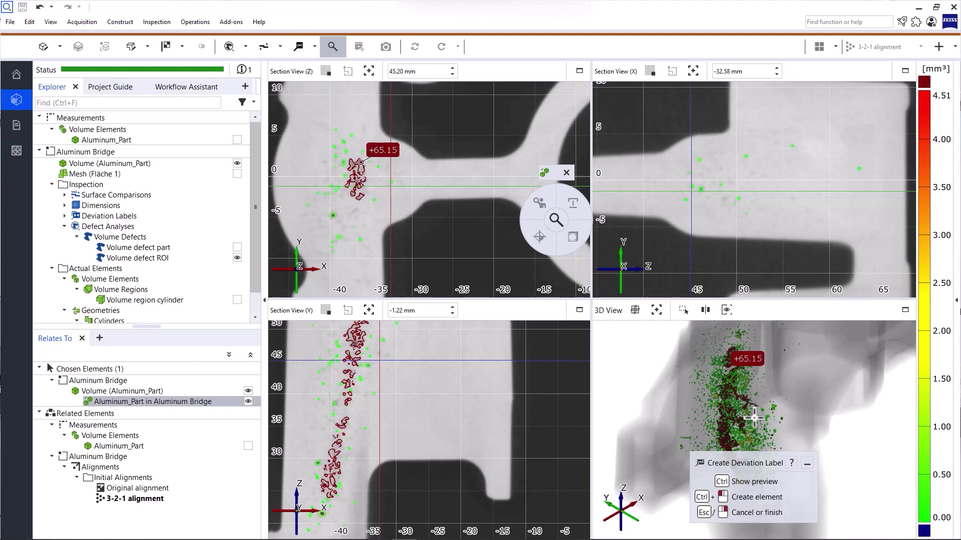
{"action": "scroll", "coordinate": [754, 419], "scroll_direction": "up", "scroll_amount": 3}
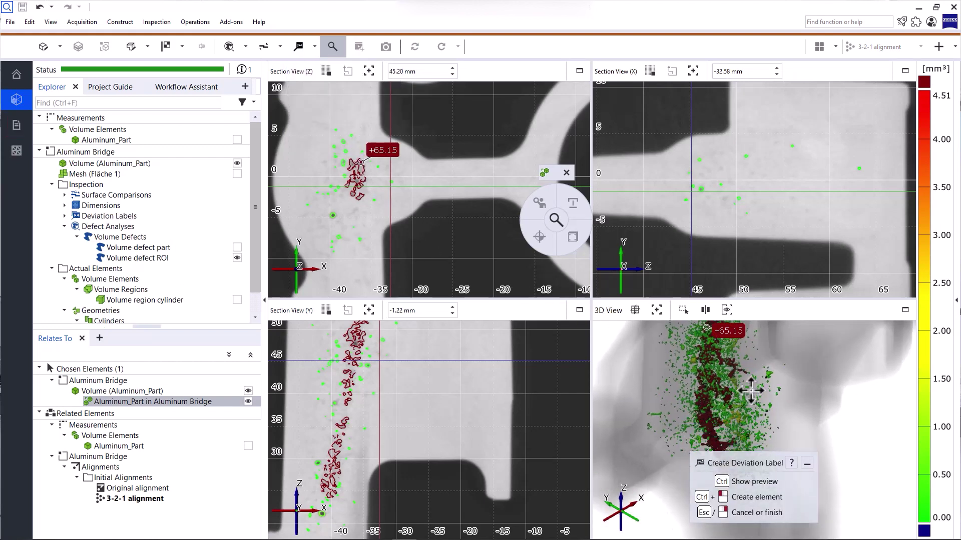
{"action": "left_click", "coordinate": [728, 402], "text": "ctrl"}
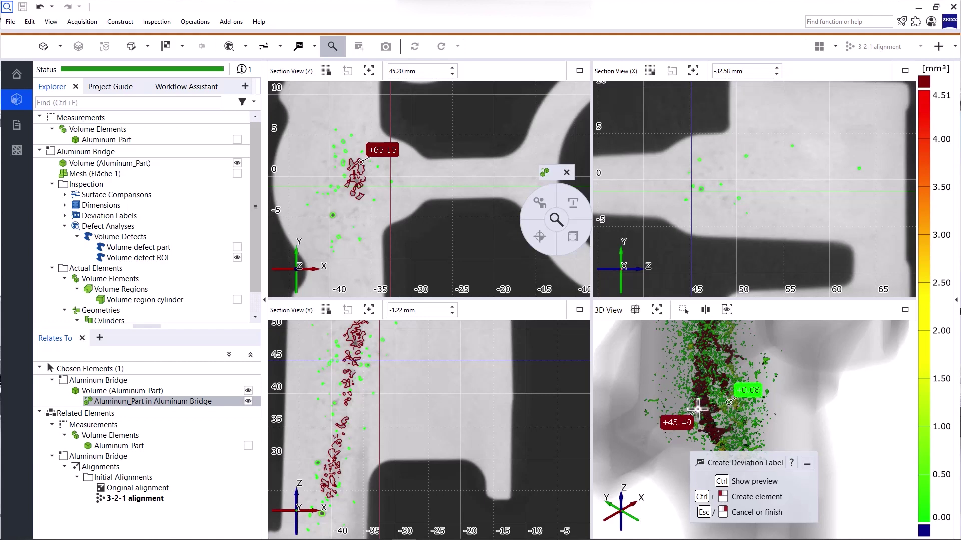
{"action": "left_click", "coordinate": [698, 410], "text": "ctrl"}
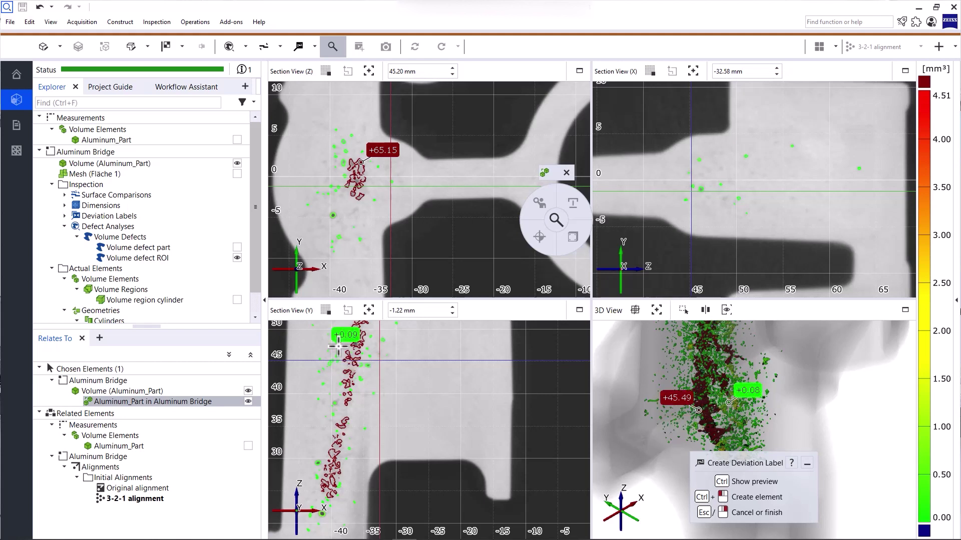
{"action": "left_click", "coordinate": [338, 346], "text": "ctrl"}
{"action": "key", "text": "Escape"}
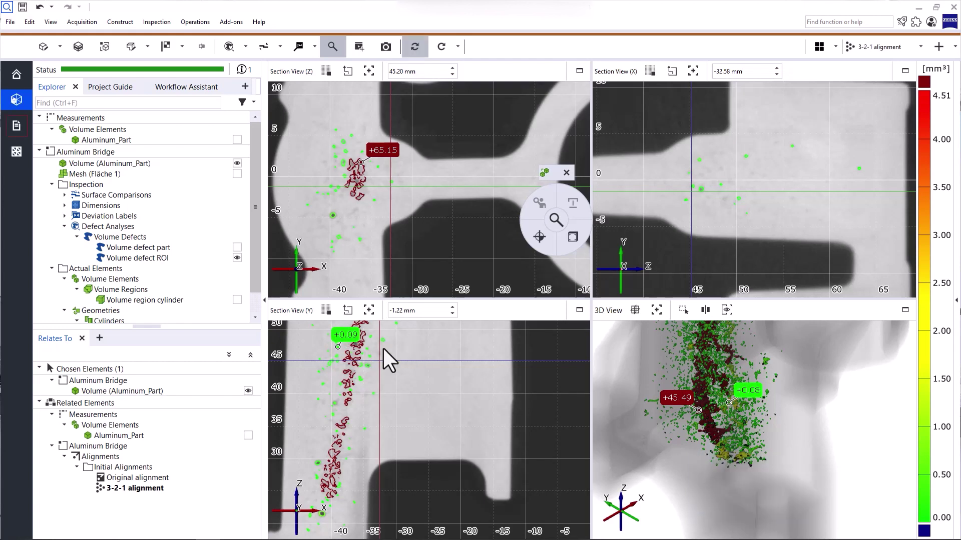
{"action": "left_click", "coordinate": [569, 245]}
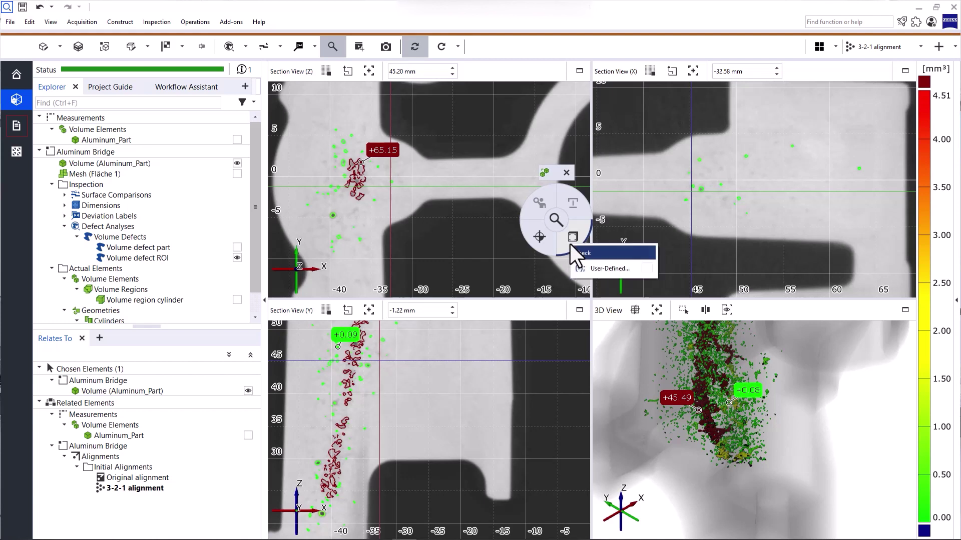
{"action": "left_click", "coordinate": [571, 247]}
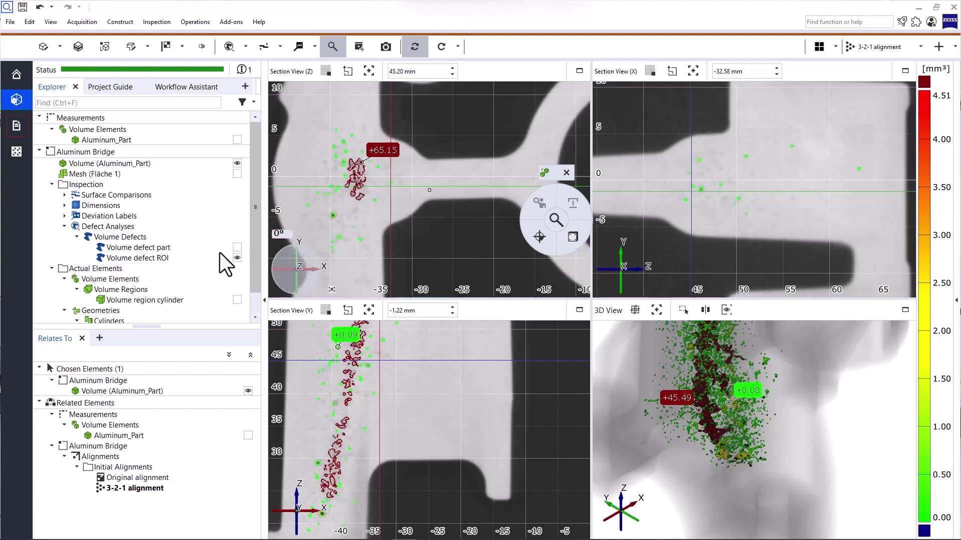
Step: Create a Distance To Outer Surface check for Volume defect ROI against a fixed value of 0.000 mm
{"action": "left_click", "coordinate": [178, 257]}
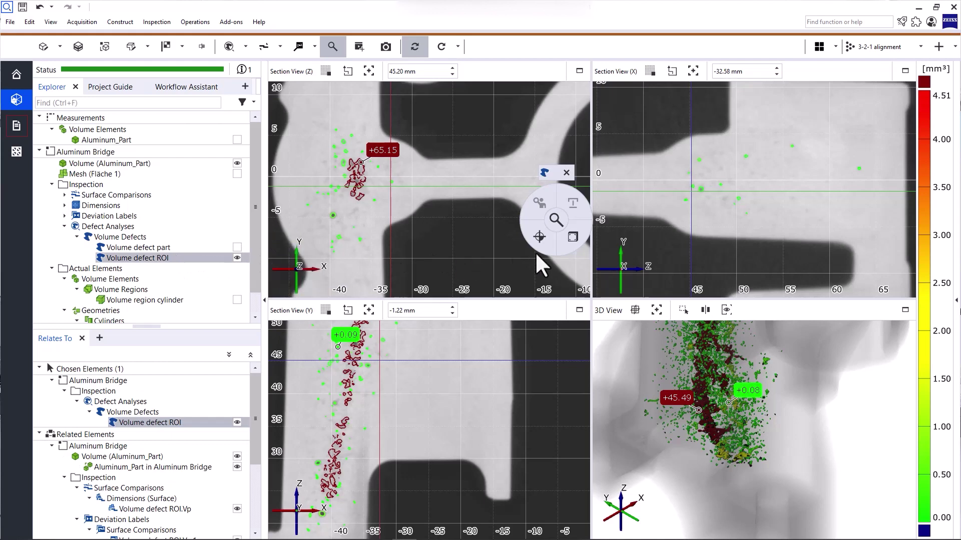
{"action": "left_click", "coordinate": [568, 243]}
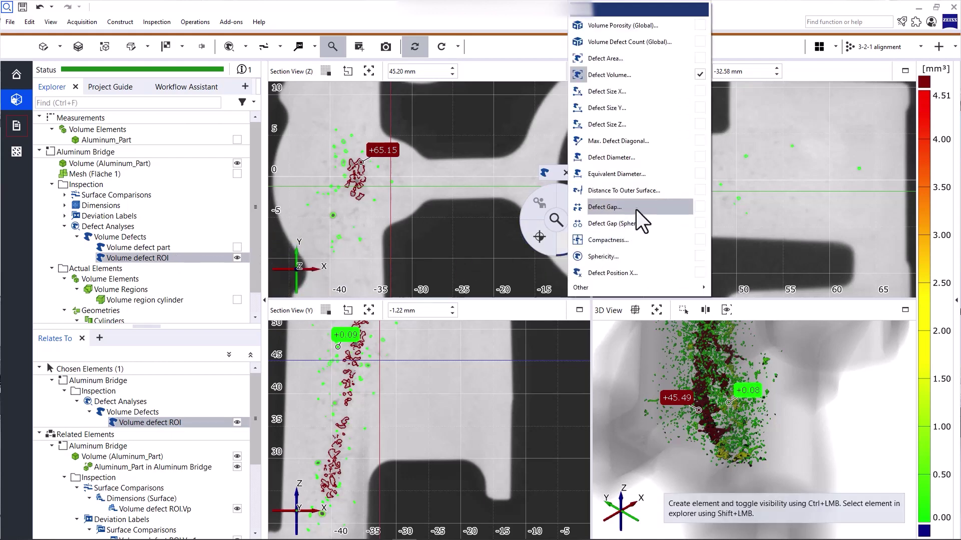
{"action": "left_click", "coordinate": [632, 189]}
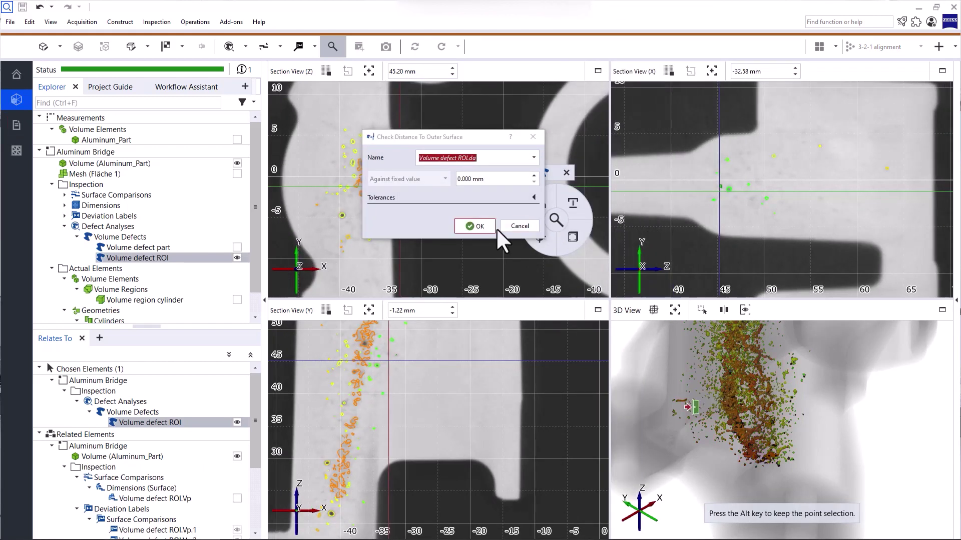
{"action": "left_click", "coordinate": [476, 226]}
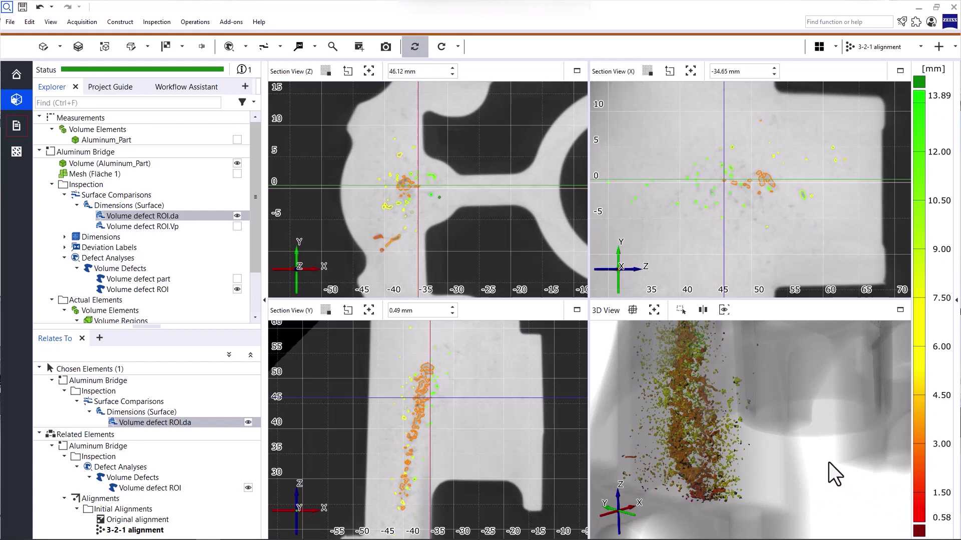
Step: Move the section views to a defect at the lower end of the colored cluster and inspect its surroundings in Section View (Y)
{"action": "left_click", "coordinate": [690, 70]}
{"action": "left_click", "coordinate": [714, 493]}
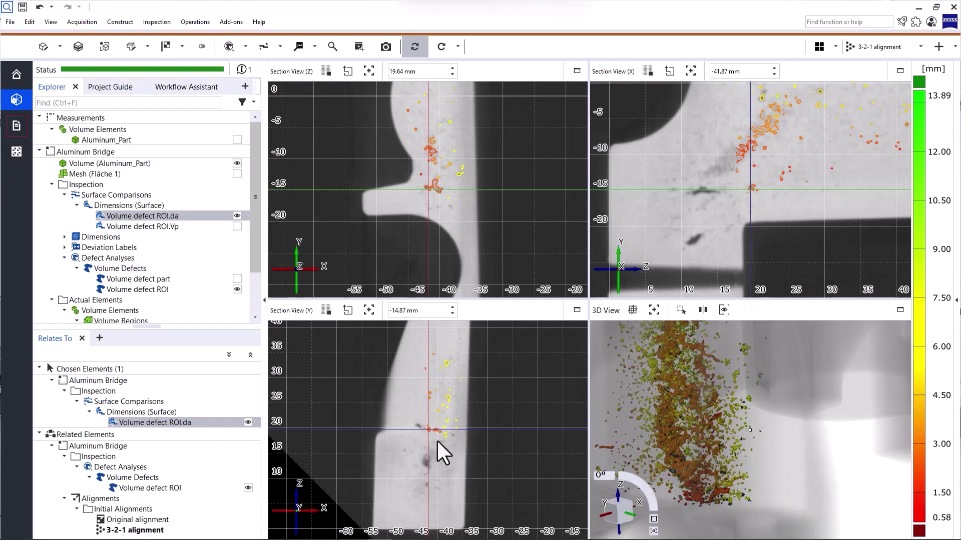
{"action": "scroll", "coordinate": [441, 439], "scroll_direction": "up", "scroll_amount": 3}
{"action": "scroll", "coordinate": [441, 439], "scroll_direction": "down", "scroll_amount": 3}
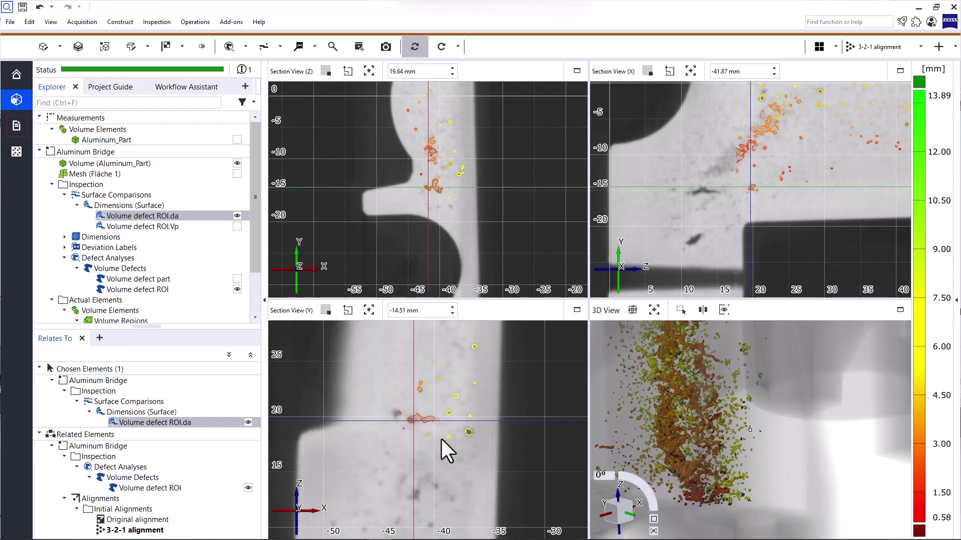
{"action": "scroll", "coordinate": [441, 439], "scroll_direction": "down", "scroll_amount": 3}
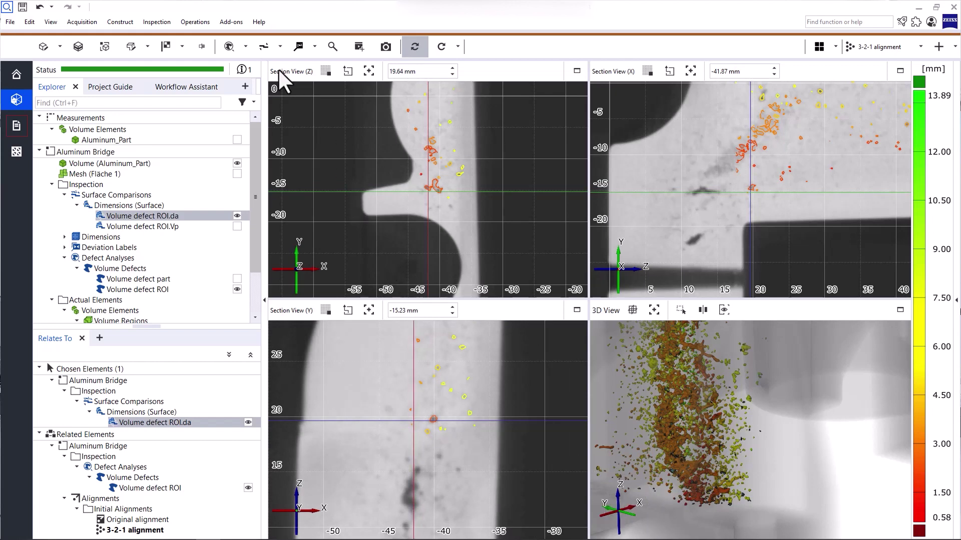
{"action": "left_click", "coordinate": [245, 47]}
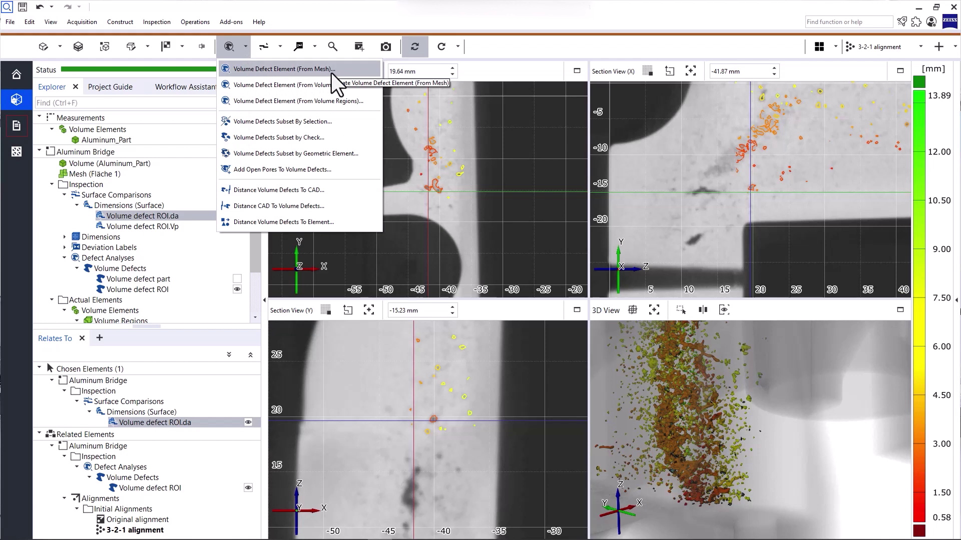
{"action": "left_click", "coordinate": [245, 47]}
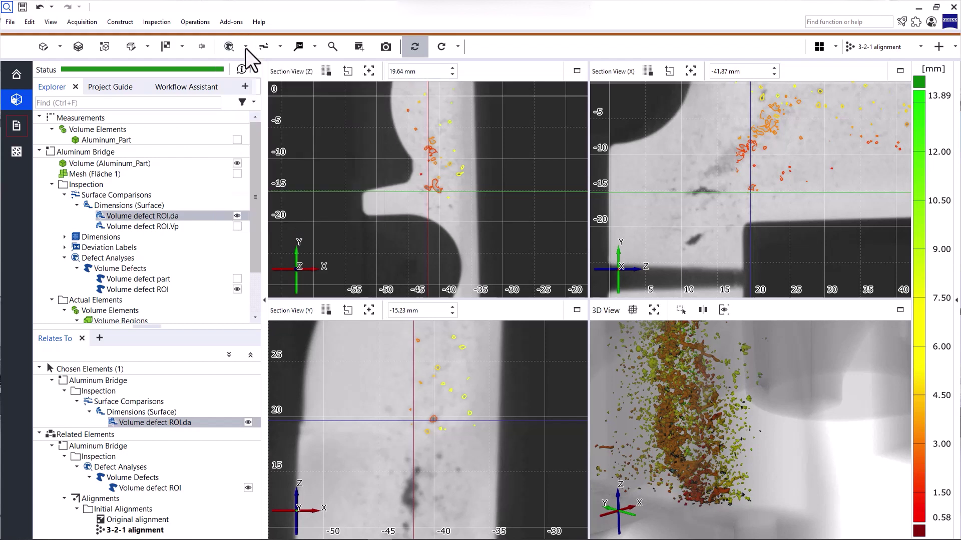
{"action": "left_click", "coordinate": [182, 47]}
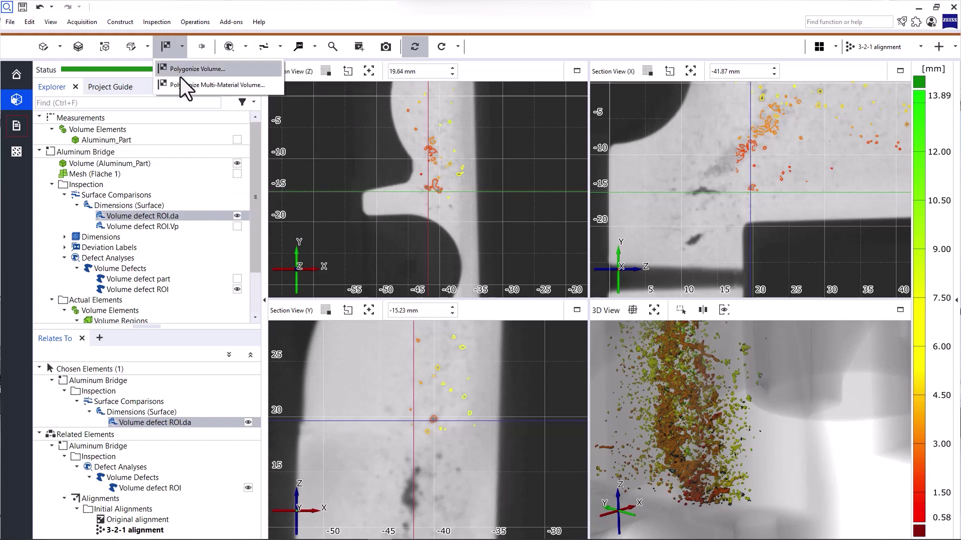
{"action": "left_click", "coordinate": [176, 50]}
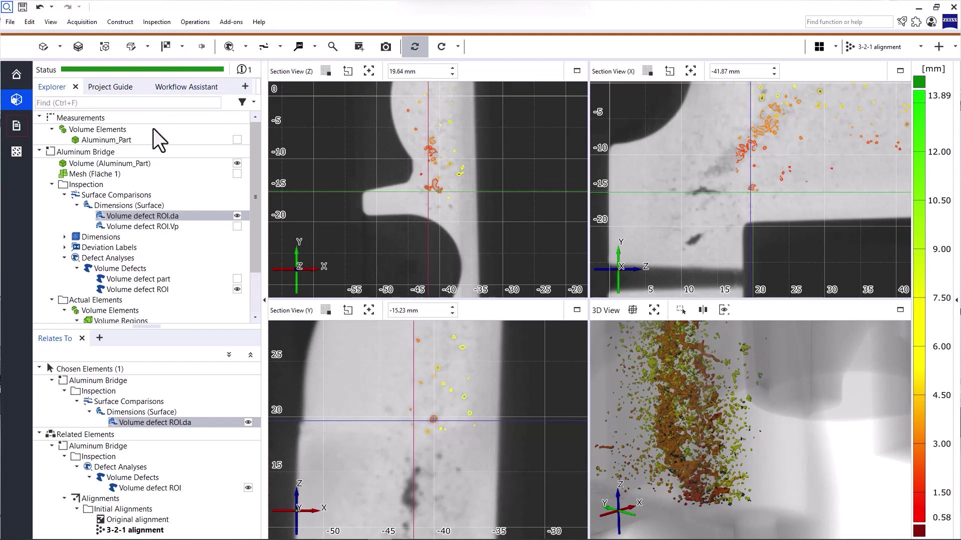
Step: Show only Mesh (Fläche 1) and bring the whole part into view in the section and 3D views
{"action": "left_click", "coordinate": [103, 174]}
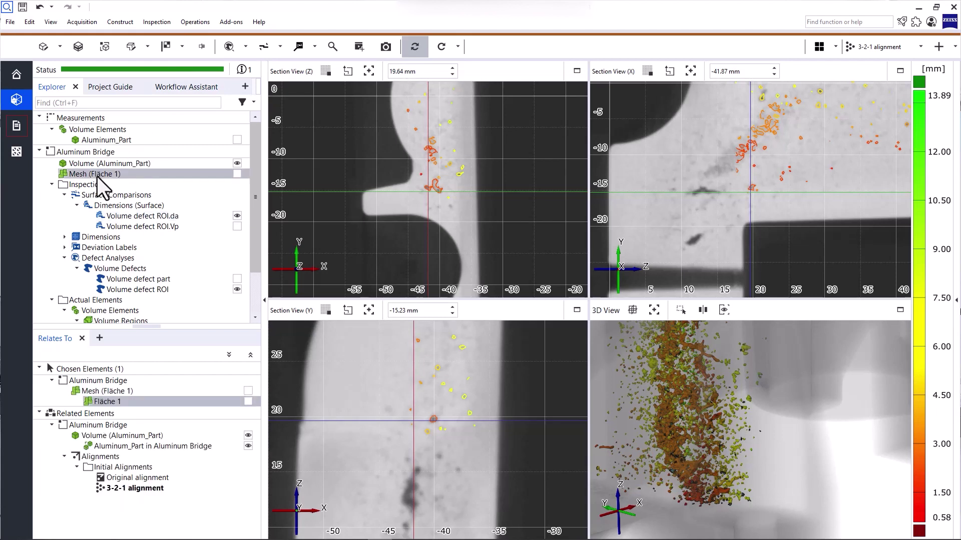
{"action": "left_click_drag", "start_coordinate": [100, 176], "coordinate": [409, 217]}
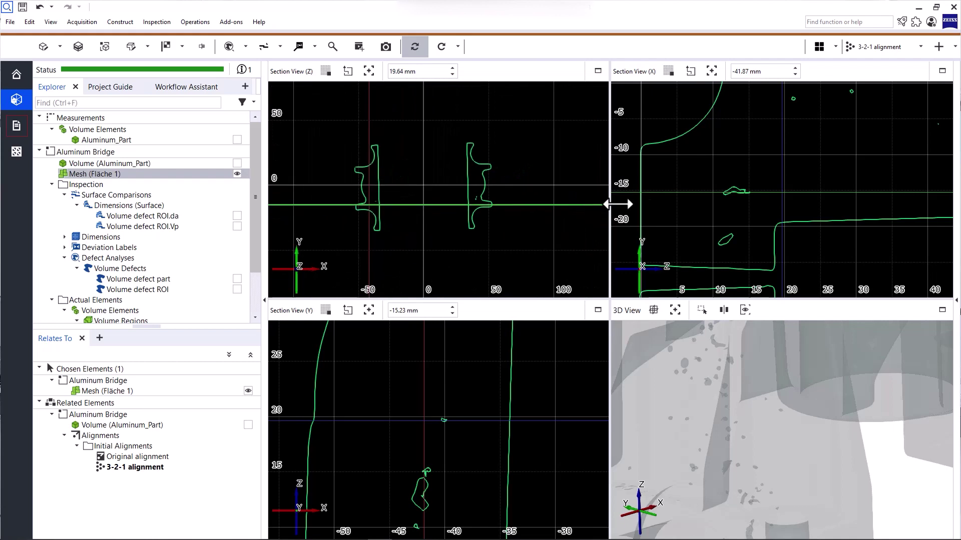
{"action": "scroll", "coordinate": [735, 216], "scroll_direction": "down", "scroll_amount": 3}
{"action": "scroll", "coordinate": [733, 217], "scroll_direction": "down", "scroll_amount": 2}
{"action": "scroll", "coordinate": [474, 401], "scroll_direction": "down", "scroll_amount": 5}
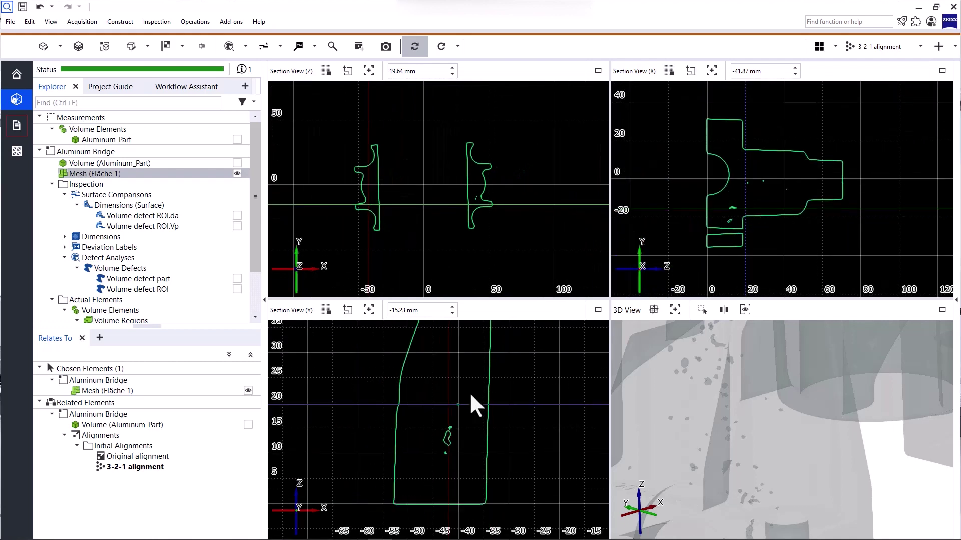
{"action": "left_click_drag", "start_coordinate": [478, 399], "coordinate": [395, 427]}
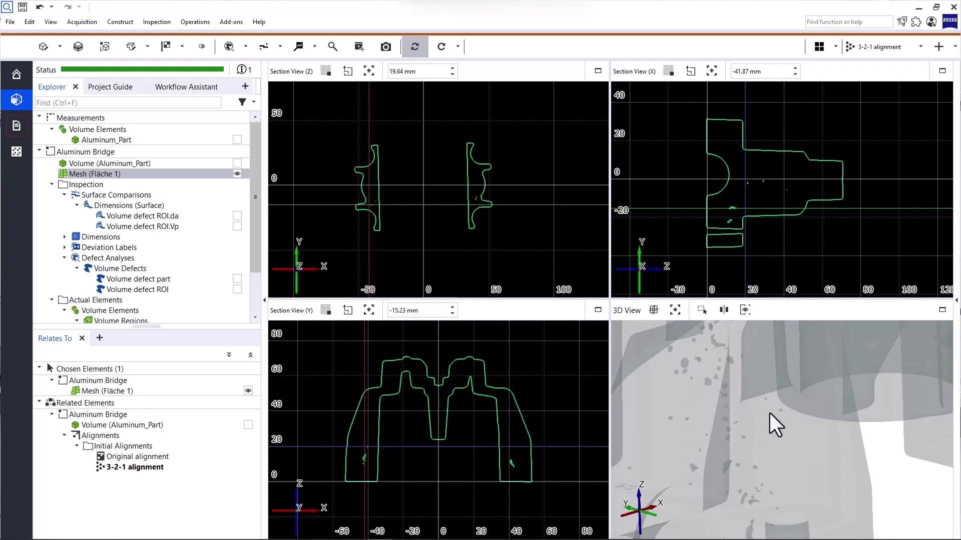
{"action": "scroll", "coordinate": [769, 413], "scroll_direction": "down", "scroll_amount": 5}
{"action": "left_click_drag", "start_coordinate": [770, 407], "coordinate": [766, 434]}
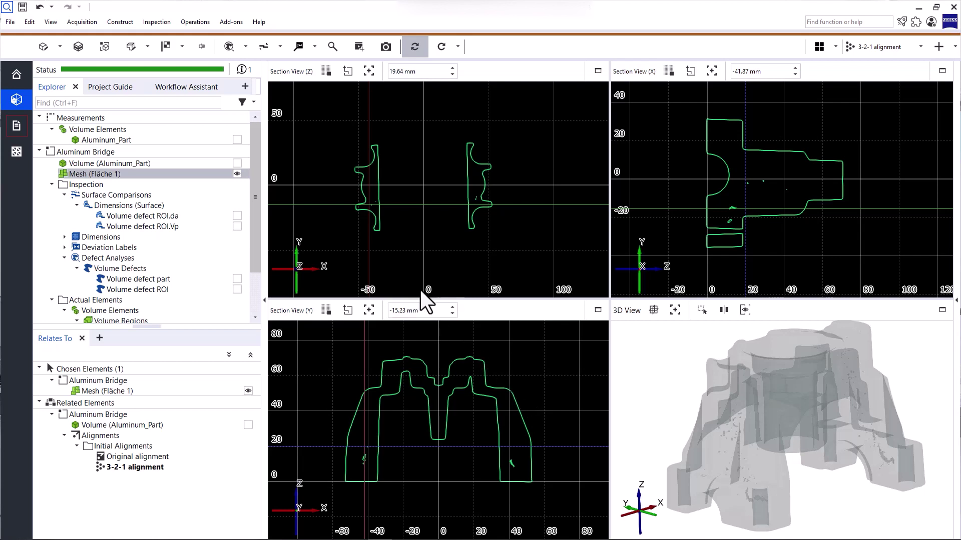
Step: Start a Volume Defect Element (From Mesh) with Aluminum Bridge as the actual mesh
{"action": "left_click", "coordinate": [247, 52]}
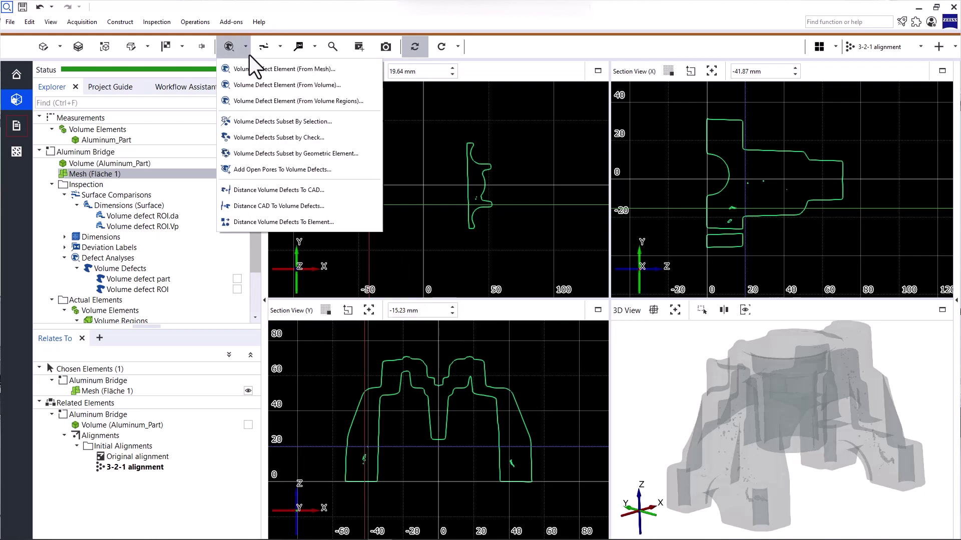
{"action": "left_click", "coordinate": [343, 74]}
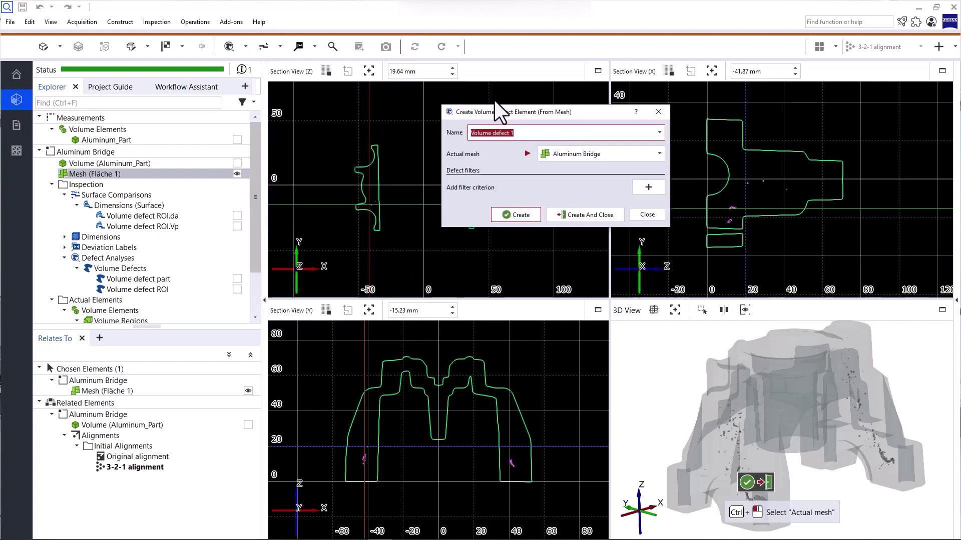
{"action": "left_click_drag", "start_coordinate": [514, 115], "coordinate": [593, 116]}
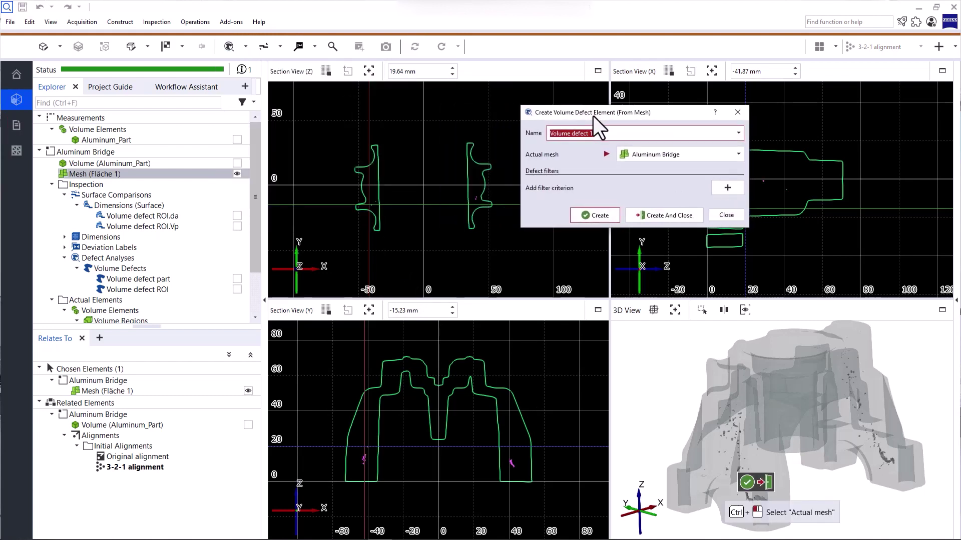
{"action": "left_click", "coordinate": [640, 157]}
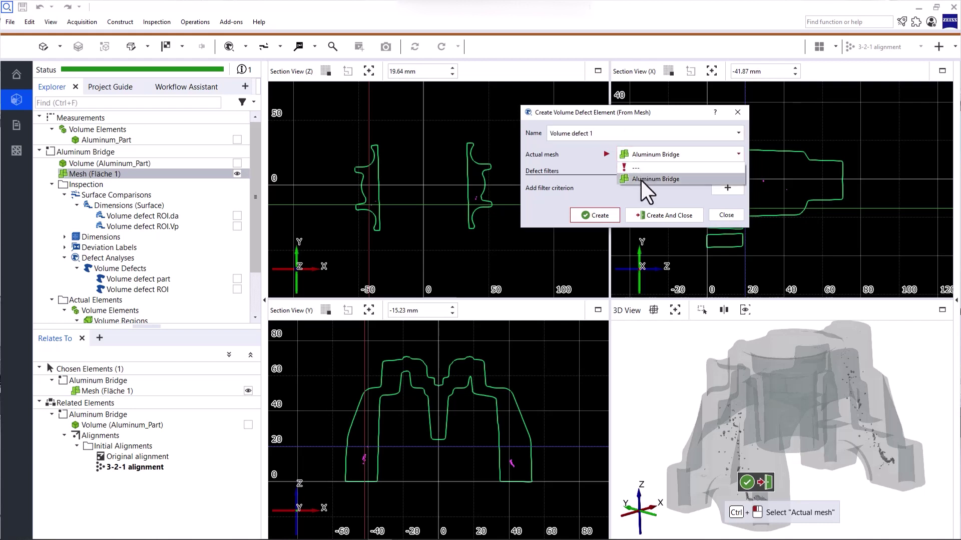
{"action": "left_click", "coordinate": [650, 179]}
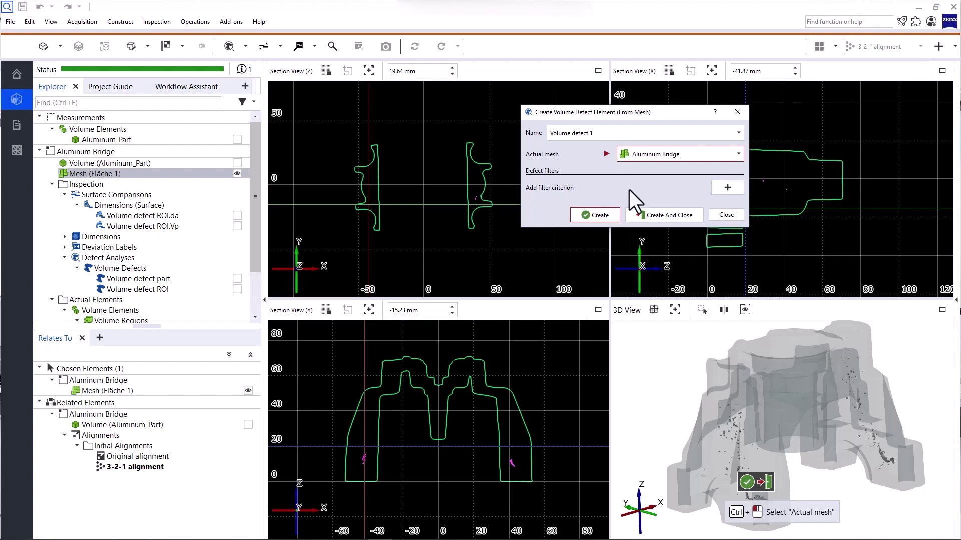
Step: Display Volume (Aluminum_Part) together with the mesh to compare the previewed defects with the CT data in Section View (Y)
{"action": "scroll", "coordinate": [742, 419], "scroll_direction": "up", "scroll_amount": 3}
{"action": "scroll", "coordinate": [744, 420], "scroll_direction": "up", "scroll_amount": 1}
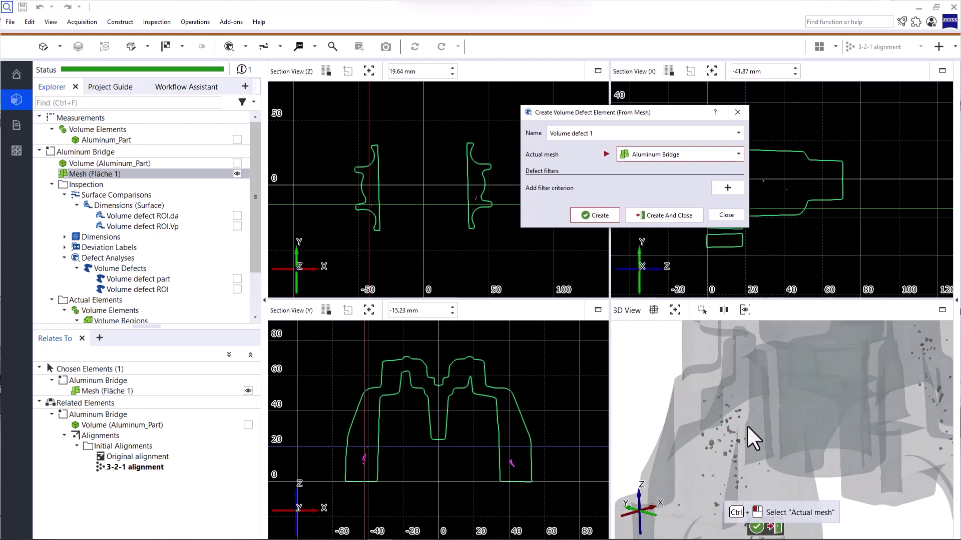
{"action": "middle_click_drag", "start_coordinate": [752, 440], "coordinate": [751, 367]}
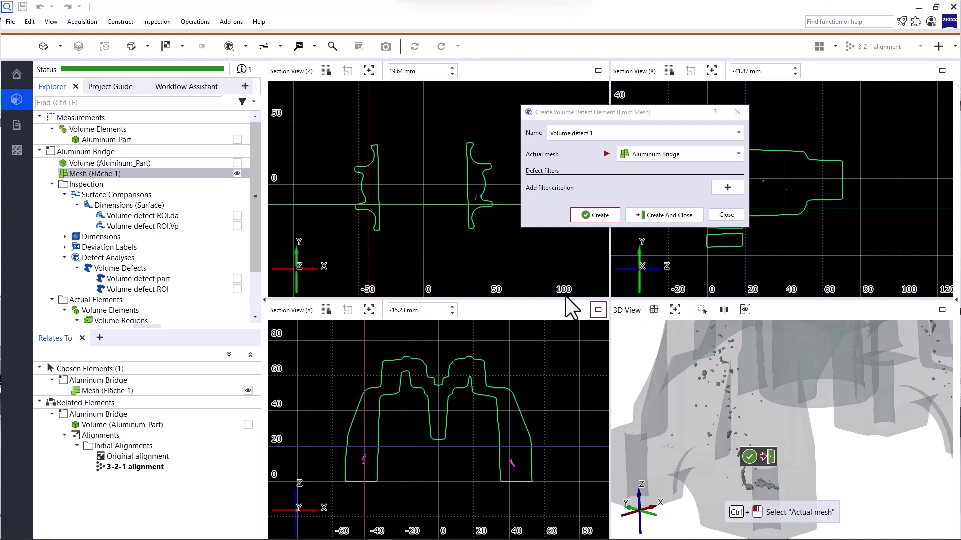
{"action": "left_click", "coordinate": [237, 163]}
{"action": "scroll", "coordinate": [386, 449], "scroll_direction": "up", "scroll_amount": 5}
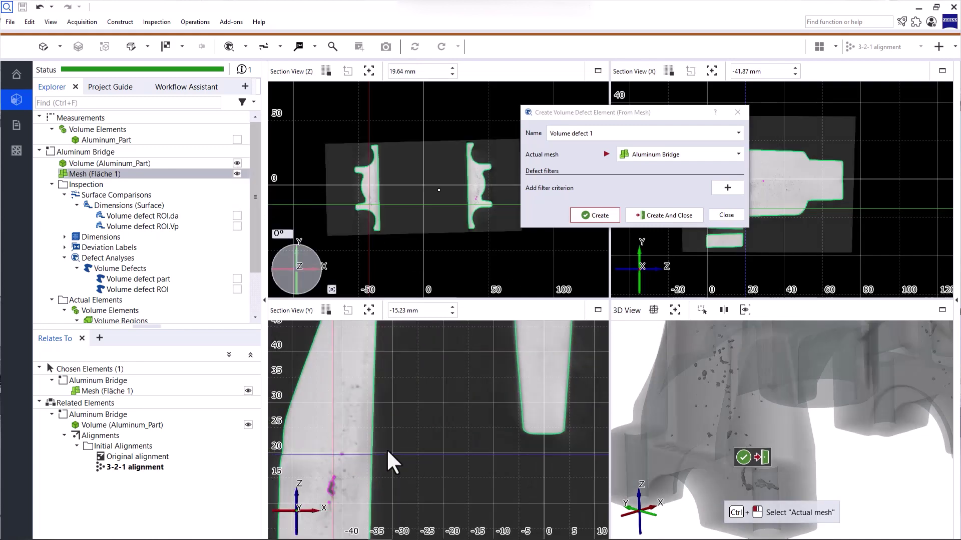
{"action": "middle_click_drag", "start_coordinate": [386, 449], "coordinate": [403, 395]}
{"action": "scroll", "coordinate": [403, 394], "scroll_direction": "up", "scroll_amount": 2}
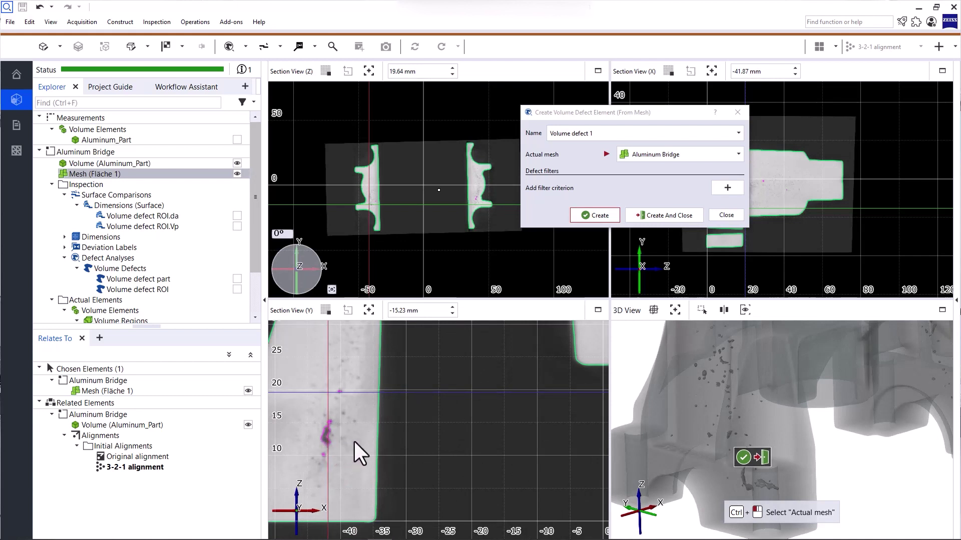
Step: Move the section views to a pore in the part's leg and examine which pores the mesh captures in Section View (Y)
{"action": "left_click", "coordinate": [667, 314]}
{"action": "left_click", "coordinate": [722, 383]}
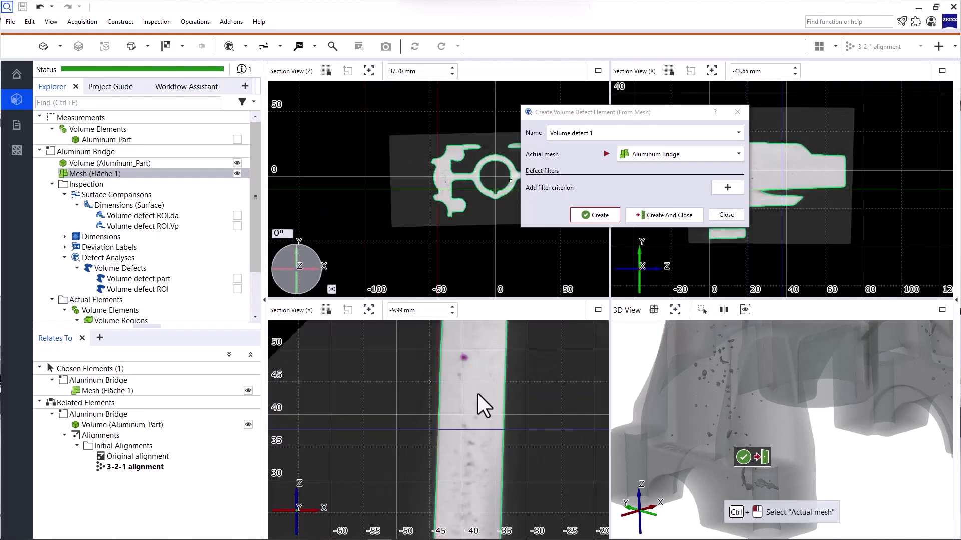
{"action": "scroll", "coordinate": [478, 394], "scroll_direction": "down", "scroll_amount": 5}
{"action": "middle_click_drag", "start_coordinate": [476, 392], "coordinate": [397, 393]}
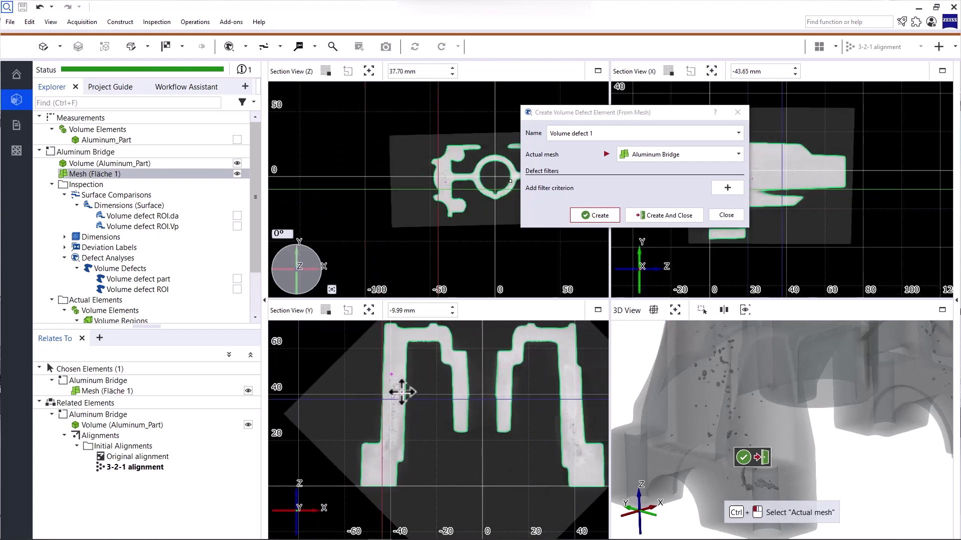
{"action": "scroll", "coordinate": [397, 395], "scroll_direction": "up", "scroll_amount": 2}
{"action": "scroll", "coordinate": [418, 414], "scroll_direction": "up", "scroll_amount": 6, "text": "shift"}
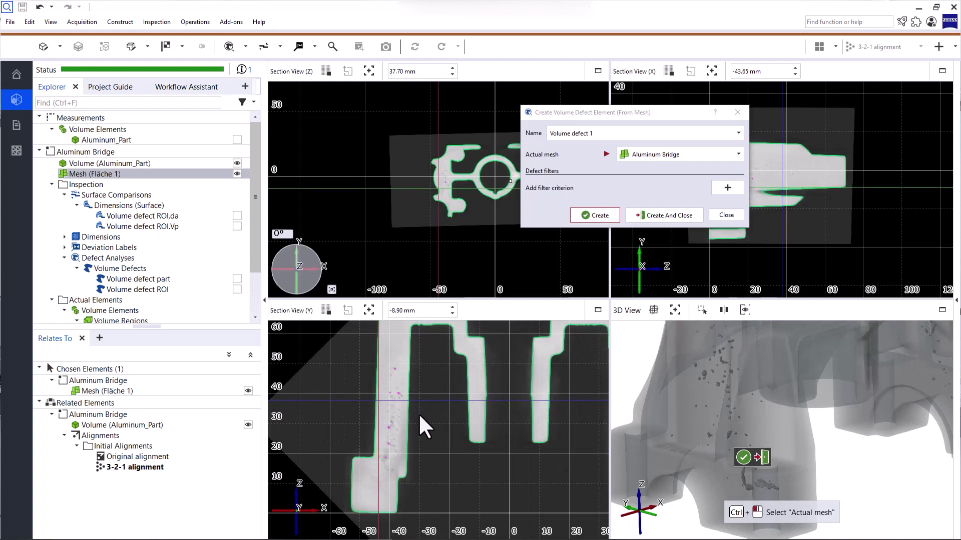
{"action": "scroll", "coordinate": [419, 413], "scroll_direction": "up", "scroll_amount": 3}
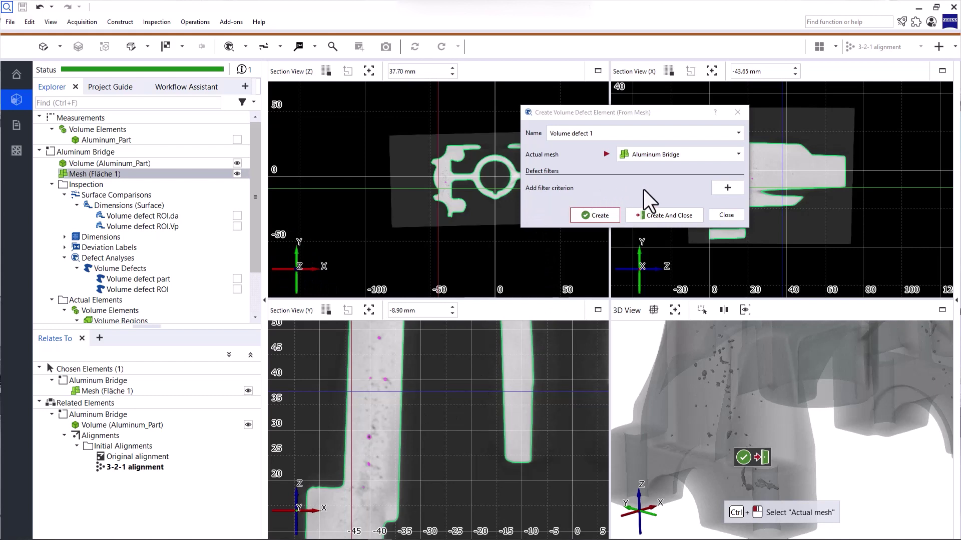
Step: Add a Defect Diameter filter of larger than or equal to 1 mm and check the filtered defects in the previews
{"action": "left_click", "coordinate": [724, 190]}
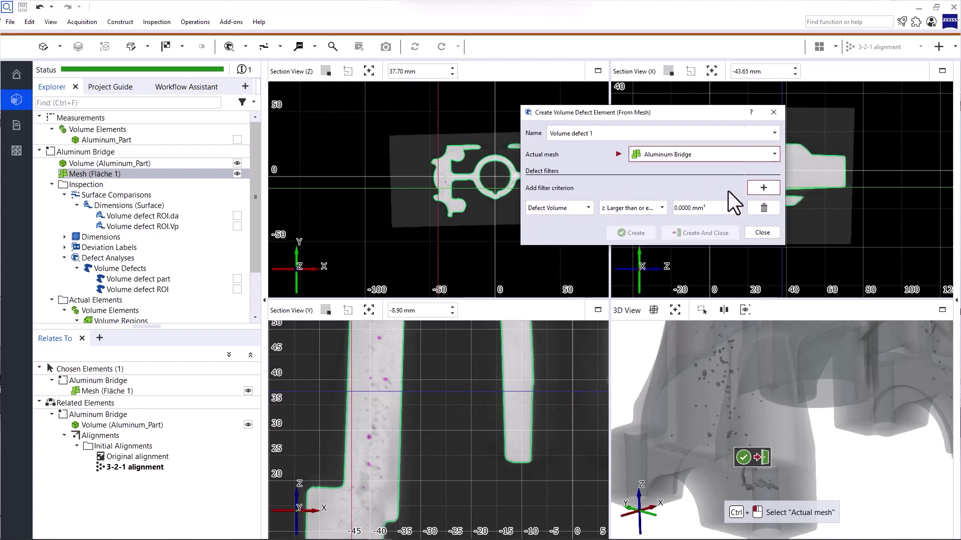
{"action": "left_click", "coordinate": [573, 211]}
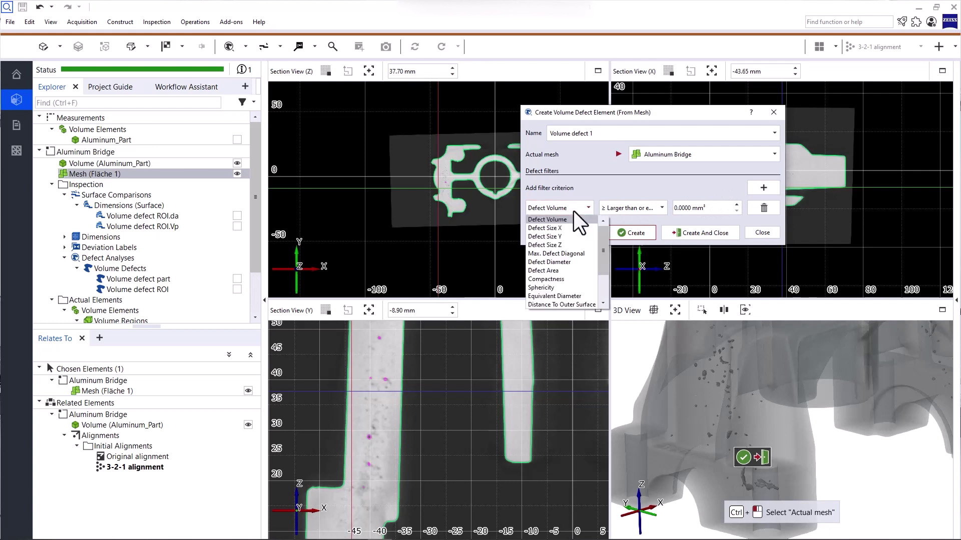
{"action": "left_click", "coordinate": [566, 261]}
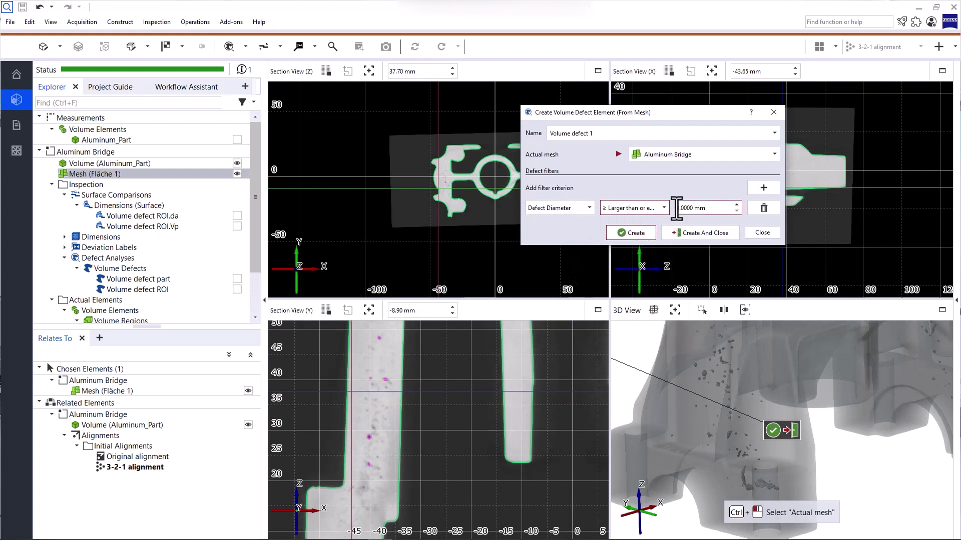
{"action": "left_click_drag", "start_coordinate": [680, 208], "coordinate": [672, 208]}
{"action": "type", "text": "1"}
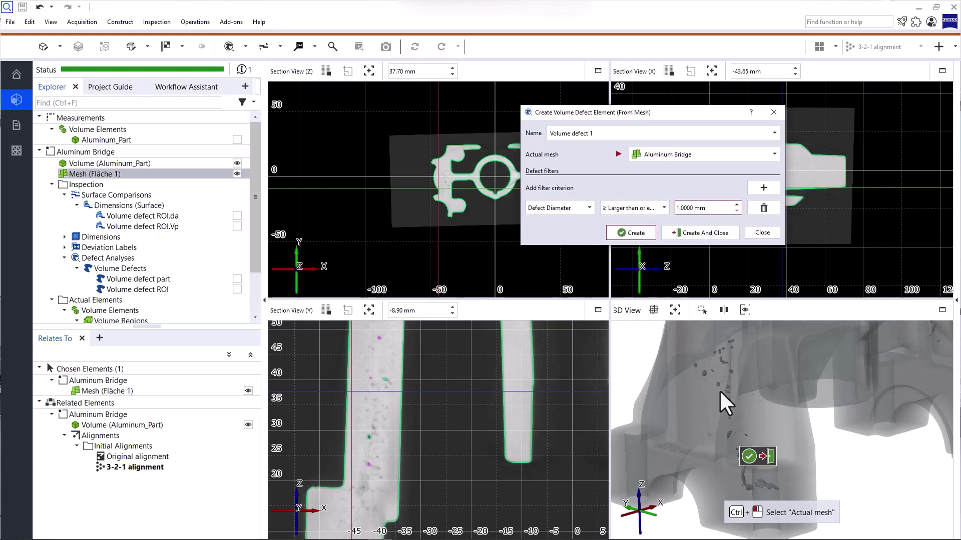
{"action": "scroll", "coordinate": [719, 389], "scroll_direction": "up", "scroll_amount": 2}
{"action": "middle_click_drag", "start_coordinate": [728, 376], "coordinate": [713, 322]}
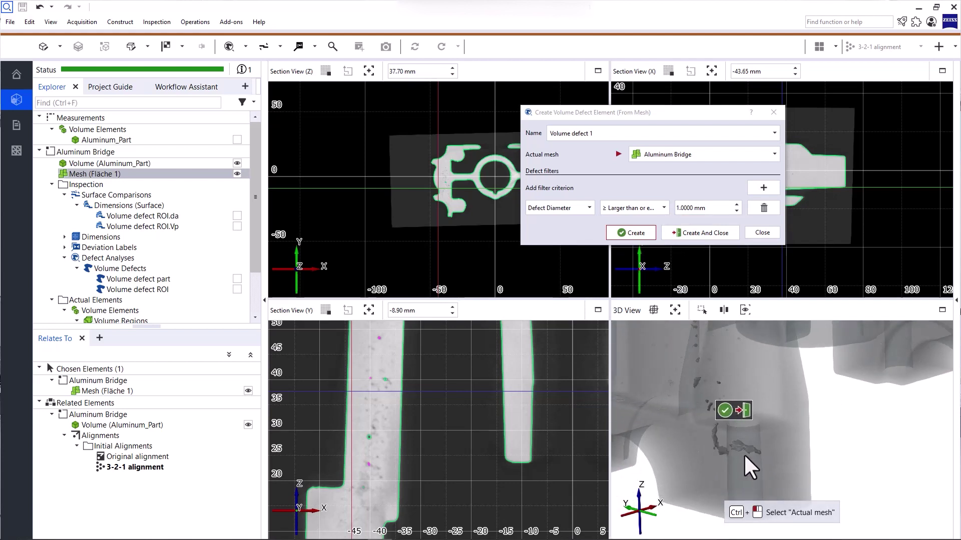
{"action": "scroll", "coordinate": [367, 467], "scroll_direction": "up", "scroll_amount": 2}
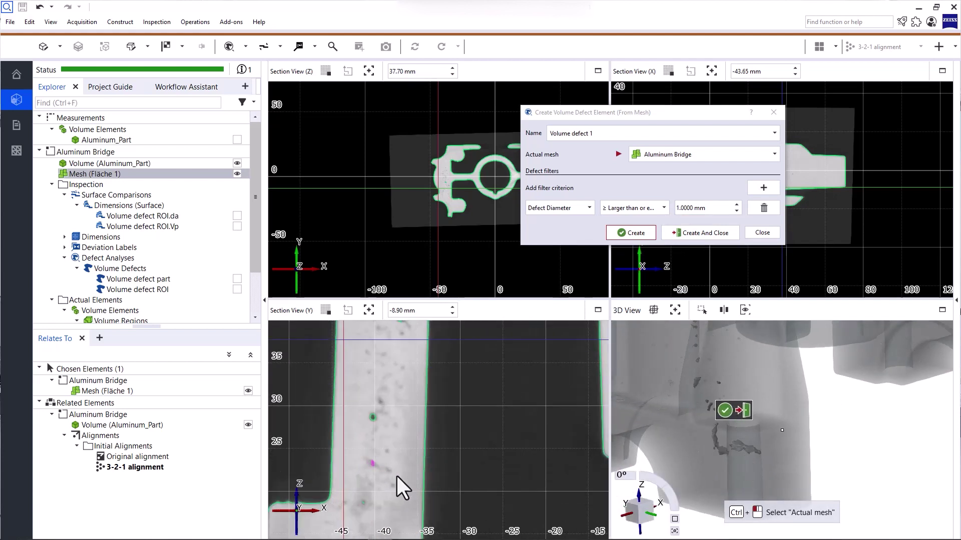
Step: Create the mesh-based volume defect element with only the Defect Diameter filter of at least 1 mm and close its dialog
{"action": "scroll", "coordinate": [397, 476], "scroll_direction": "up", "scroll_amount": 2, "text": "shift"}
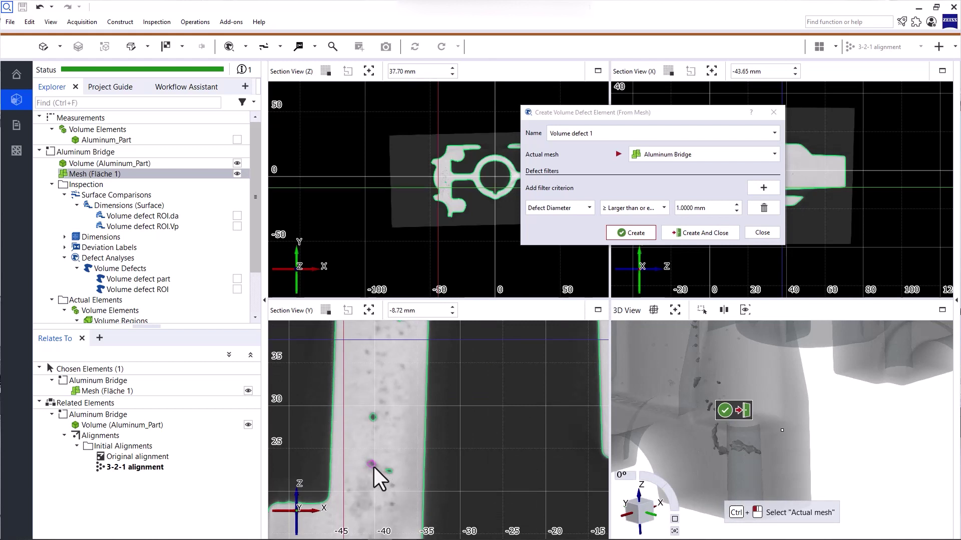
{"action": "left_click", "coordinate": [763, 188]}
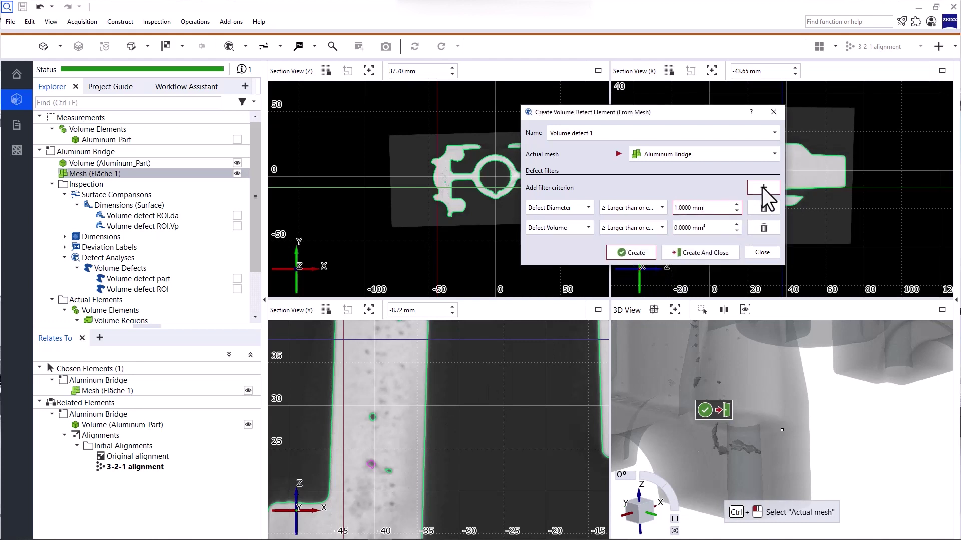
{"action": "left_click", "coordinate": [764, 228]}
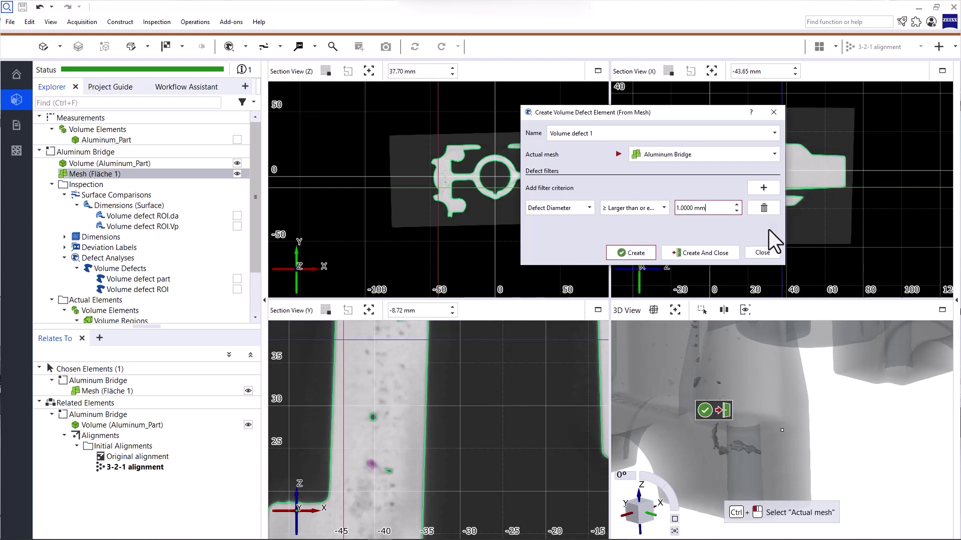
{"action": "left_click", "coordinate": [714, 252]}
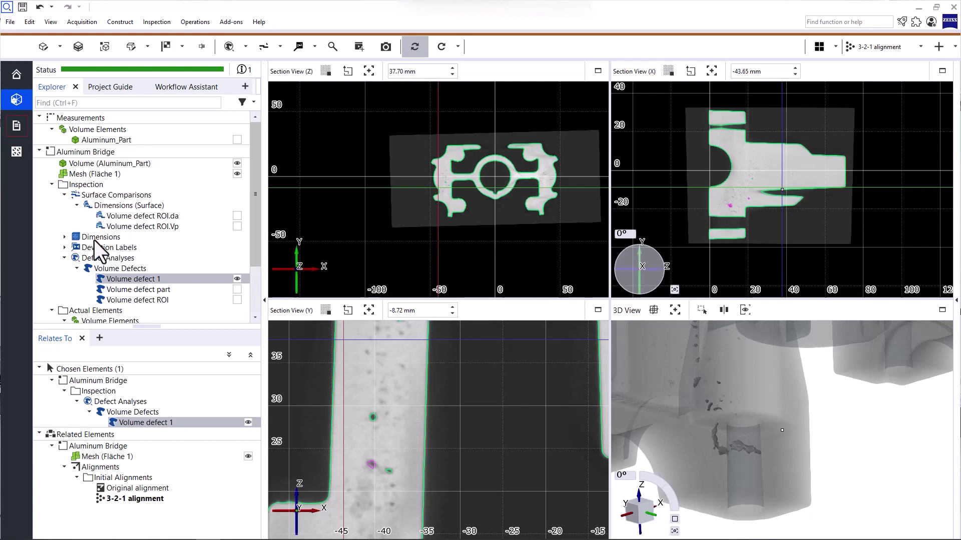
Step: Rename the new mesh-based volume defect element as Volume mesh
{"action": "right_click", "coordinate": [151, 278]}
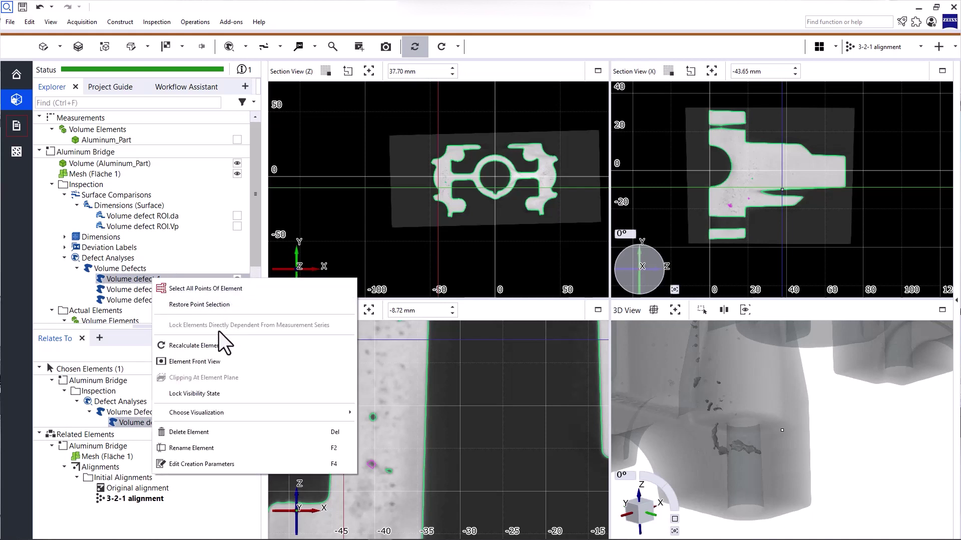
{"action": "left_click", "coordinate": [247, 447]}
{"action": "left_click", "coordinate": [200, 280]}
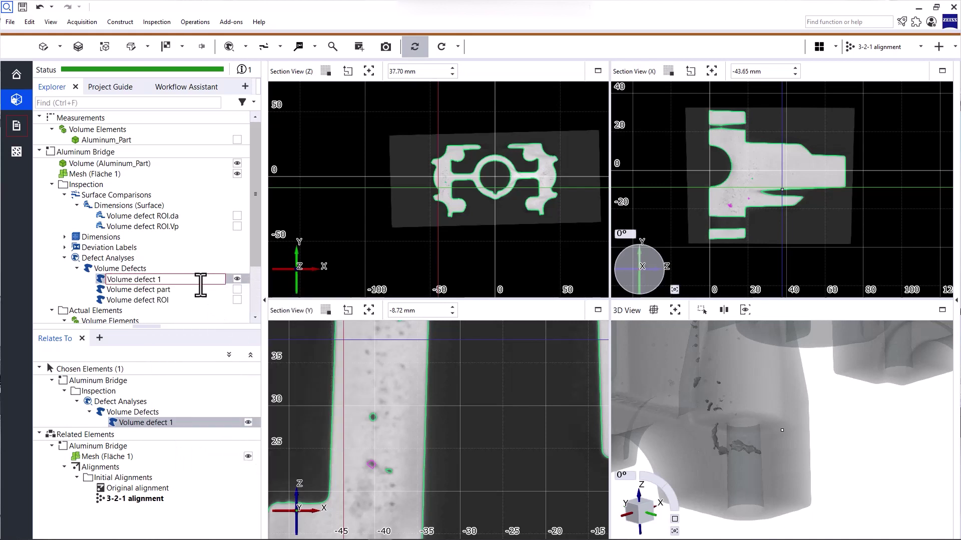
{"action": "key", "text": "BackSpace"}
{"action": "key", "text": "BackSpace"}
{"action": "key", "text": "BackSpace"}
{"action": "key", "text": "BackSpace"}
{"action": "key", "text": "BackSpace"}
{"action": "key", "text": "BackSpace"}
{"action": "key", "text": "BackSpace"}
{"action": "key", "text": "BackSpace"}
{"action": "type", "text": "mesh"}
{"action": "key", "text": "Return"}
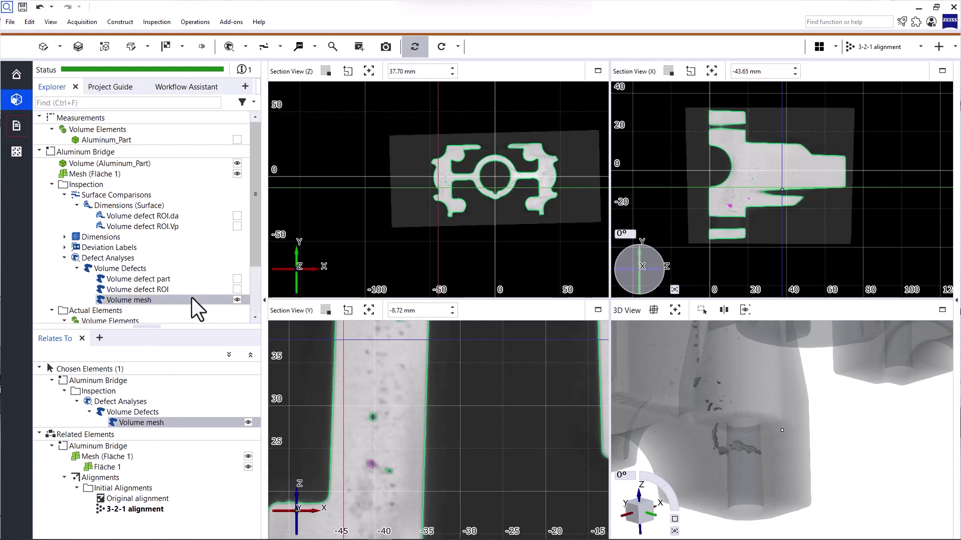
Step: Hide Mesh (Fläche 1) while keeping the Volume mesh defects and Volume (Aluminum_Part) displayed
{"action": "left_click", "coordinate": [167, 175]}
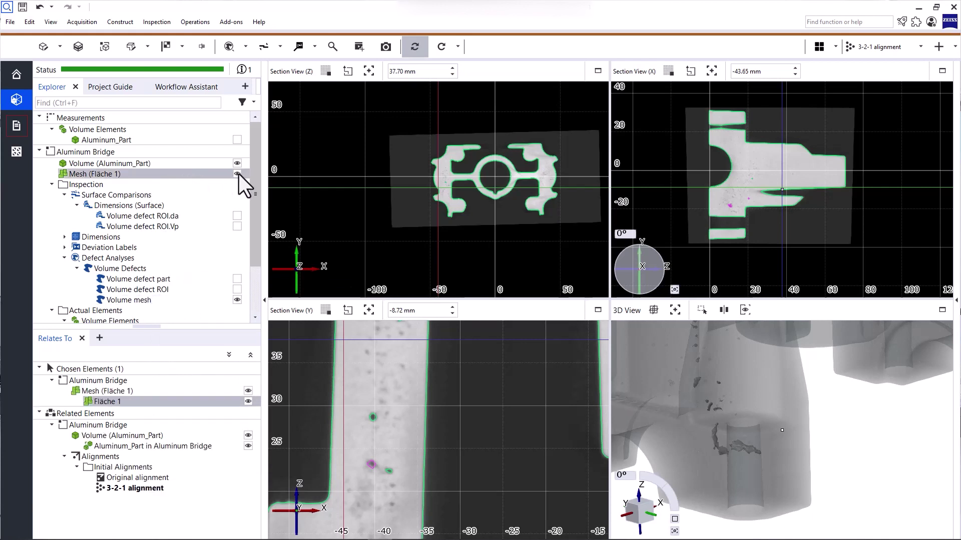
{"action": "left_click", "coordinate": [238, 173]}
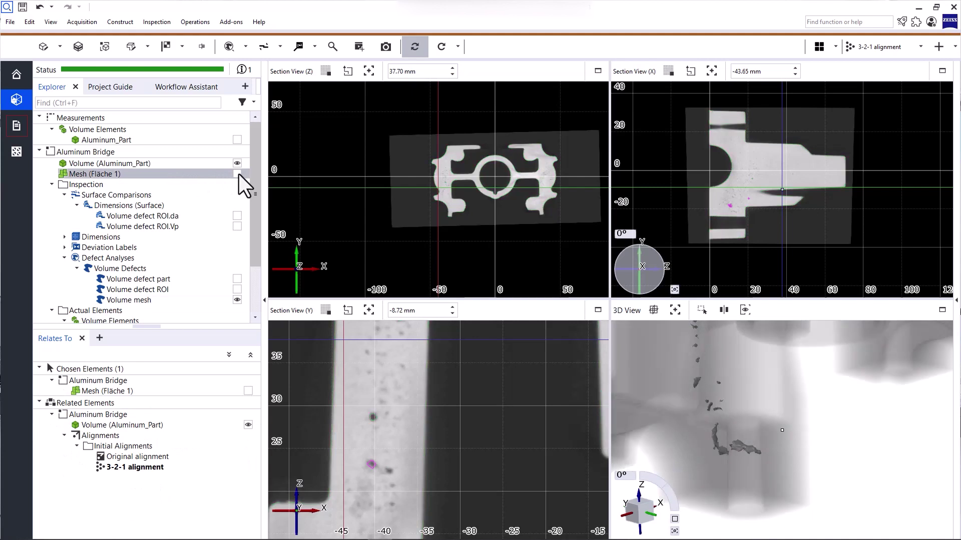
{"action": "left_click", "coordinate": [168, 300]}
{"action": "left_click", "coordinate": [170, 165]}
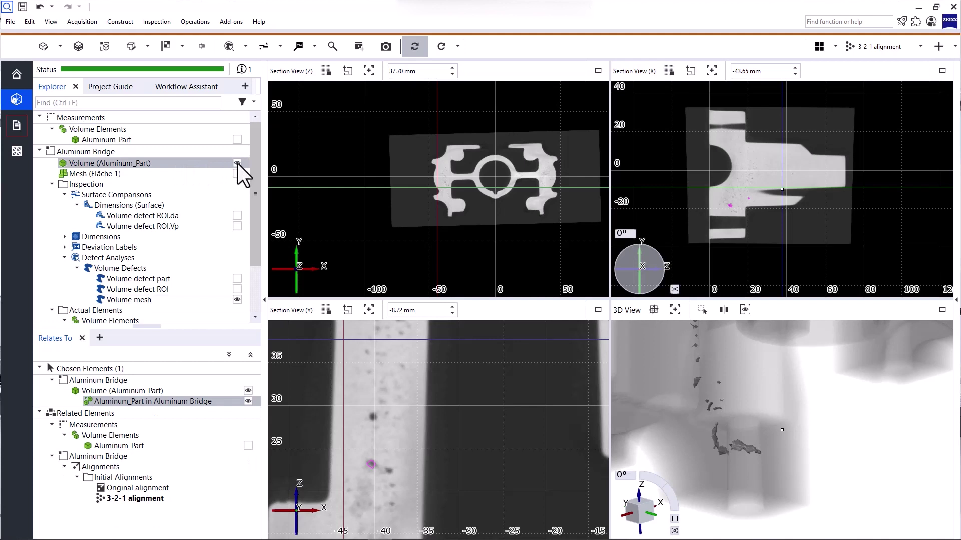
Step: Examine how the detected mesh defects are distributed across the whole part in the section views and the 3D view
{"action": "scroll", "coordinate": [436, 395], "scroll_direction": "down", "scroll_amount": 5}
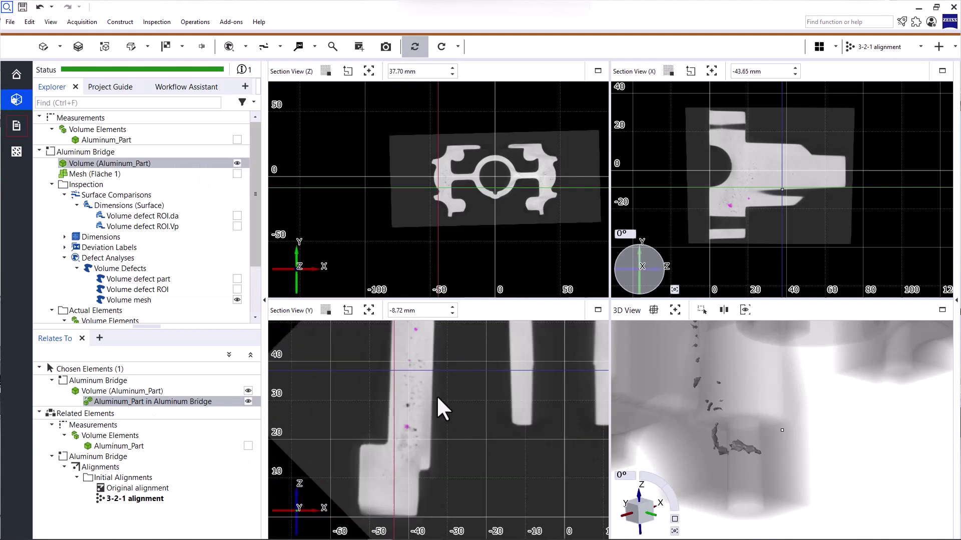
{"action": "right_click_drag", "start_coordinate": [437, 396], "coordinate": [394, 413]}
{"action": "scroll", "coordinate": [388, 405], "scroll_direction": "down", "scroll_amount": 4}
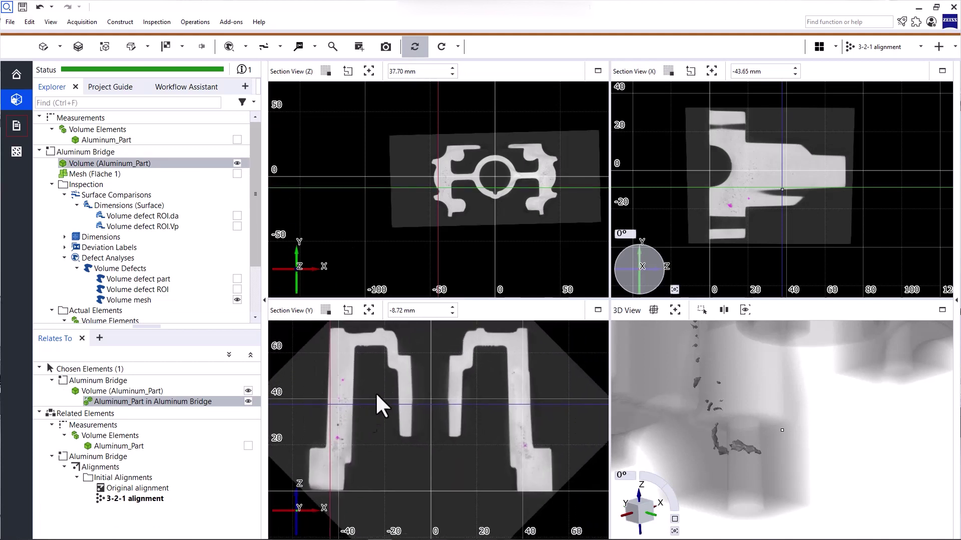
{"action": "scroll", "coordinate": [486, 165], "scroll_direction": "up", "scroll_amount": 4}
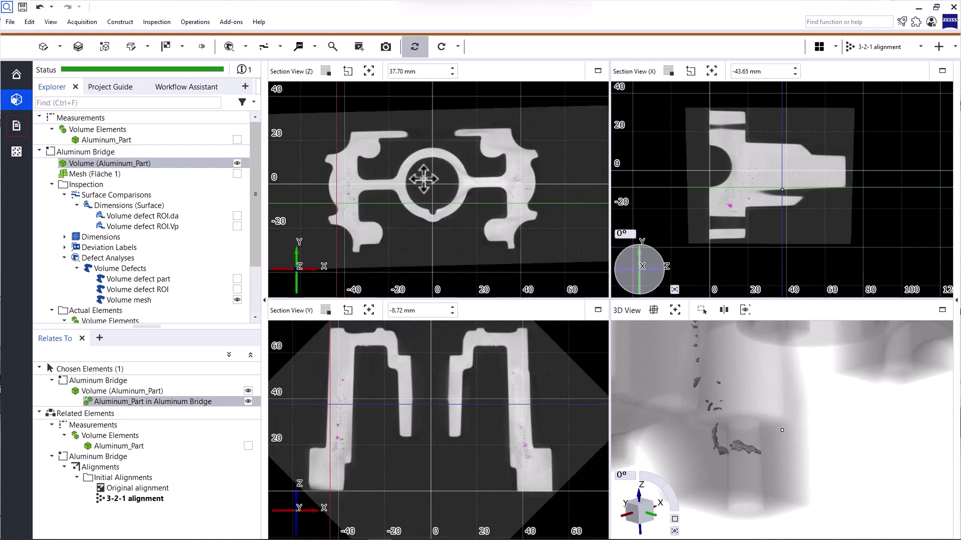
{"action": "scroll", "coordinate": [763, 371], "scroll_direction": "down", "scroll_amount": 6}
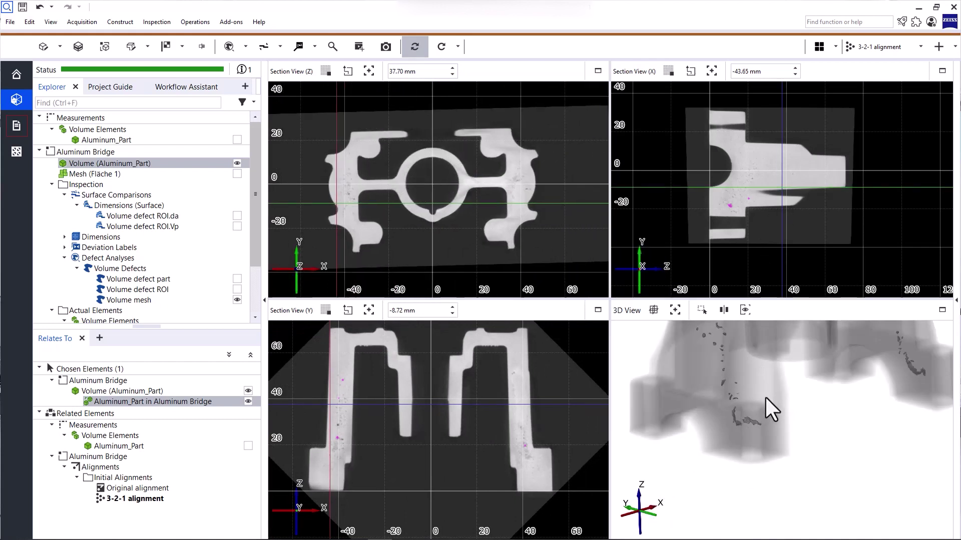
{"action": "middle_click_drag", "start_coordinate": [764, 381], "coordinate": [754, 446]}
{"action": "scroll", "coordinate": [749, 422], "scroll_direction": "up", "scroll_amount": 2}
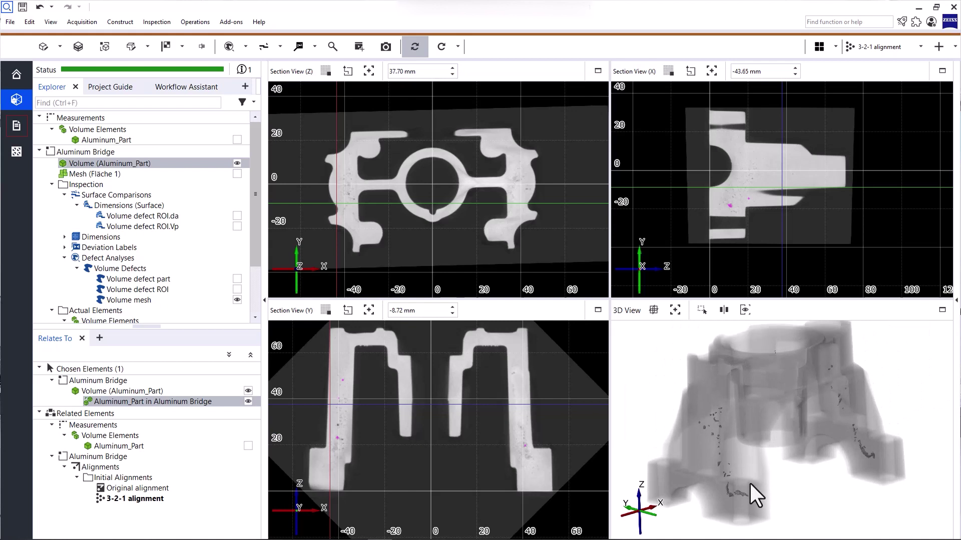
Step: Create a Defect Diameter check on the Volume mesh defects with the default name and a fixed value of 0 mm
{"action": "left_click", "coordinate": [737, 492]}
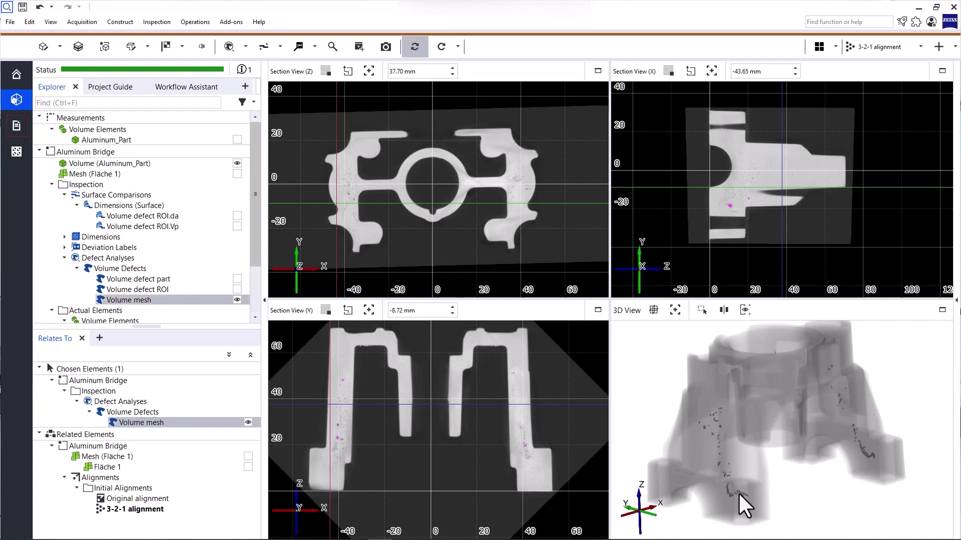
{"action": "right_click", "coordinate": [635, 338]}
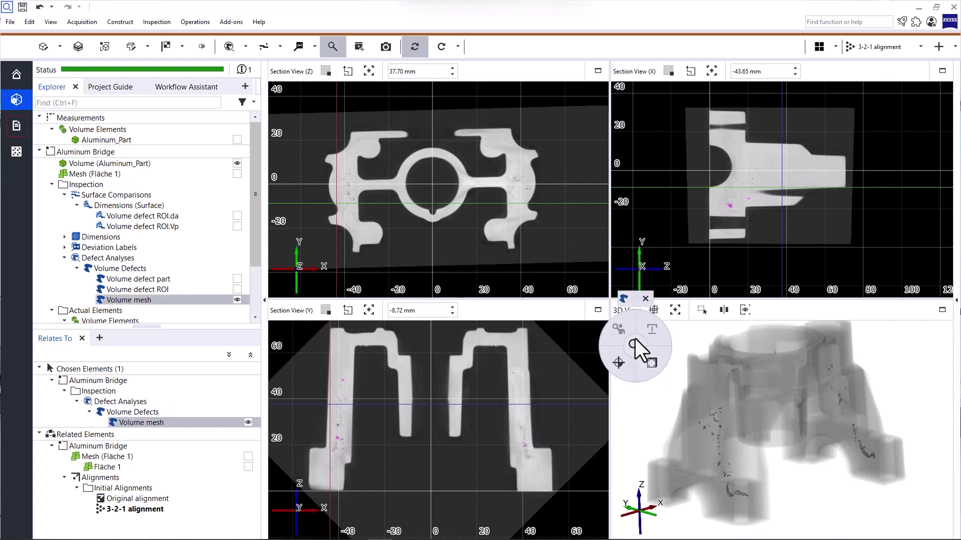
{"action": "mouse_move", "coordinate": [652, 364]}
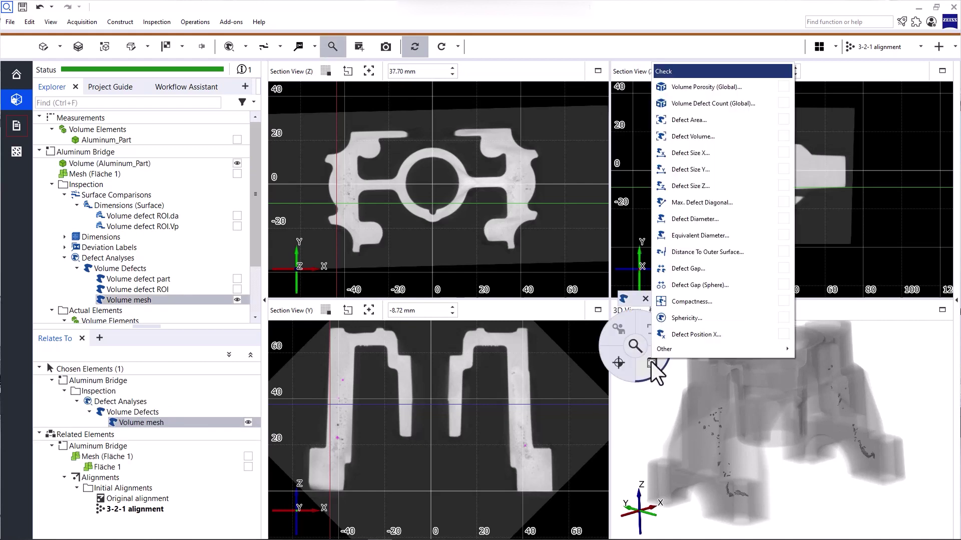
{"action": "left_click", "coordinate": [714, 219]}
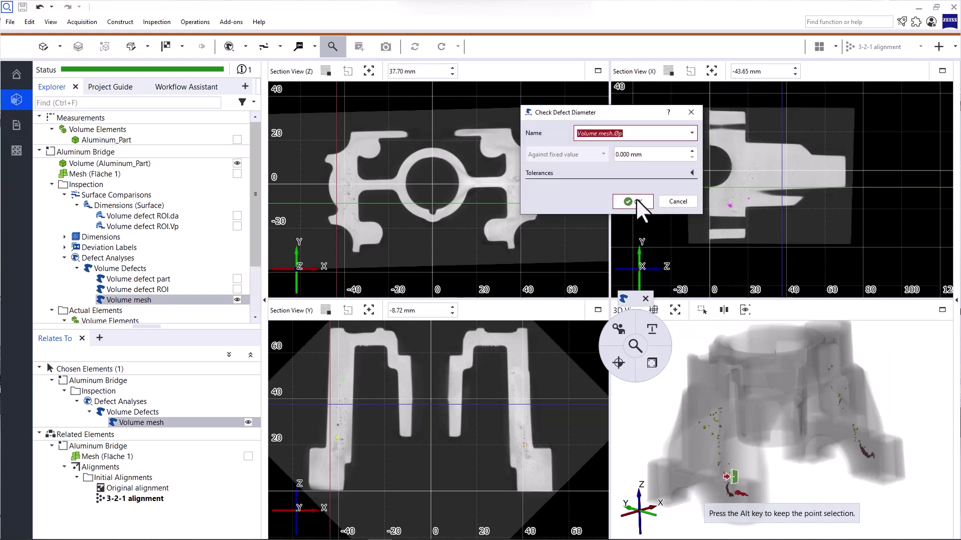
{"action": "left_click", "coordinate": [635, 200]}
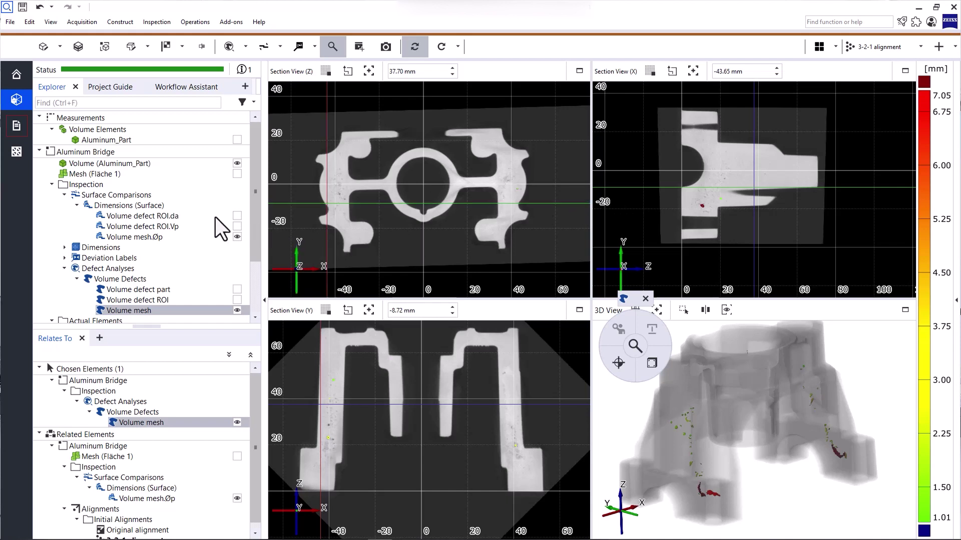
Step: Place four deviation labels on the Volume mesh.Øp defects, two in Section View (Z) and two in the 3D view
{"action": "left_click", "coordinate": [93, 194]}
{"action": "left_click", "coordinate": [104, 206]}
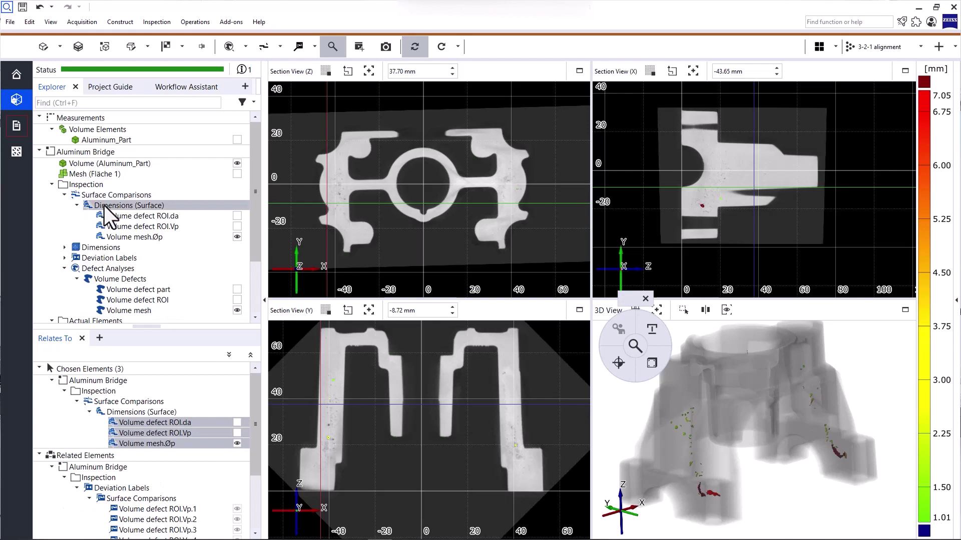
{"action": "left_click", "coordinate": [114, 239]}
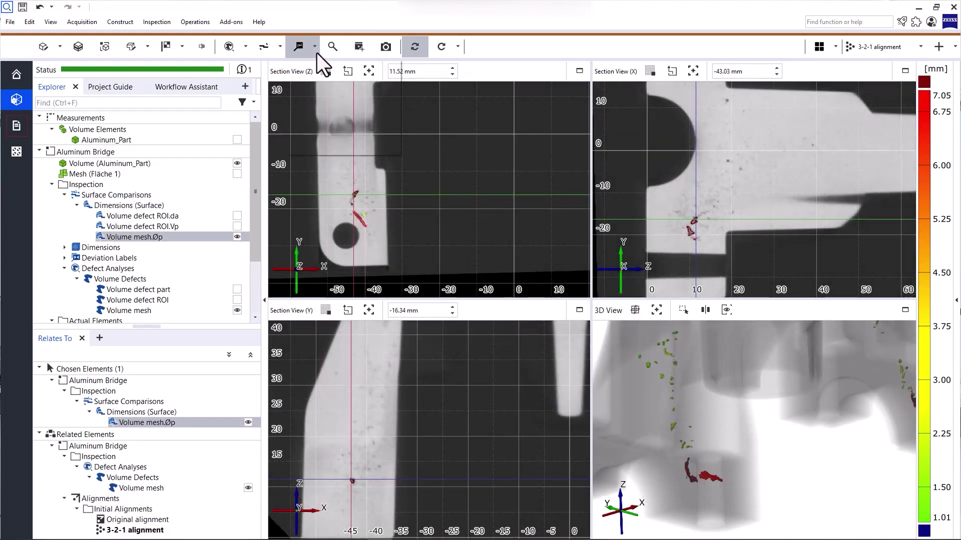
{"action": "left_click", "coordinate": [315, 48]}
{"action": "left_click", "coordinate": [325, 83]}
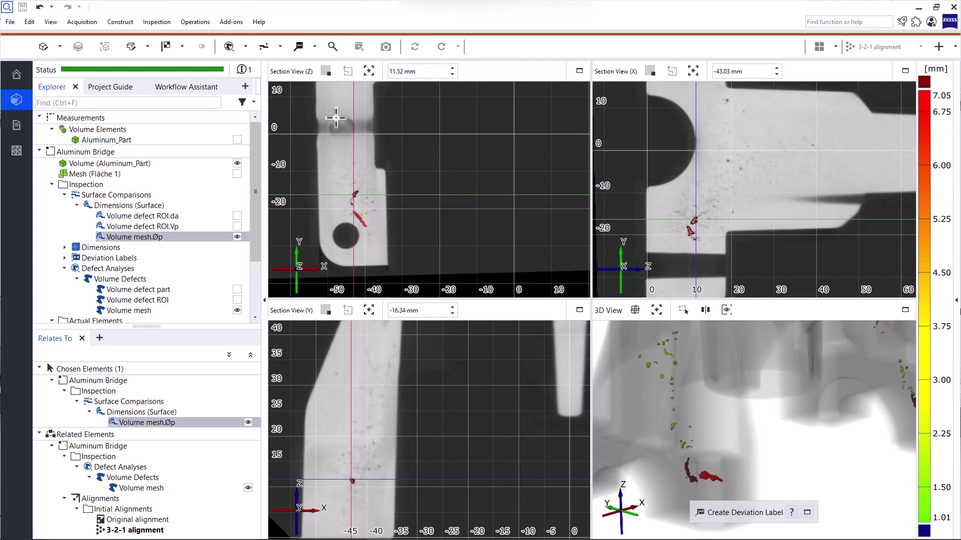
{"action": "left_click", "coordinate": [358, 217]}
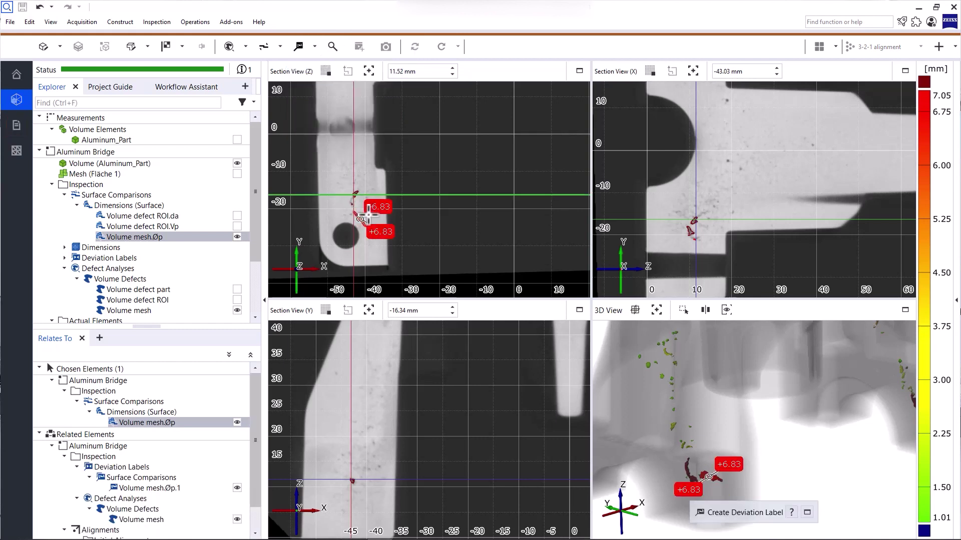
{"action": "left_click", "coordinate": [358, 192]}
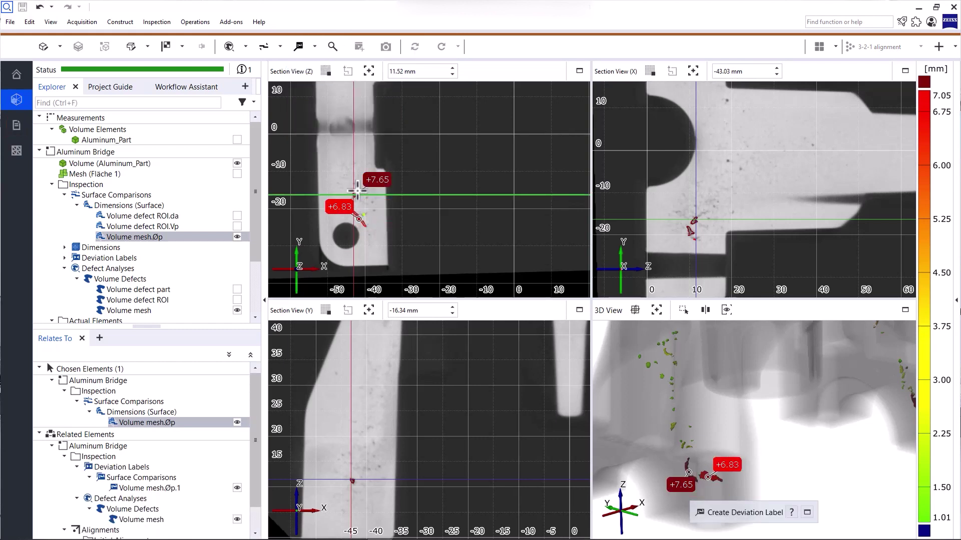
{"action": "left_click", "coordinate": [671, 426]}
{"action": "left_click", "coordinate": [666, 353]}
{"action": "key", "text": "Escape"}
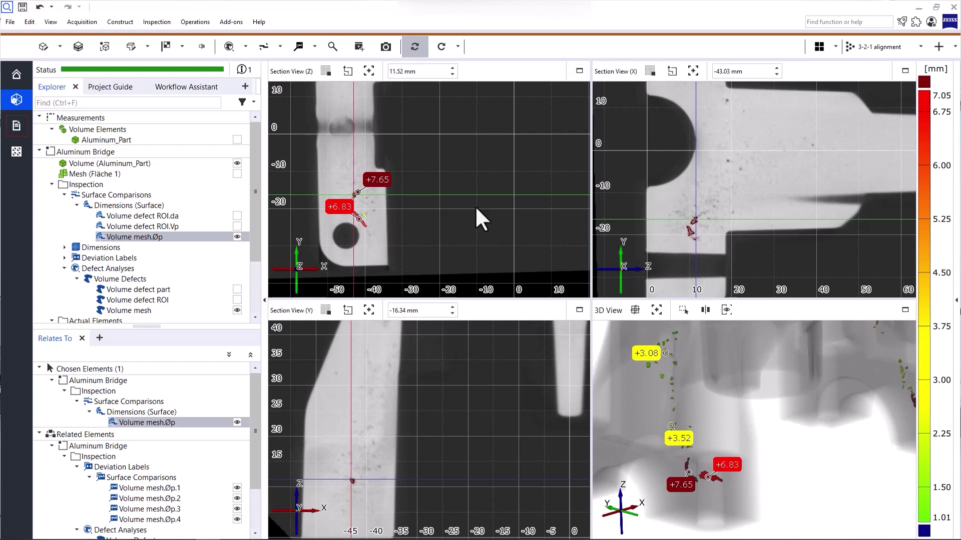
Step: Create a Point Inspection on the large defect in the lower leg in Section View (X)
{"action": "left_click", "coordinate": [314, 50]}
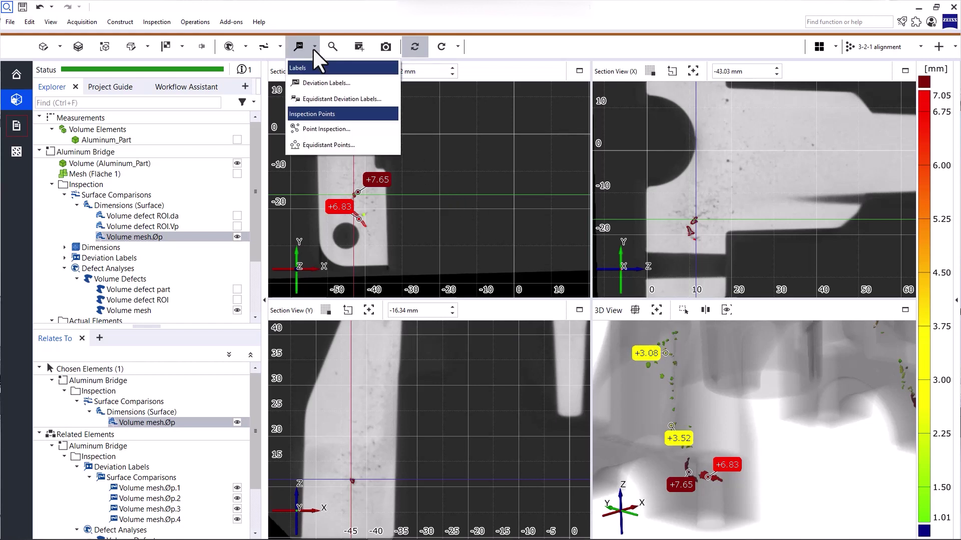
{"action": "left_click", "coordinate": [318, 129]}
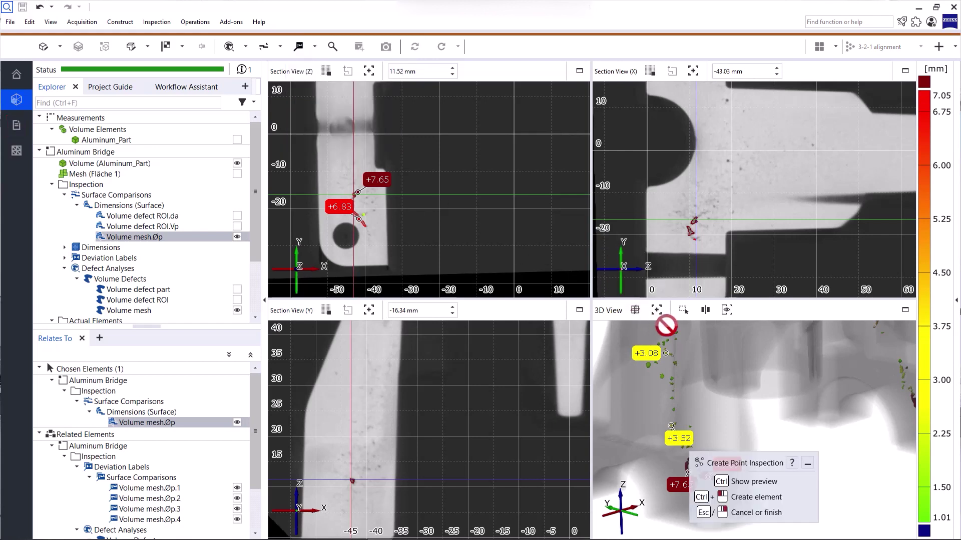
{"action": "left_click", "coordinate": [695, 232], "text": "ctrl"}
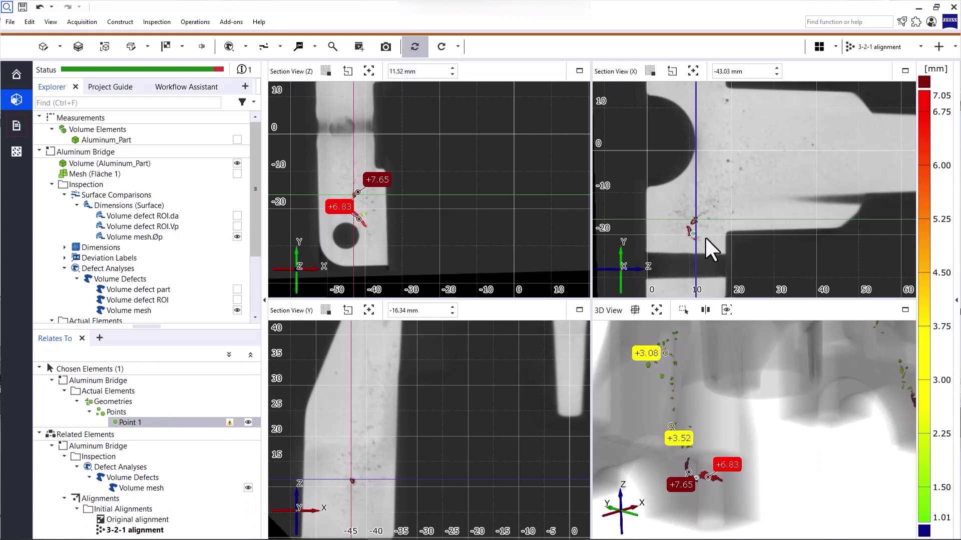
Step: Check Defect Size X, Y and Z for the inspection point and move its result tables clear of the defect
{"action": "right_click", "coordinate": [704, 236]}
{"action": "left_click", "coordinate": [740, 263]}
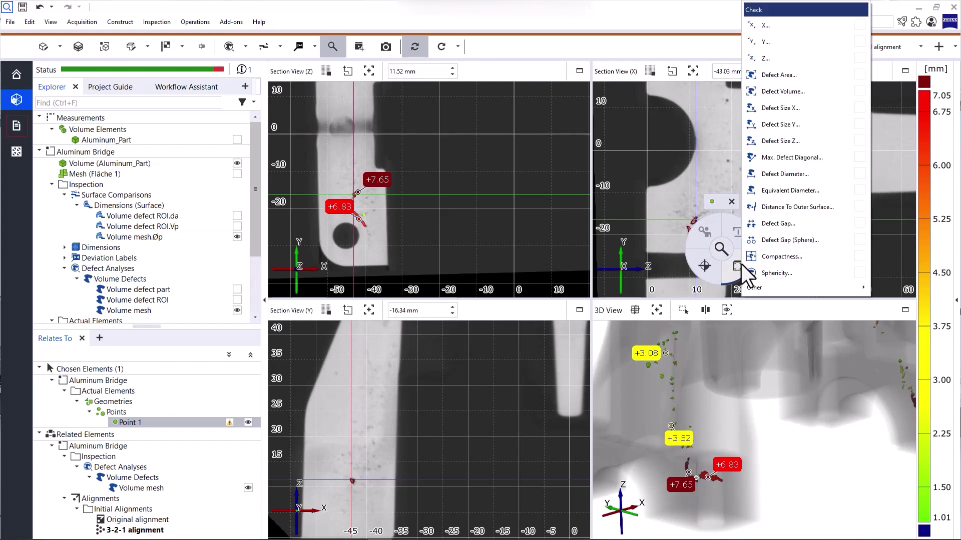
{"action": "left_click", "coordinate": [800, 109]}
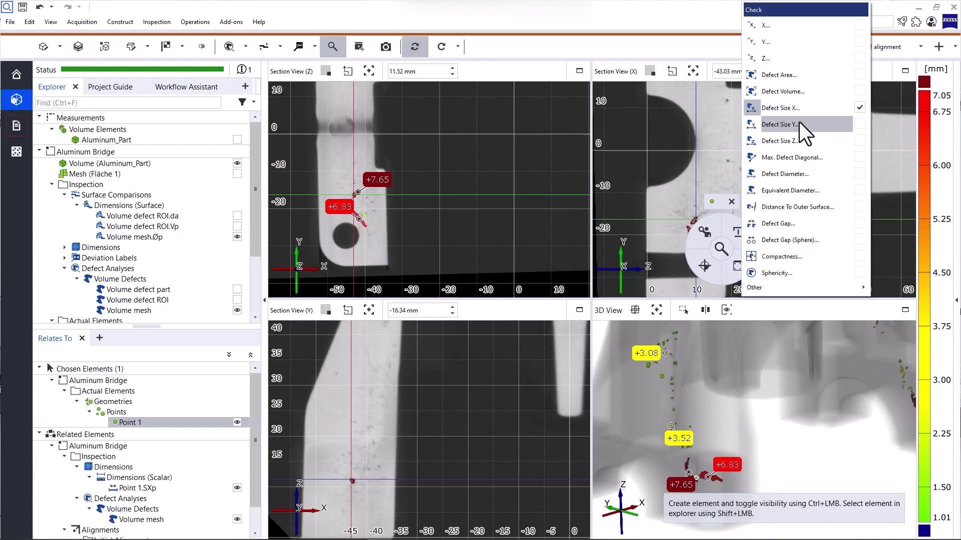
{"action": "left_click", "coordinate": [799, 123]}
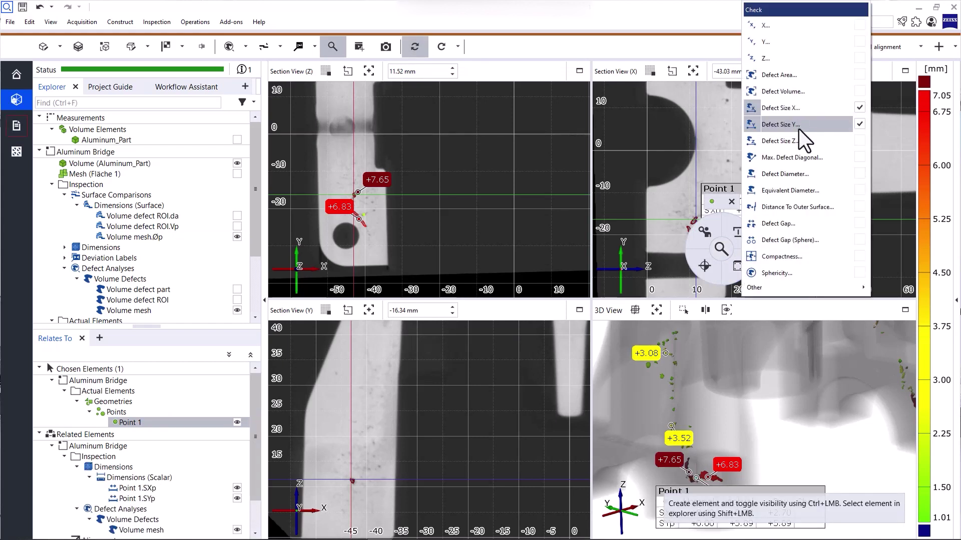
{"action": "left_click", "coordinate": [797, 141]}
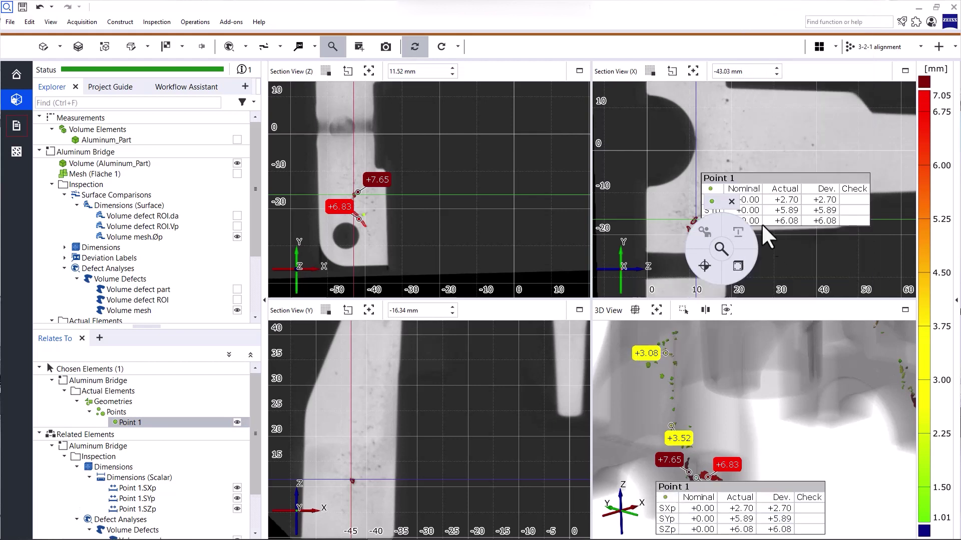
{"action": "left_click_drag", "start_coordinate": [738, 178], "coordinate": [678, 120]}
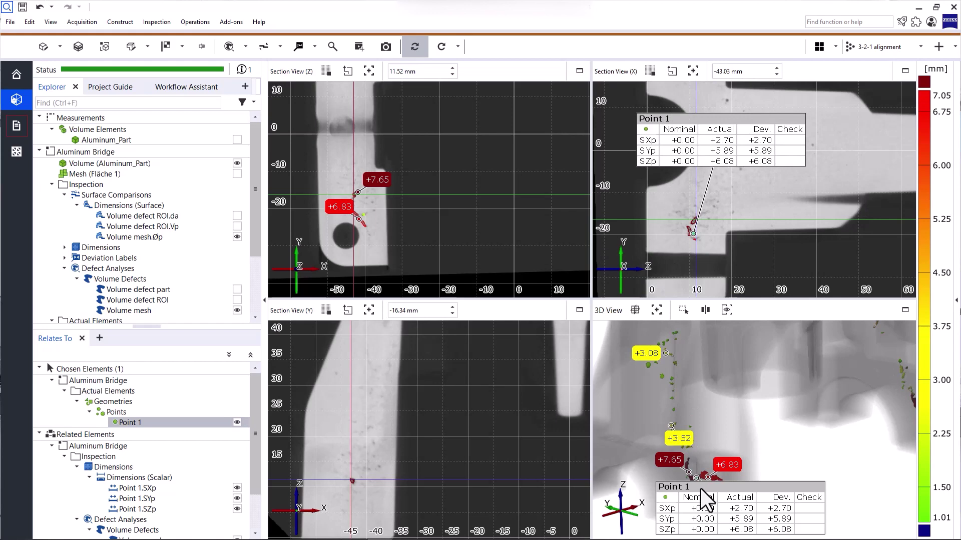
{"action": "left_click_drag", "start_coordinate": [700, 489], "coordinate": [729, 362]}
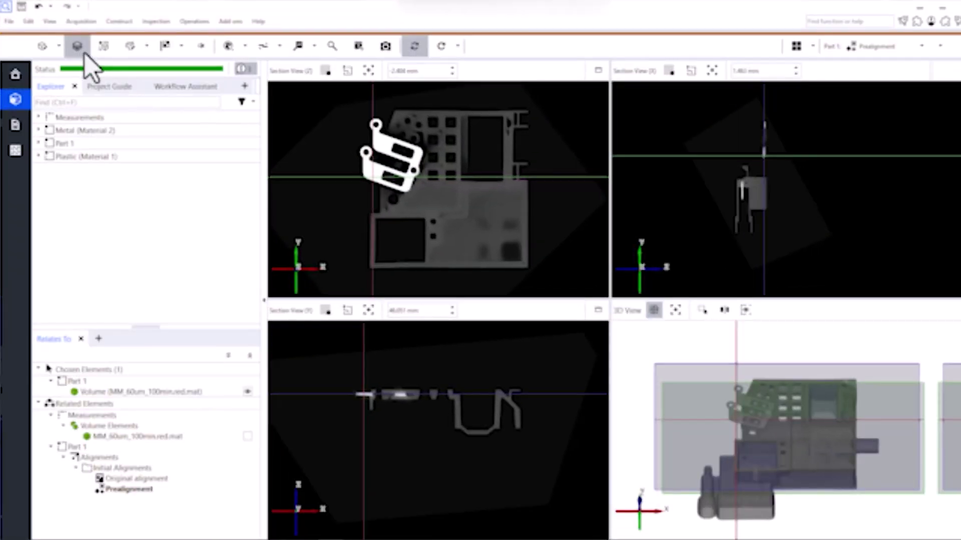
Step: In the multi-material project, look through the Identify Materials and Volume Region From Geometry dialogs and the volume polygonizing commands
{"action": "left_click", "coordinate": [80, 50]}
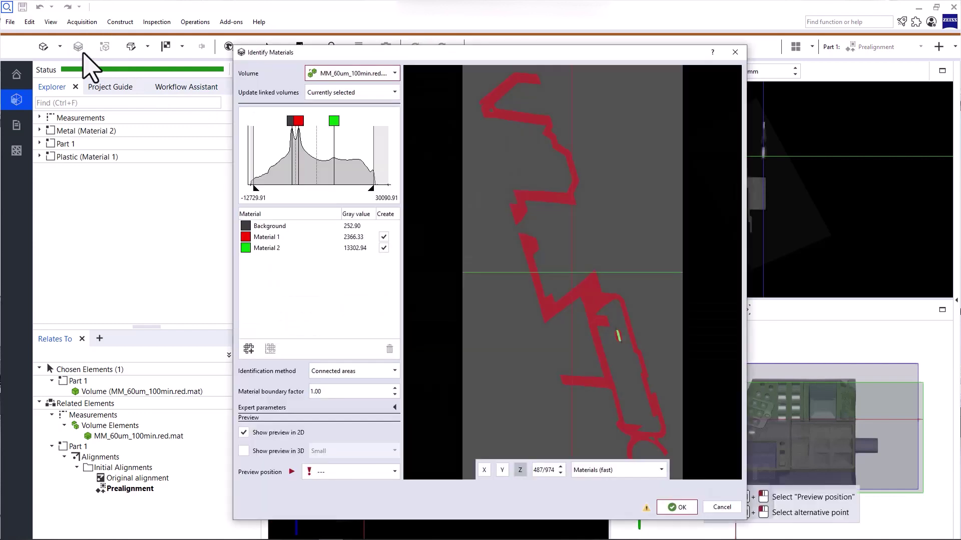
{"action": "left_click", "coordinate": [735, 52]}
{"action": "left_click", "coordinate": [147, 47]}
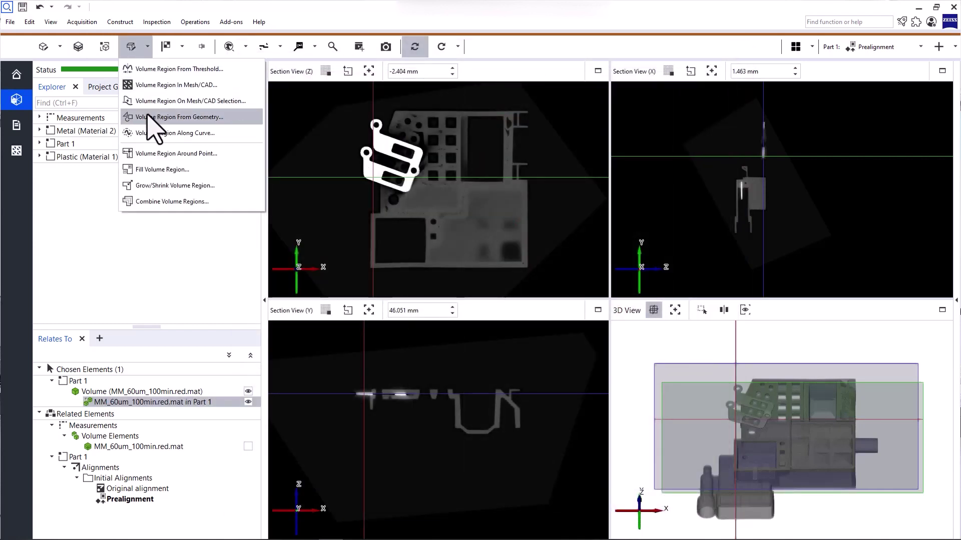
{"action": "left_click", "coordinate": [165, 118]}
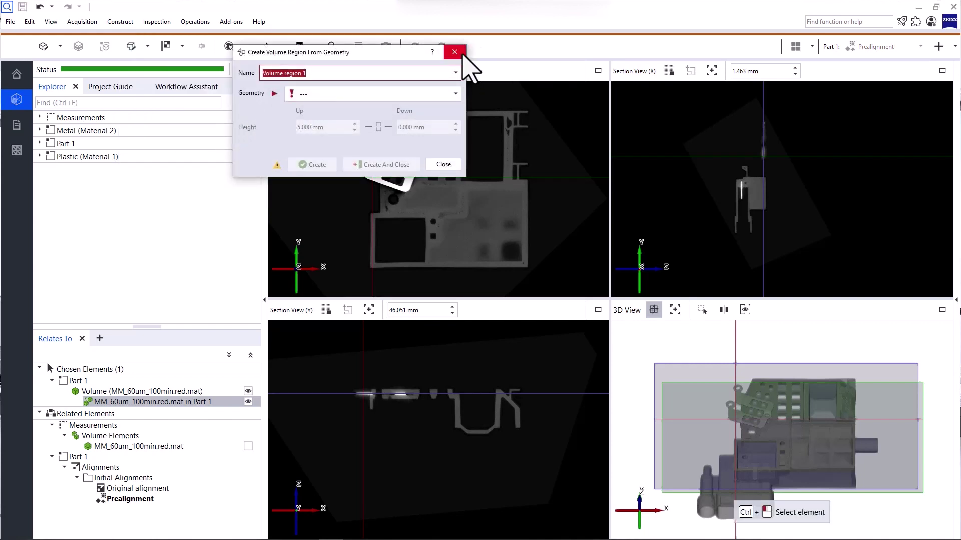
{"action": "left_click", "coordinate": [461, 53]}
{"action": "left_click", "coordinate": [181, 46]}
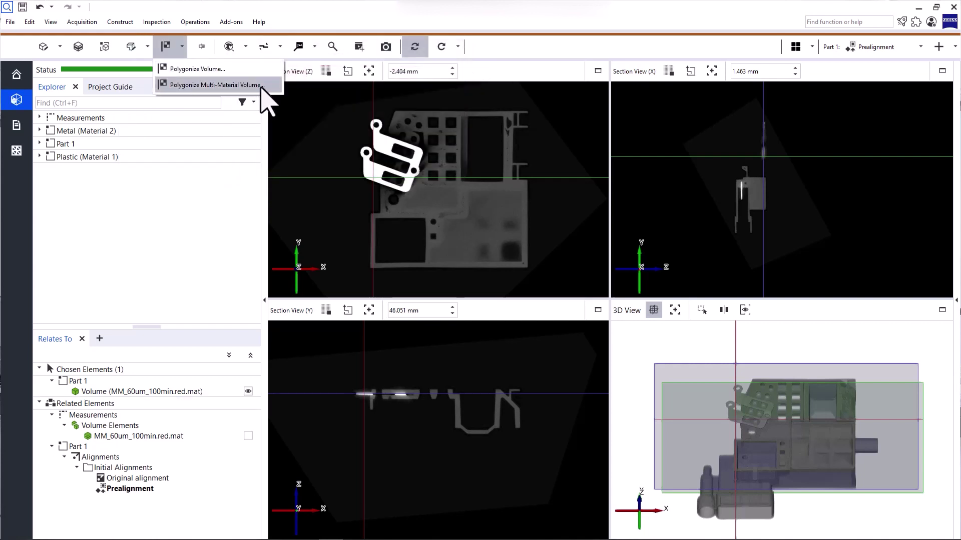